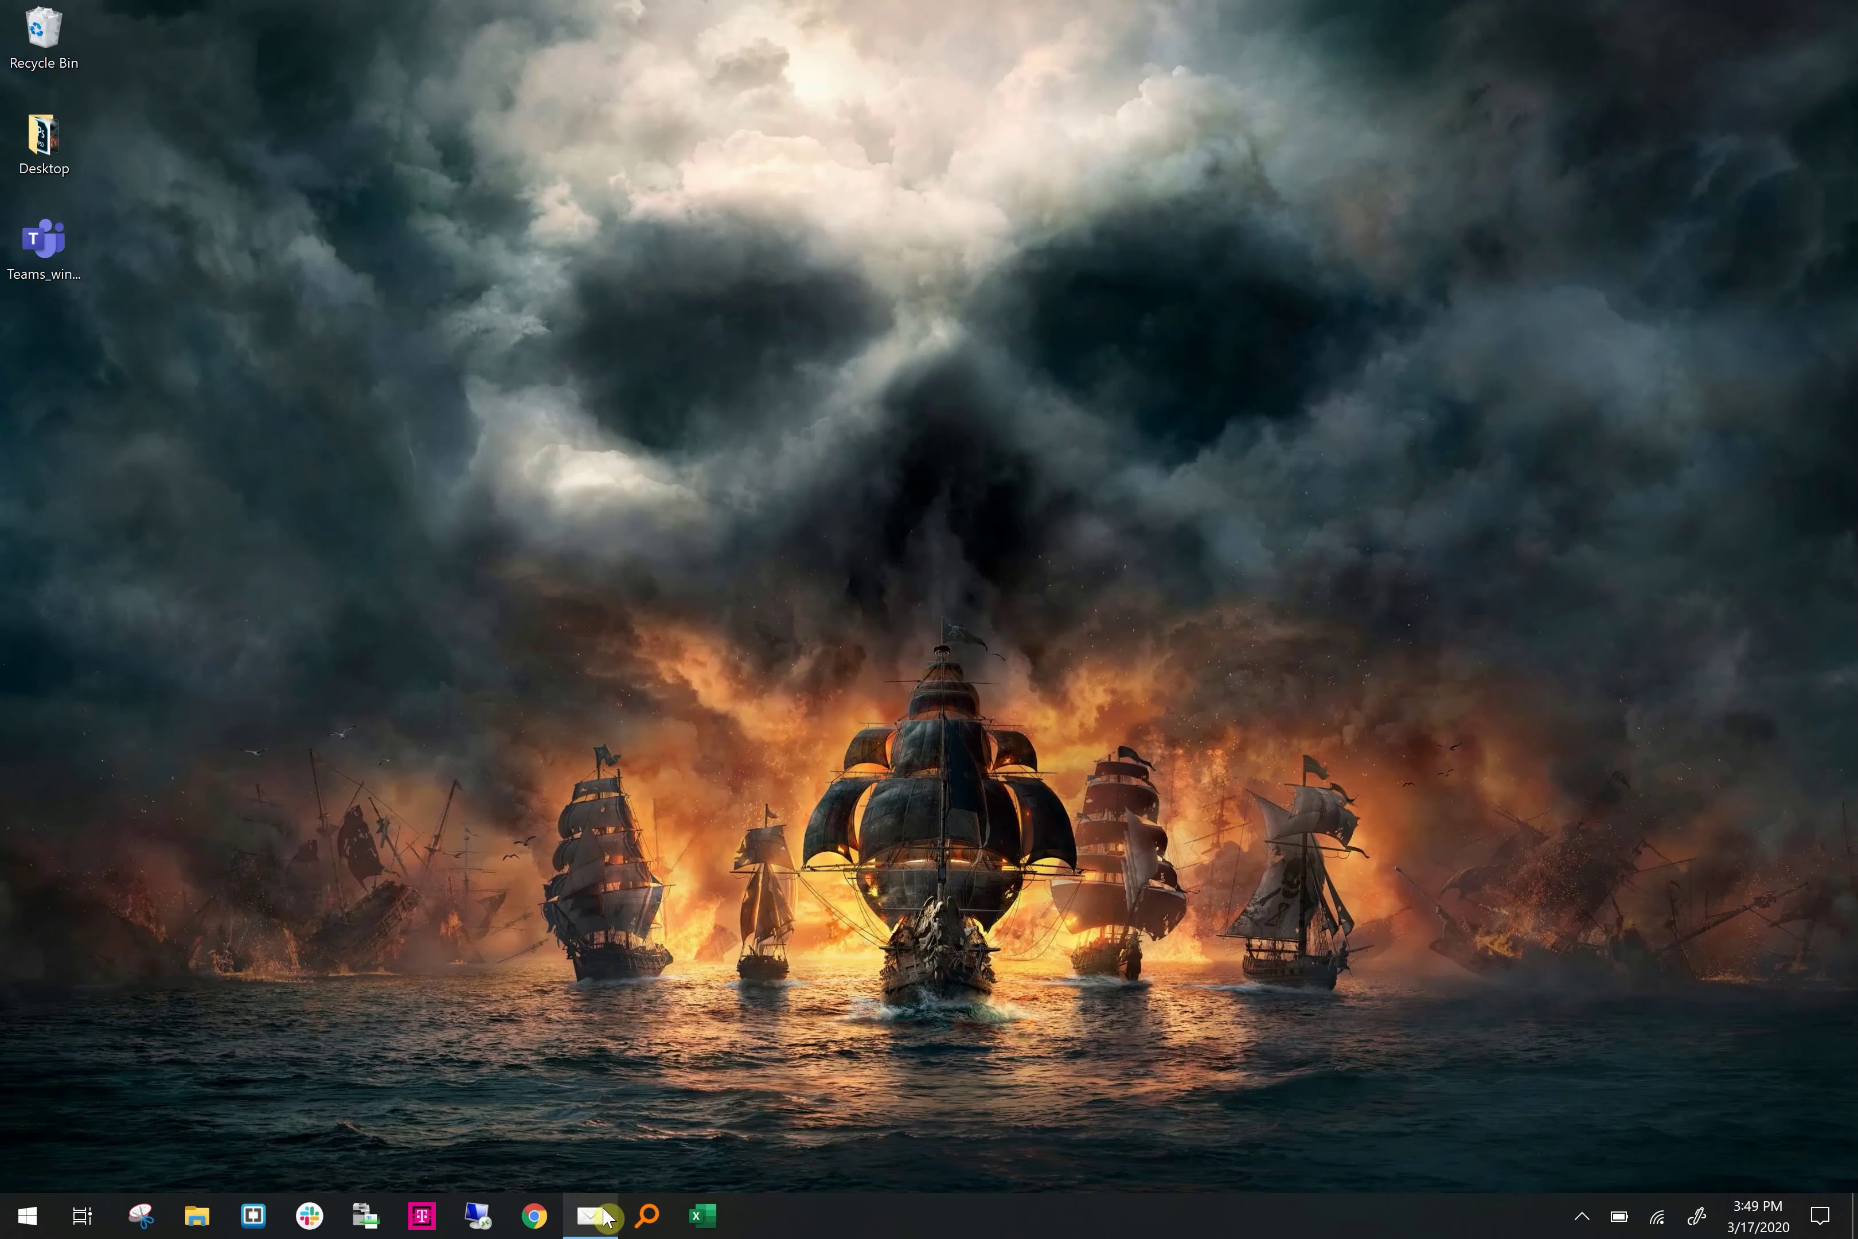
Open the 'RE: Natreon - Weekly Update (Internal)' email in Windows Mail
{"action": "left_click", "coordinate": [592, 1216]}
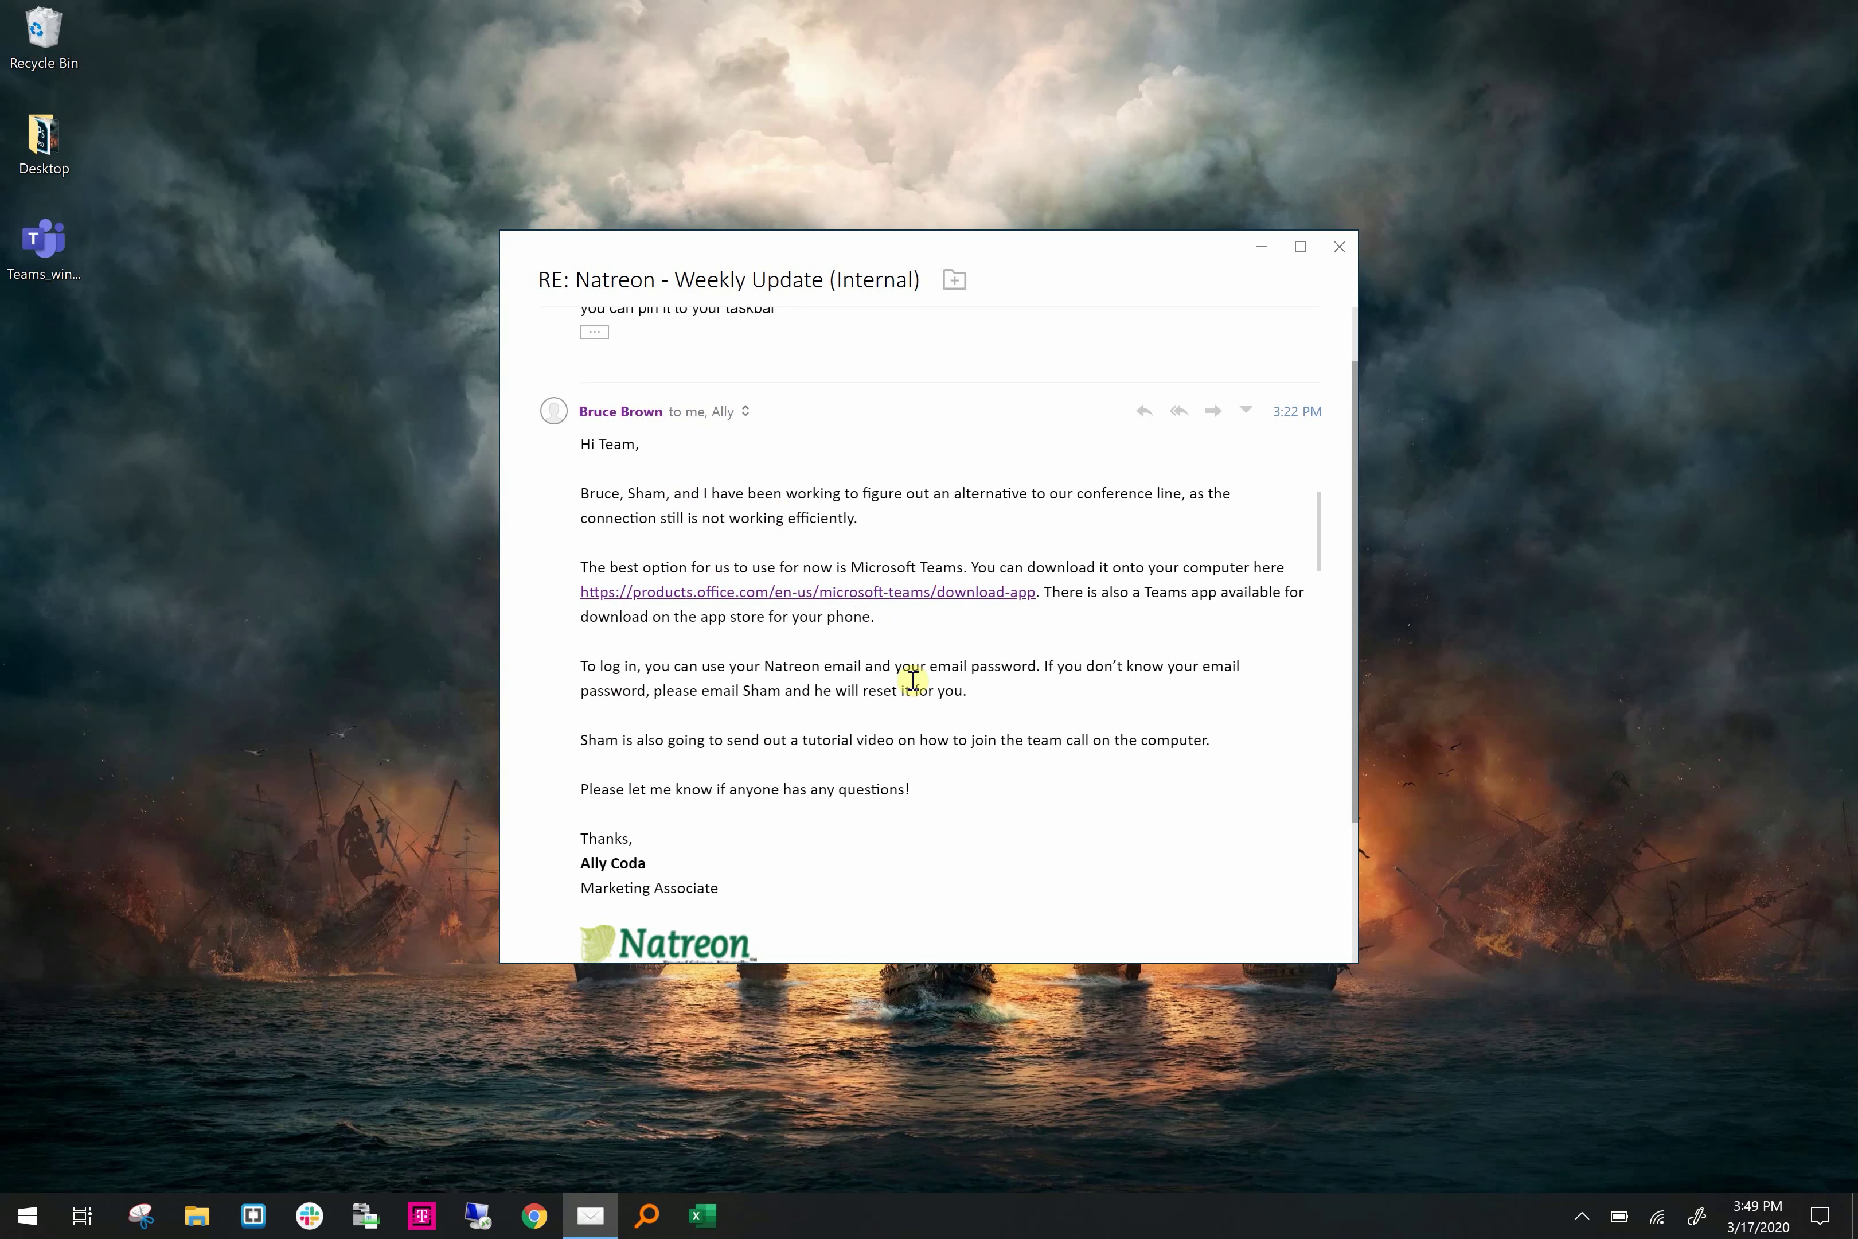
Follow the email's link to the Teams desktop download, then cancel saving the installer
{"action": "left_click", "coordinate": [938, 599]}
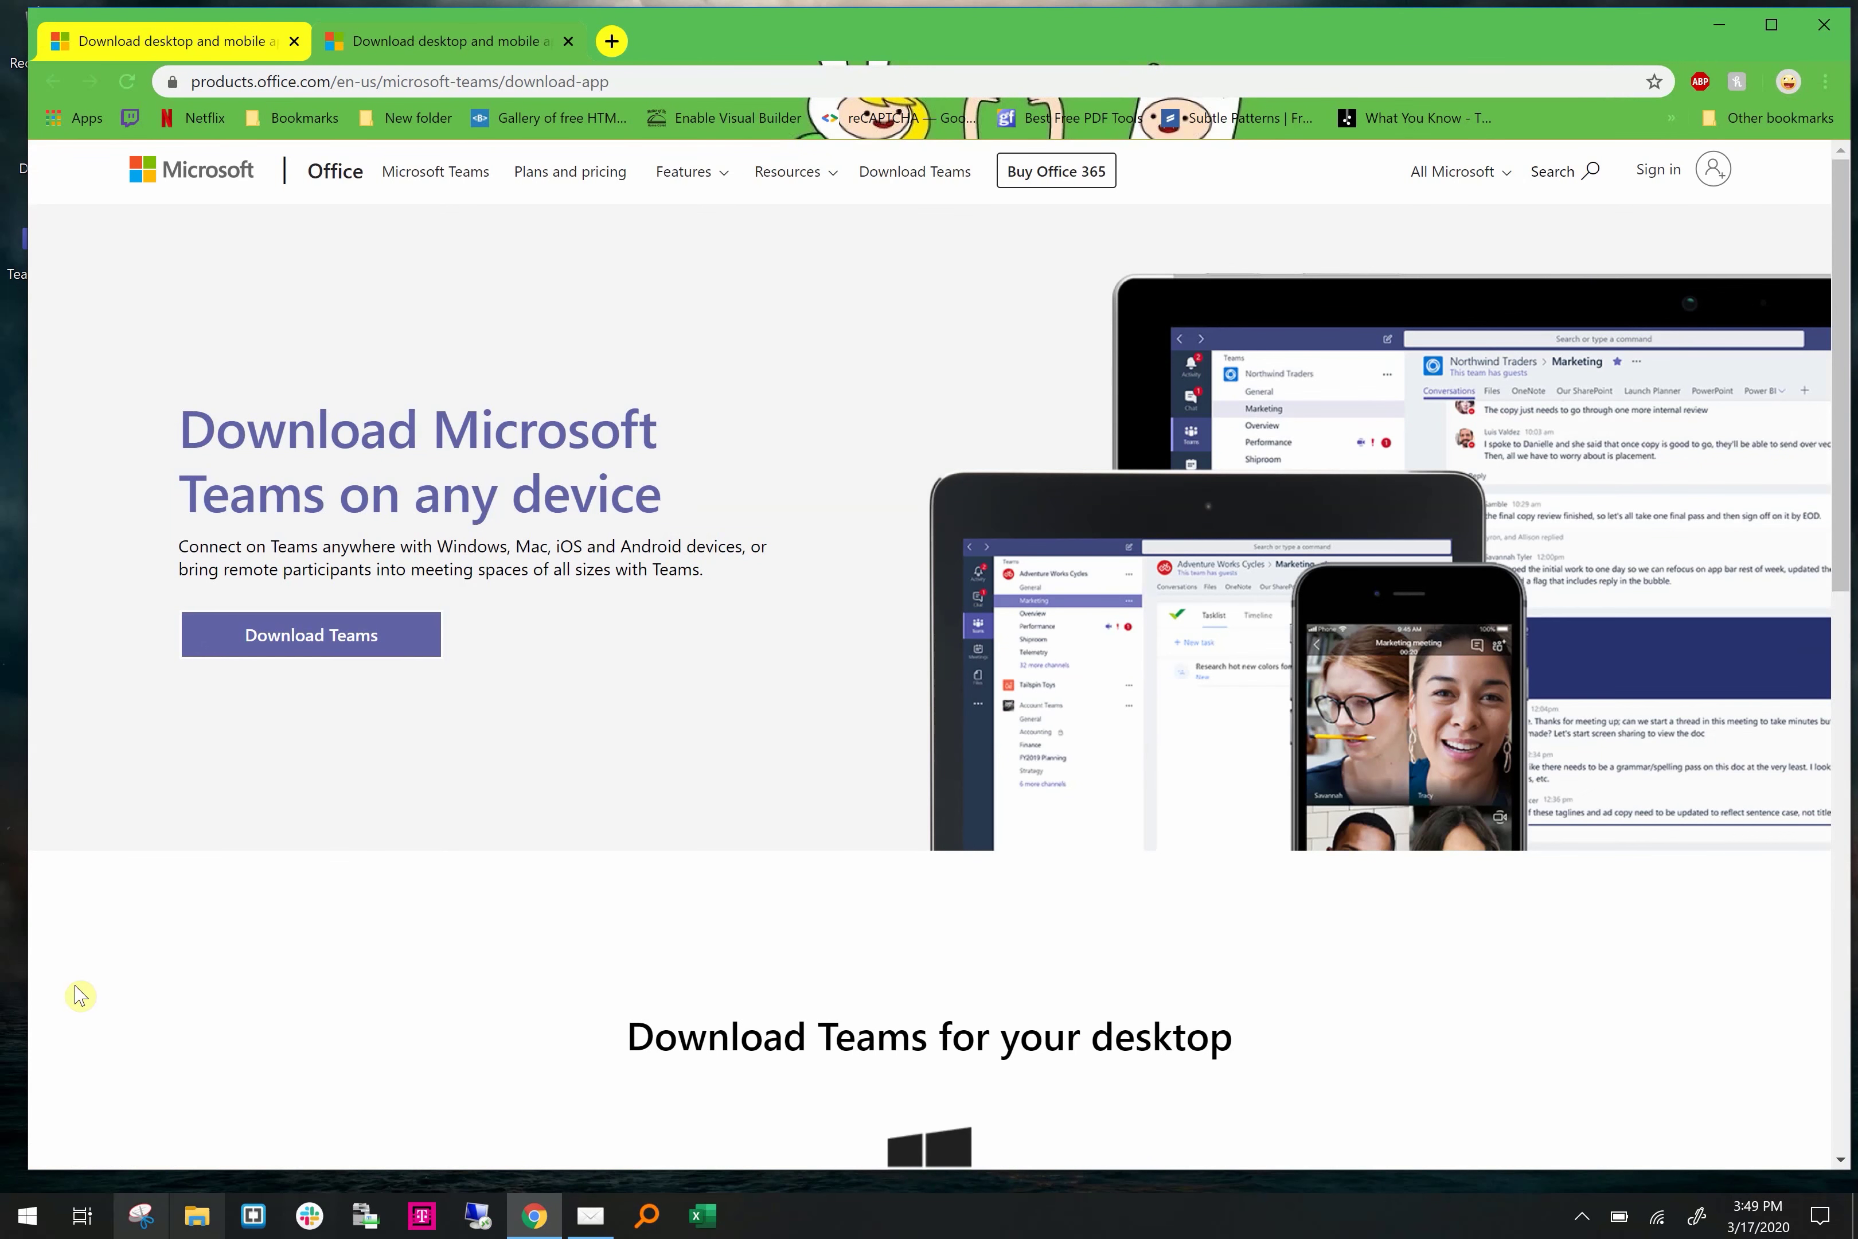
{"action": "left_click", "coordinate": [367, 650]}
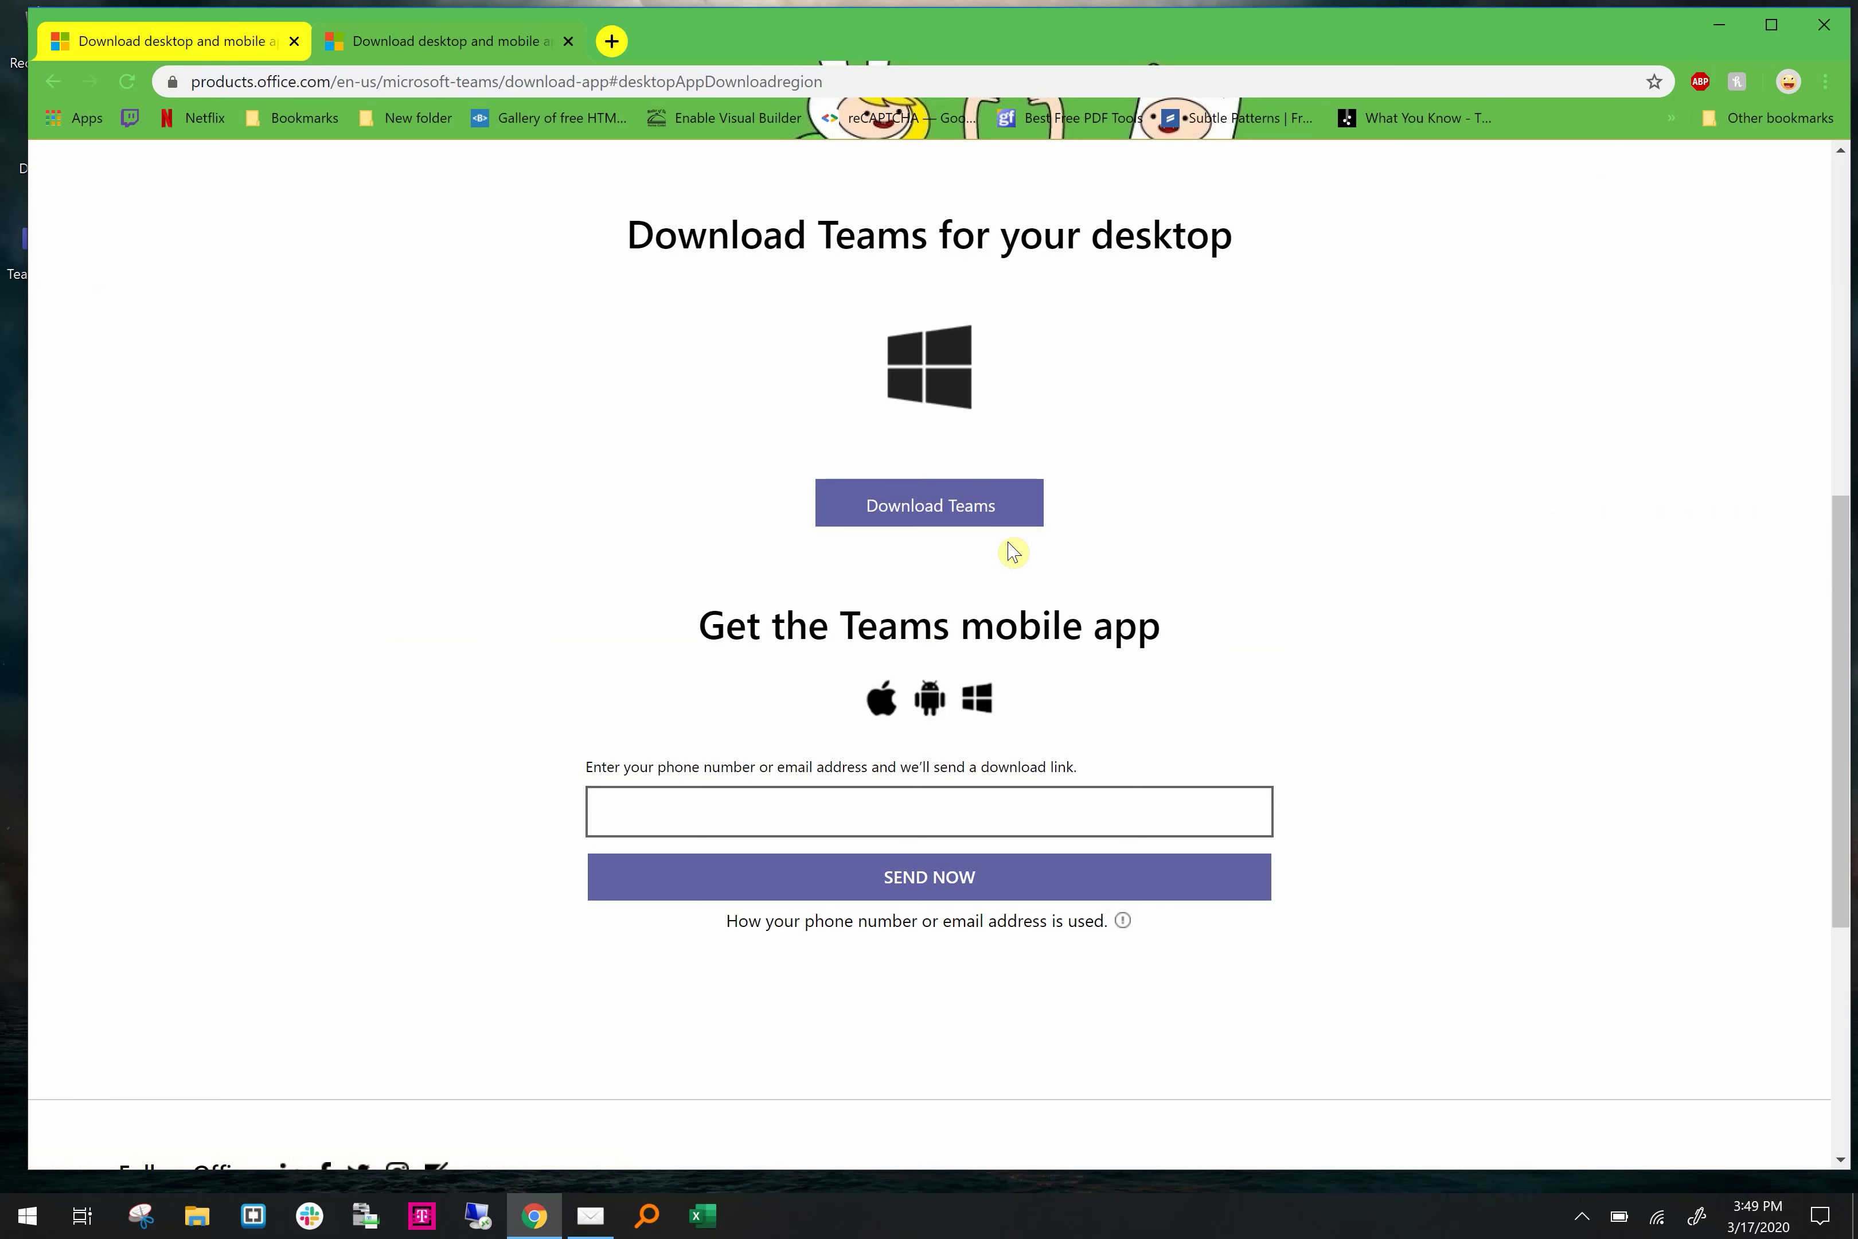
{"action": "left_click", "coordinate": [980, 507]}
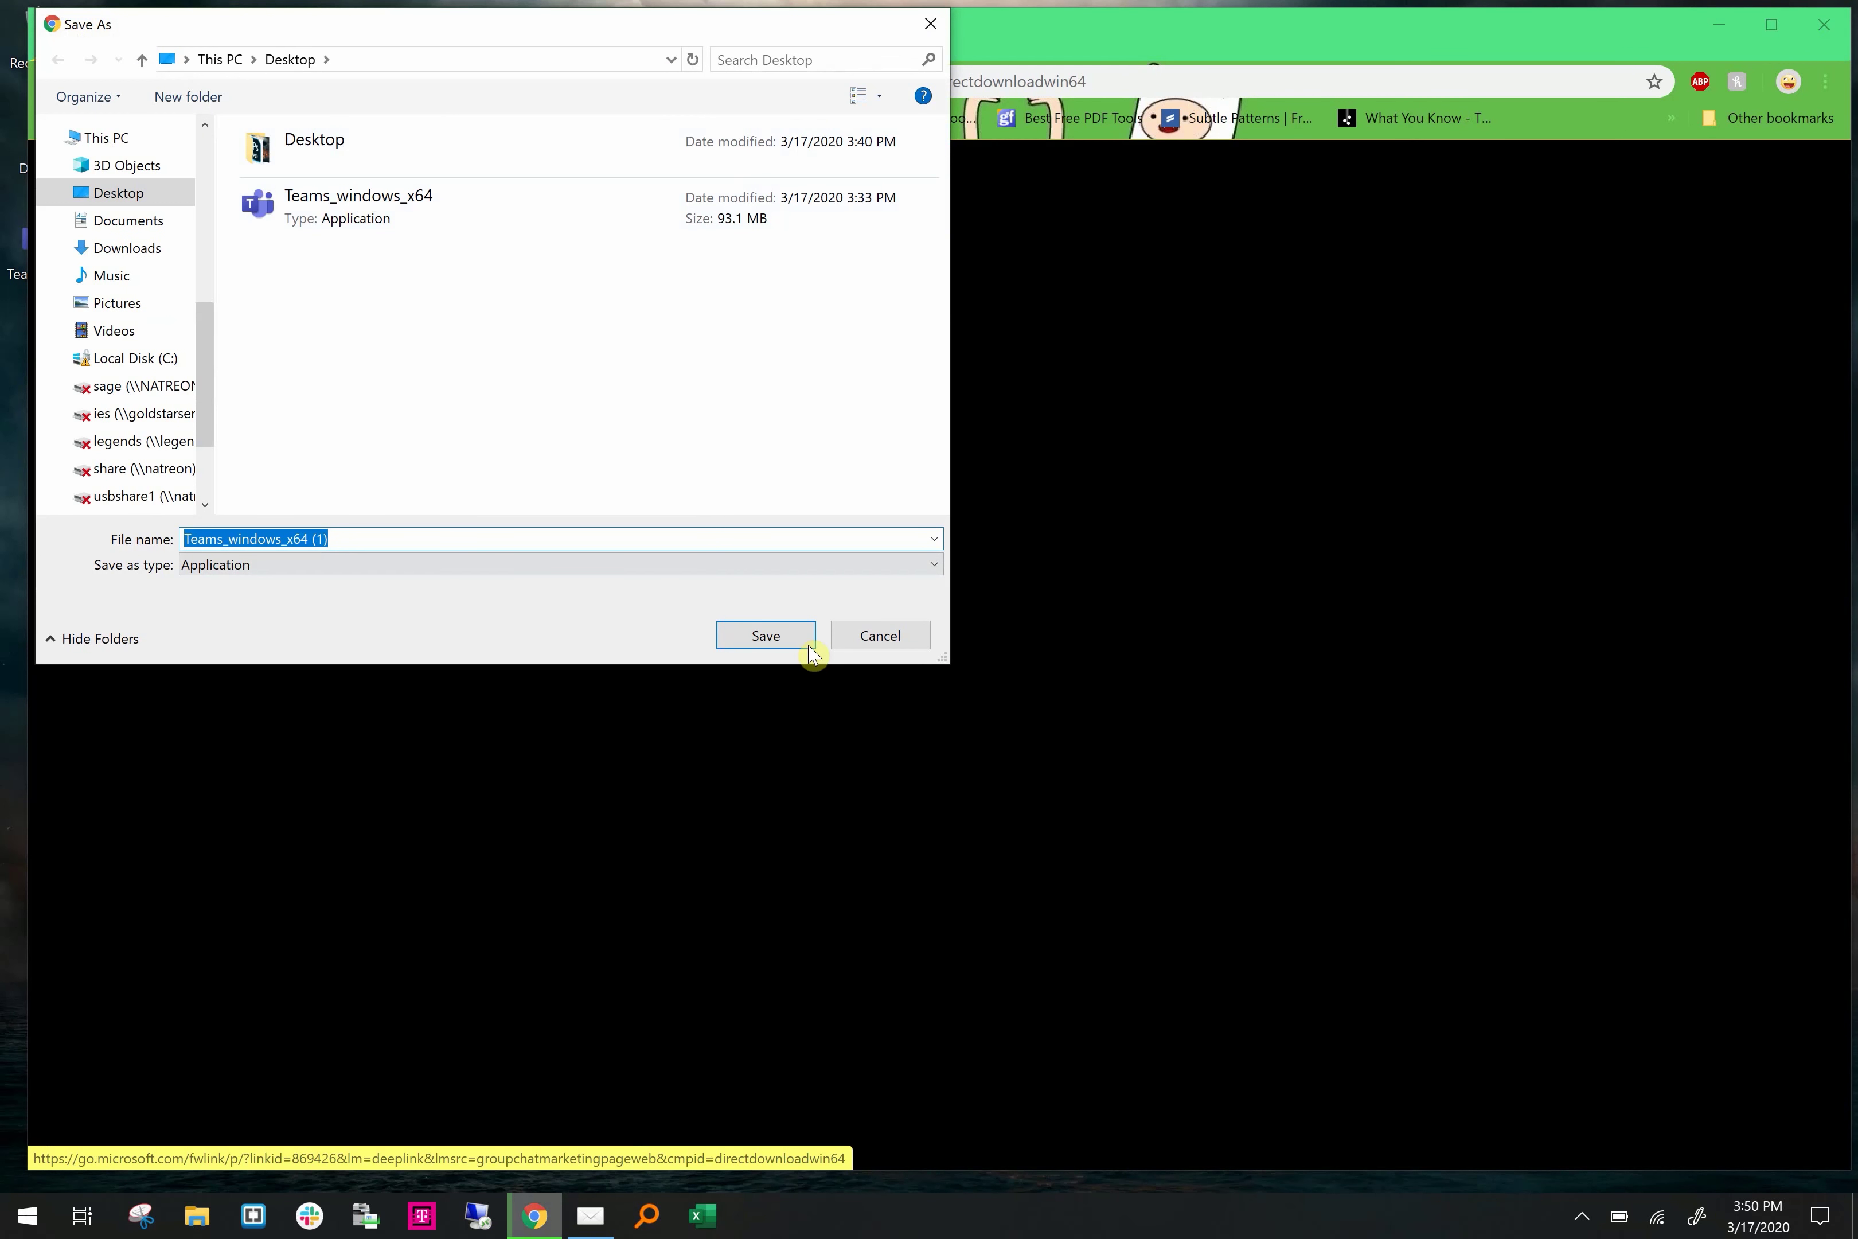
{"action": "left_click", "coordinate": [874, 639]}
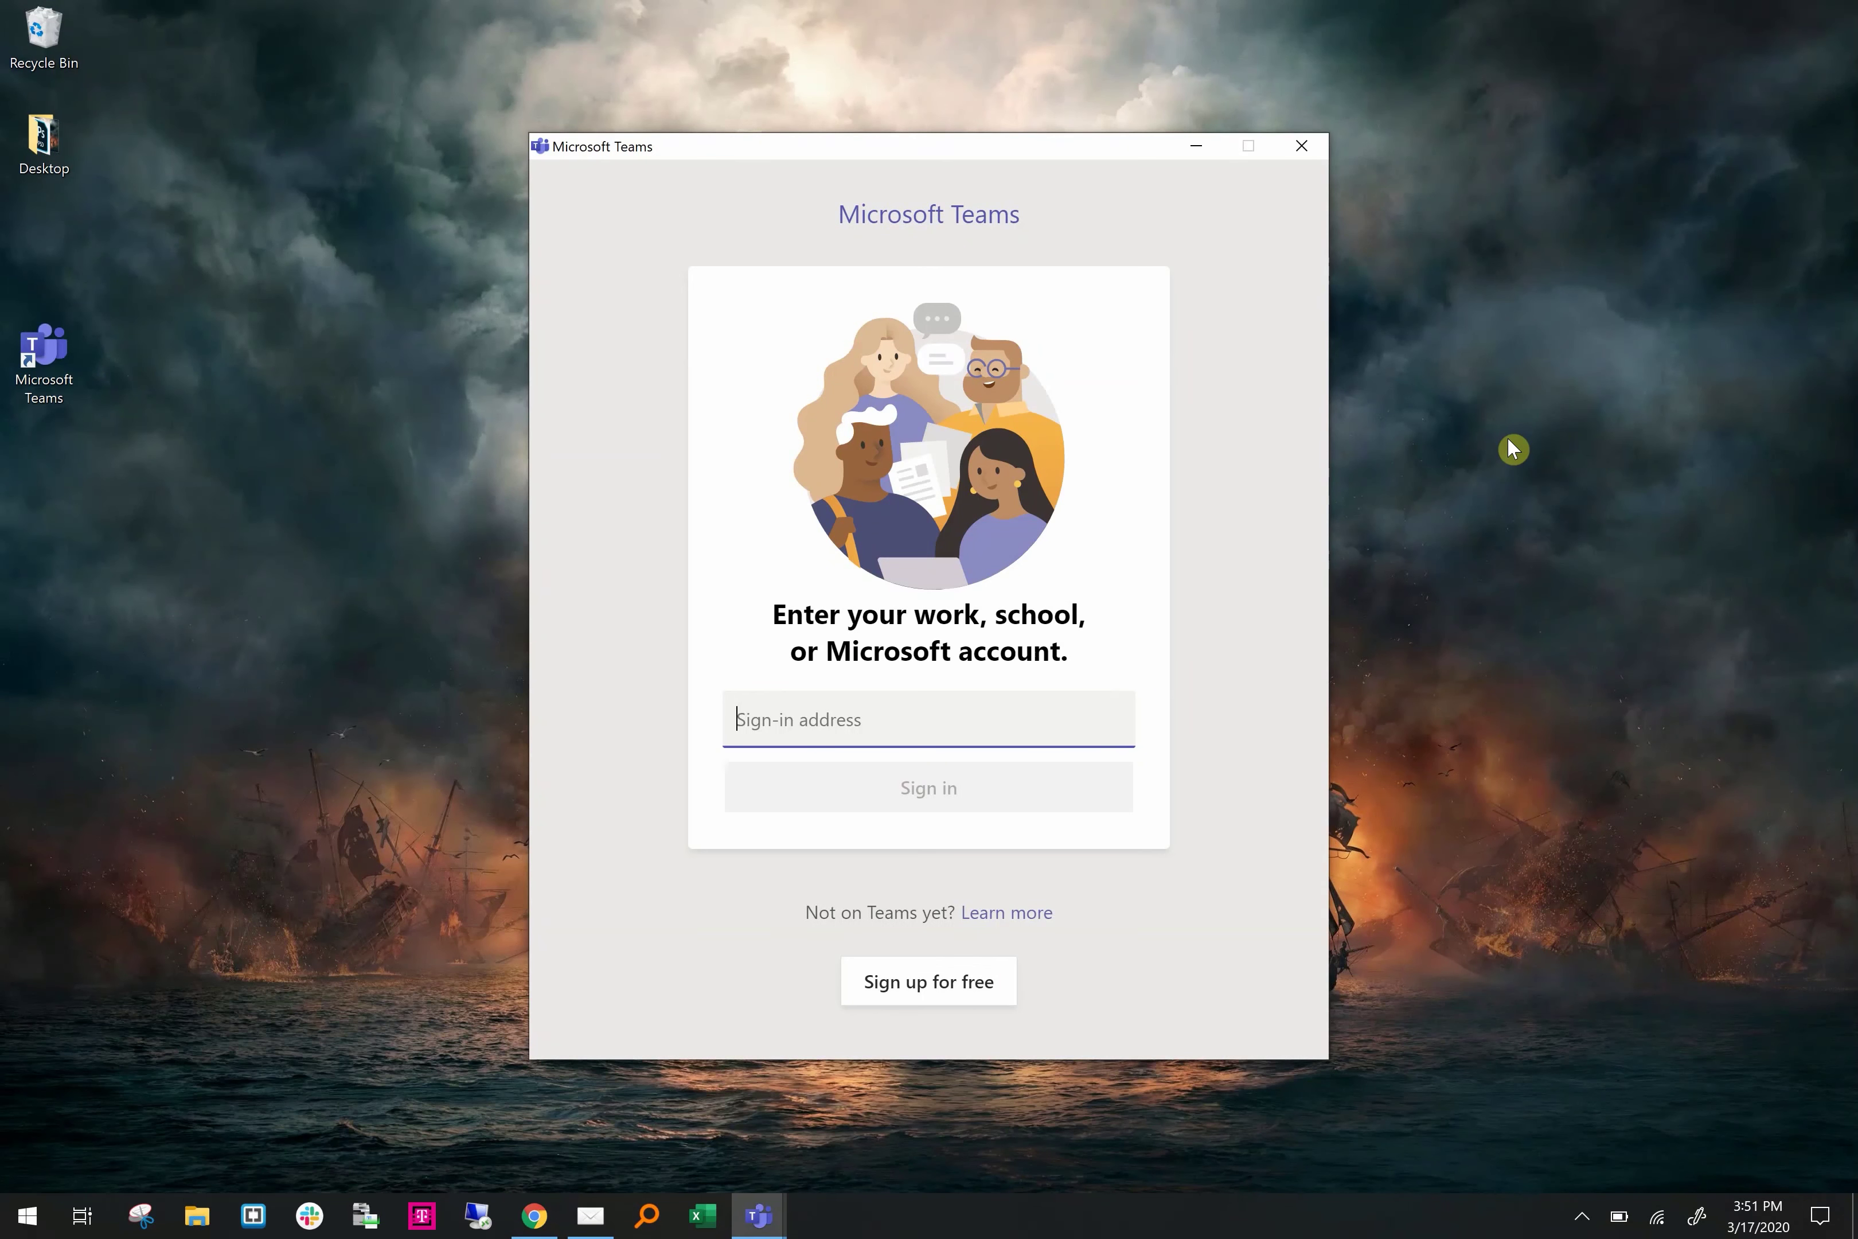
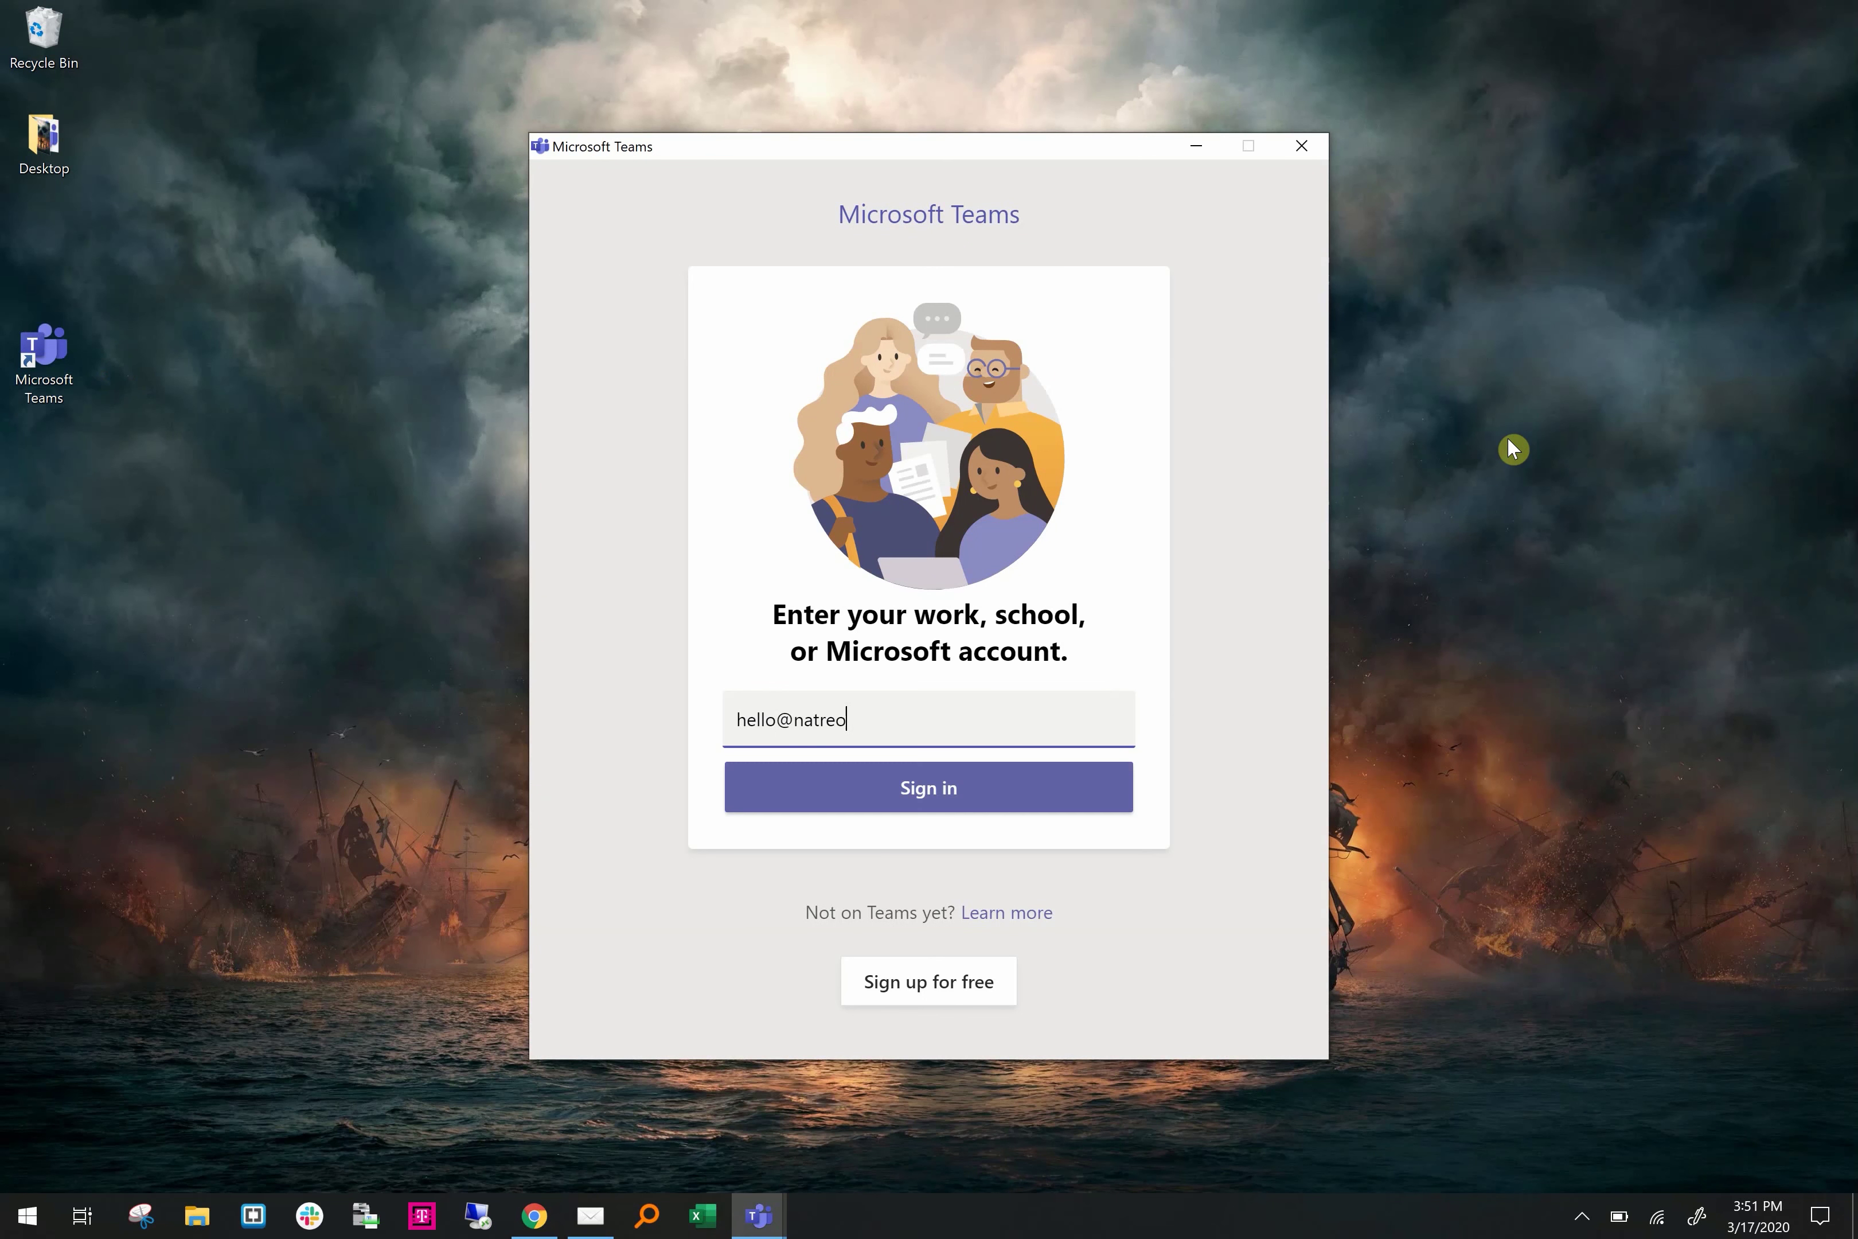
Enter the company work e-mail address on the Teams sign-in screen and submit it
{"action": "left_click", "coordinate": [1031, 782]}
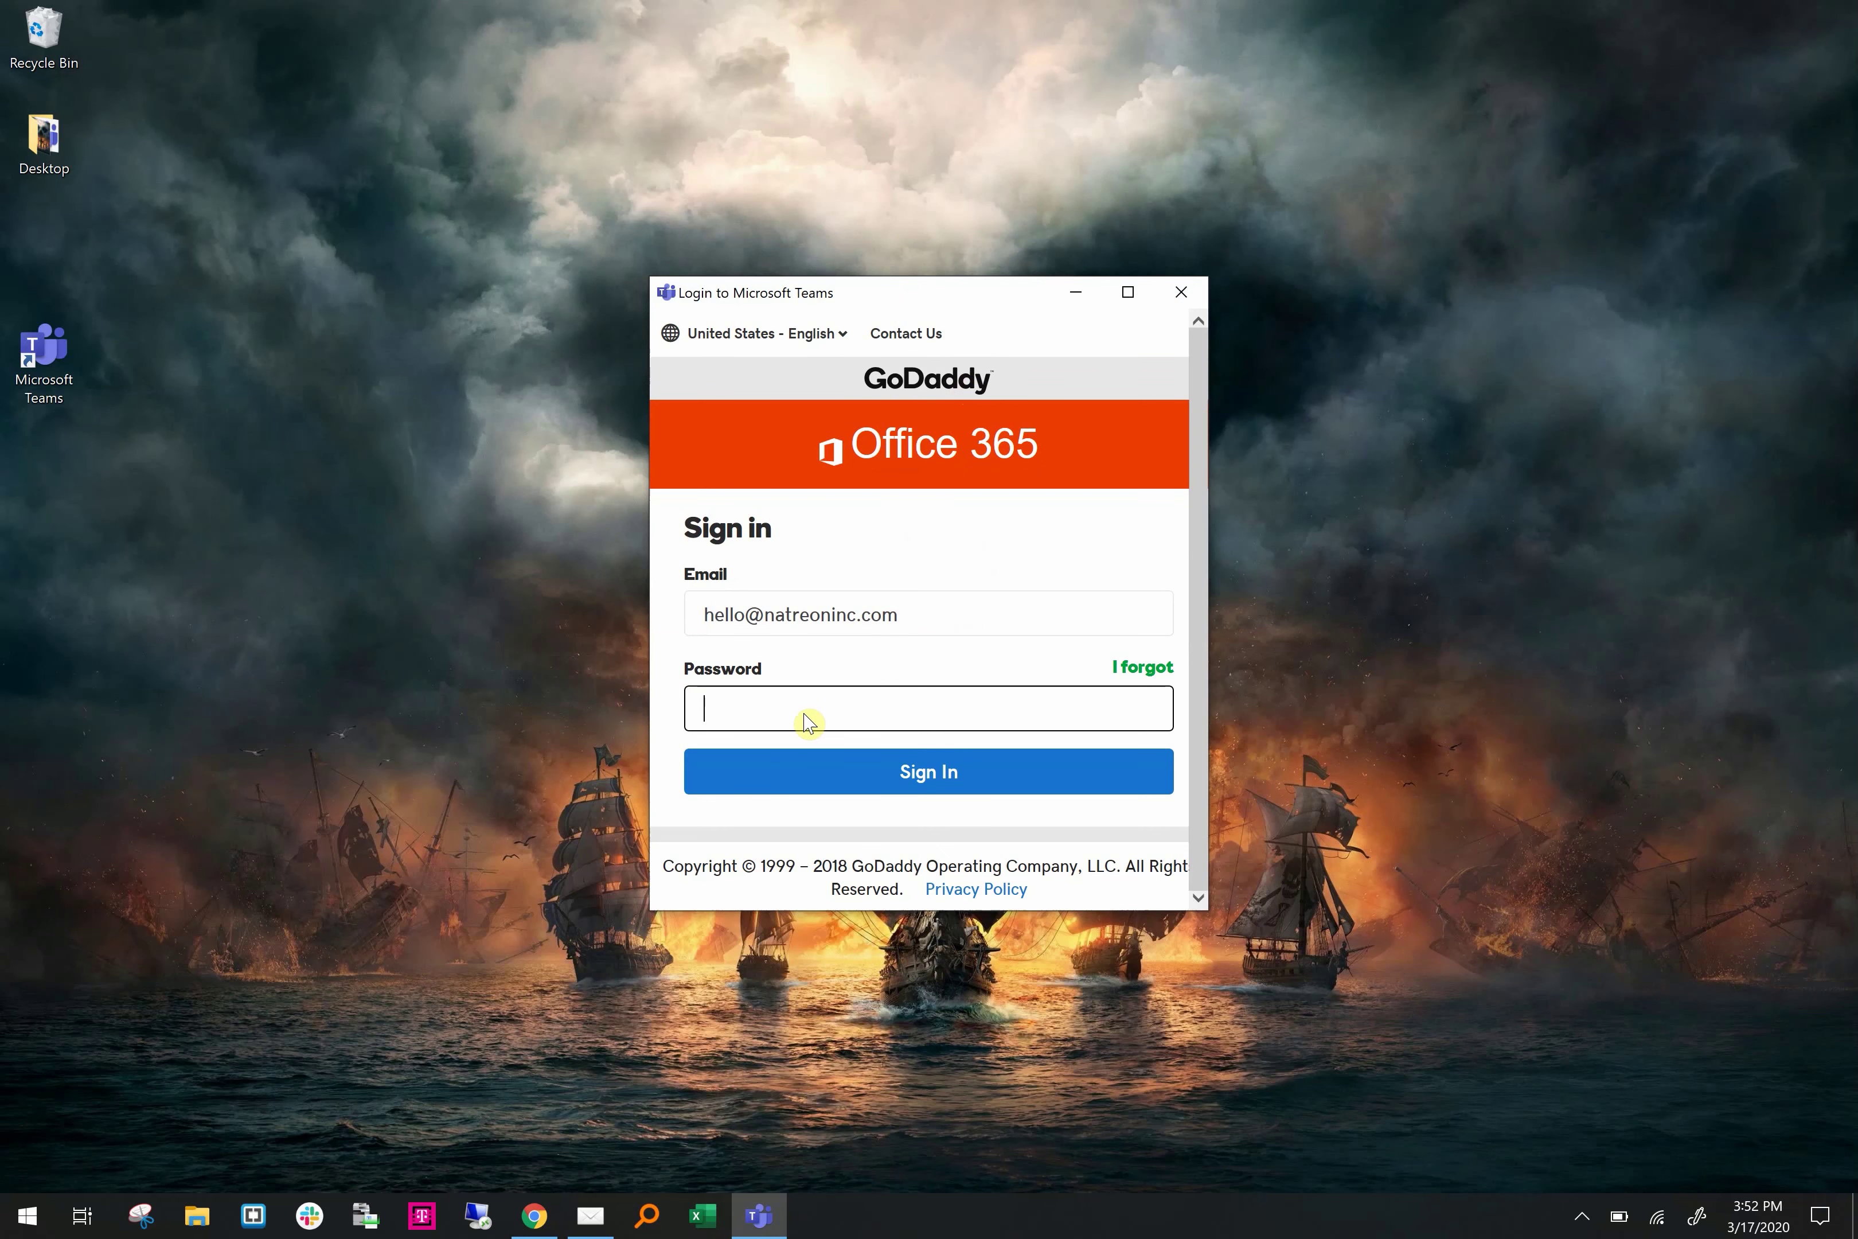
Enter the account password to finish signing in, then open Chat
{"action": "type", "text": "••••"}
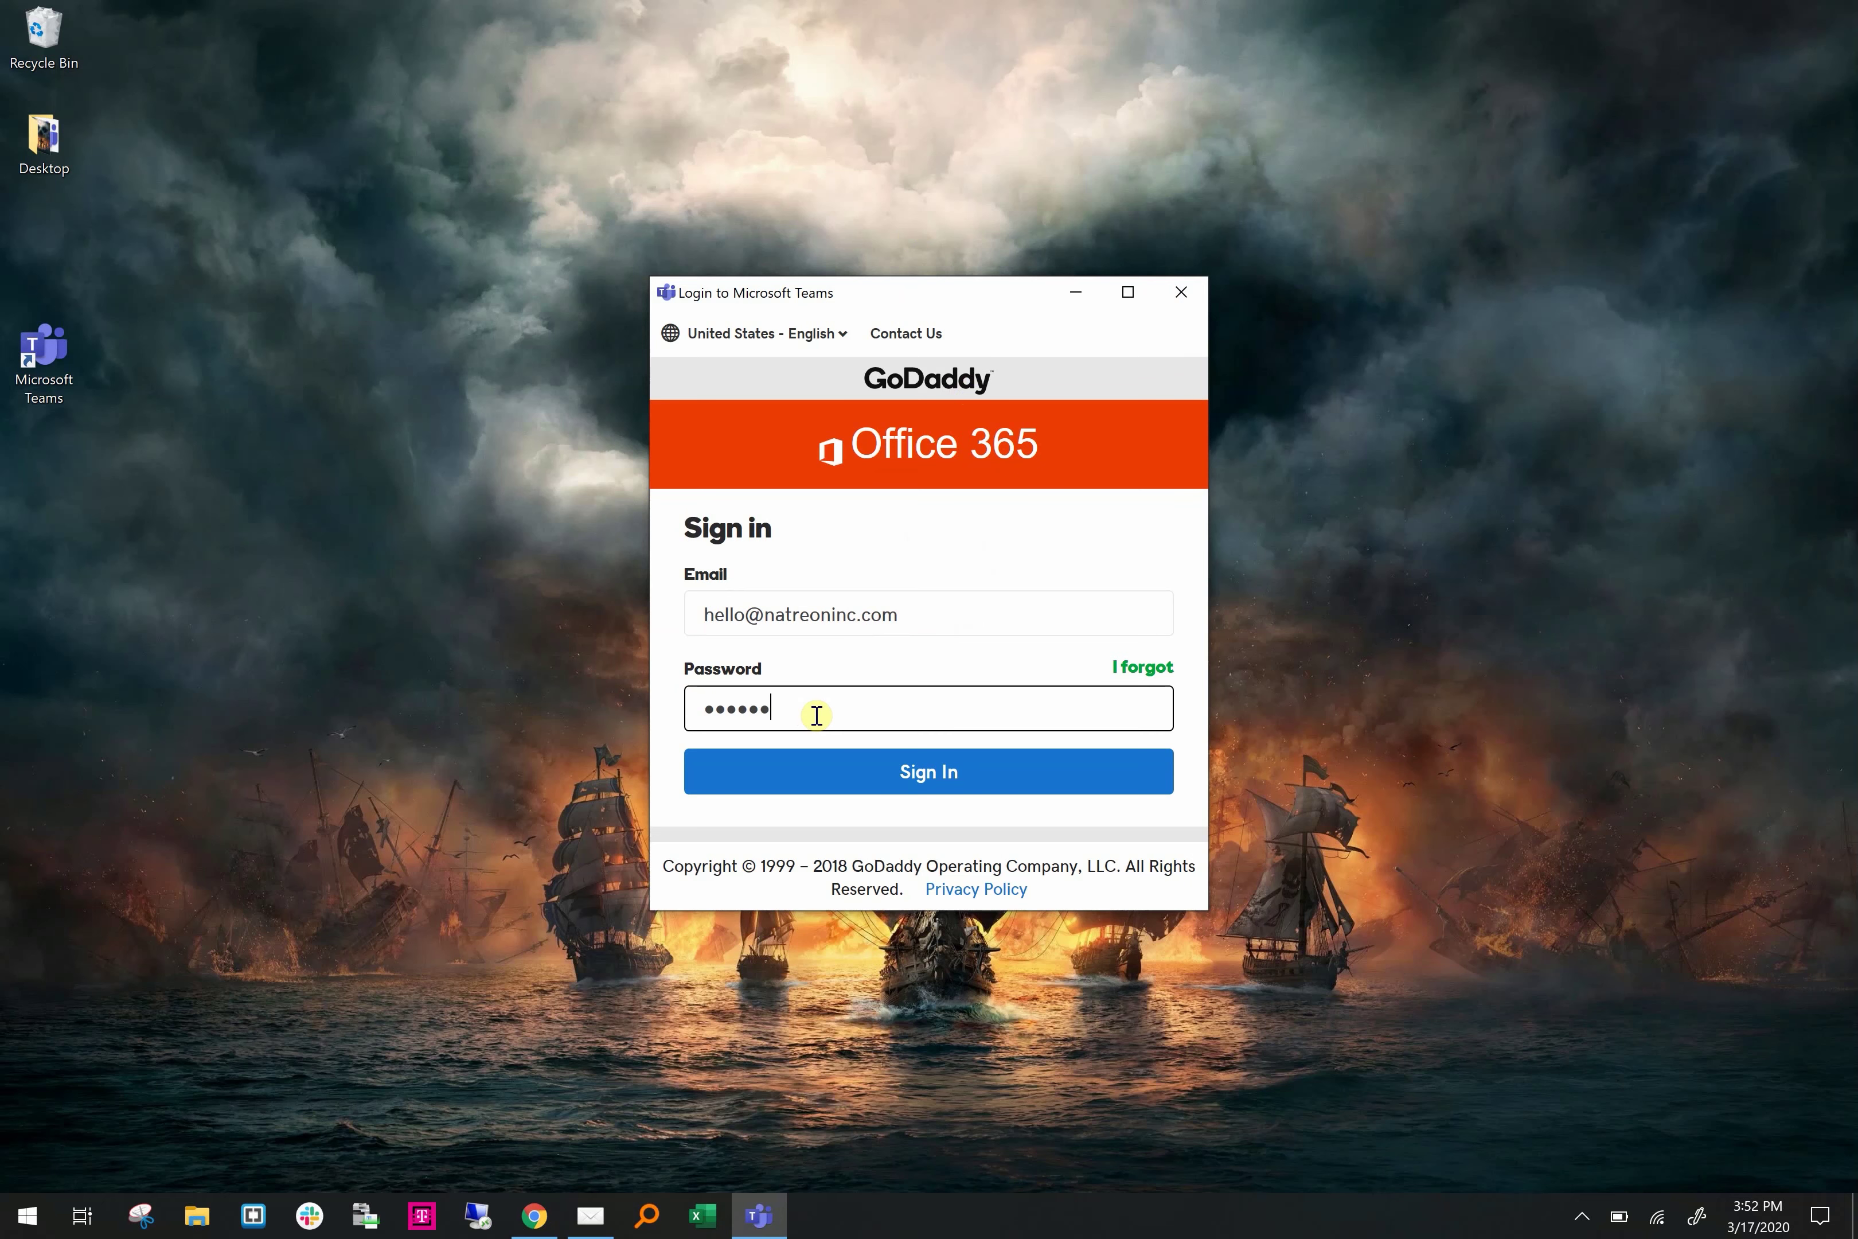
{"action": "left_click", "coordinate": [1004, 771]}
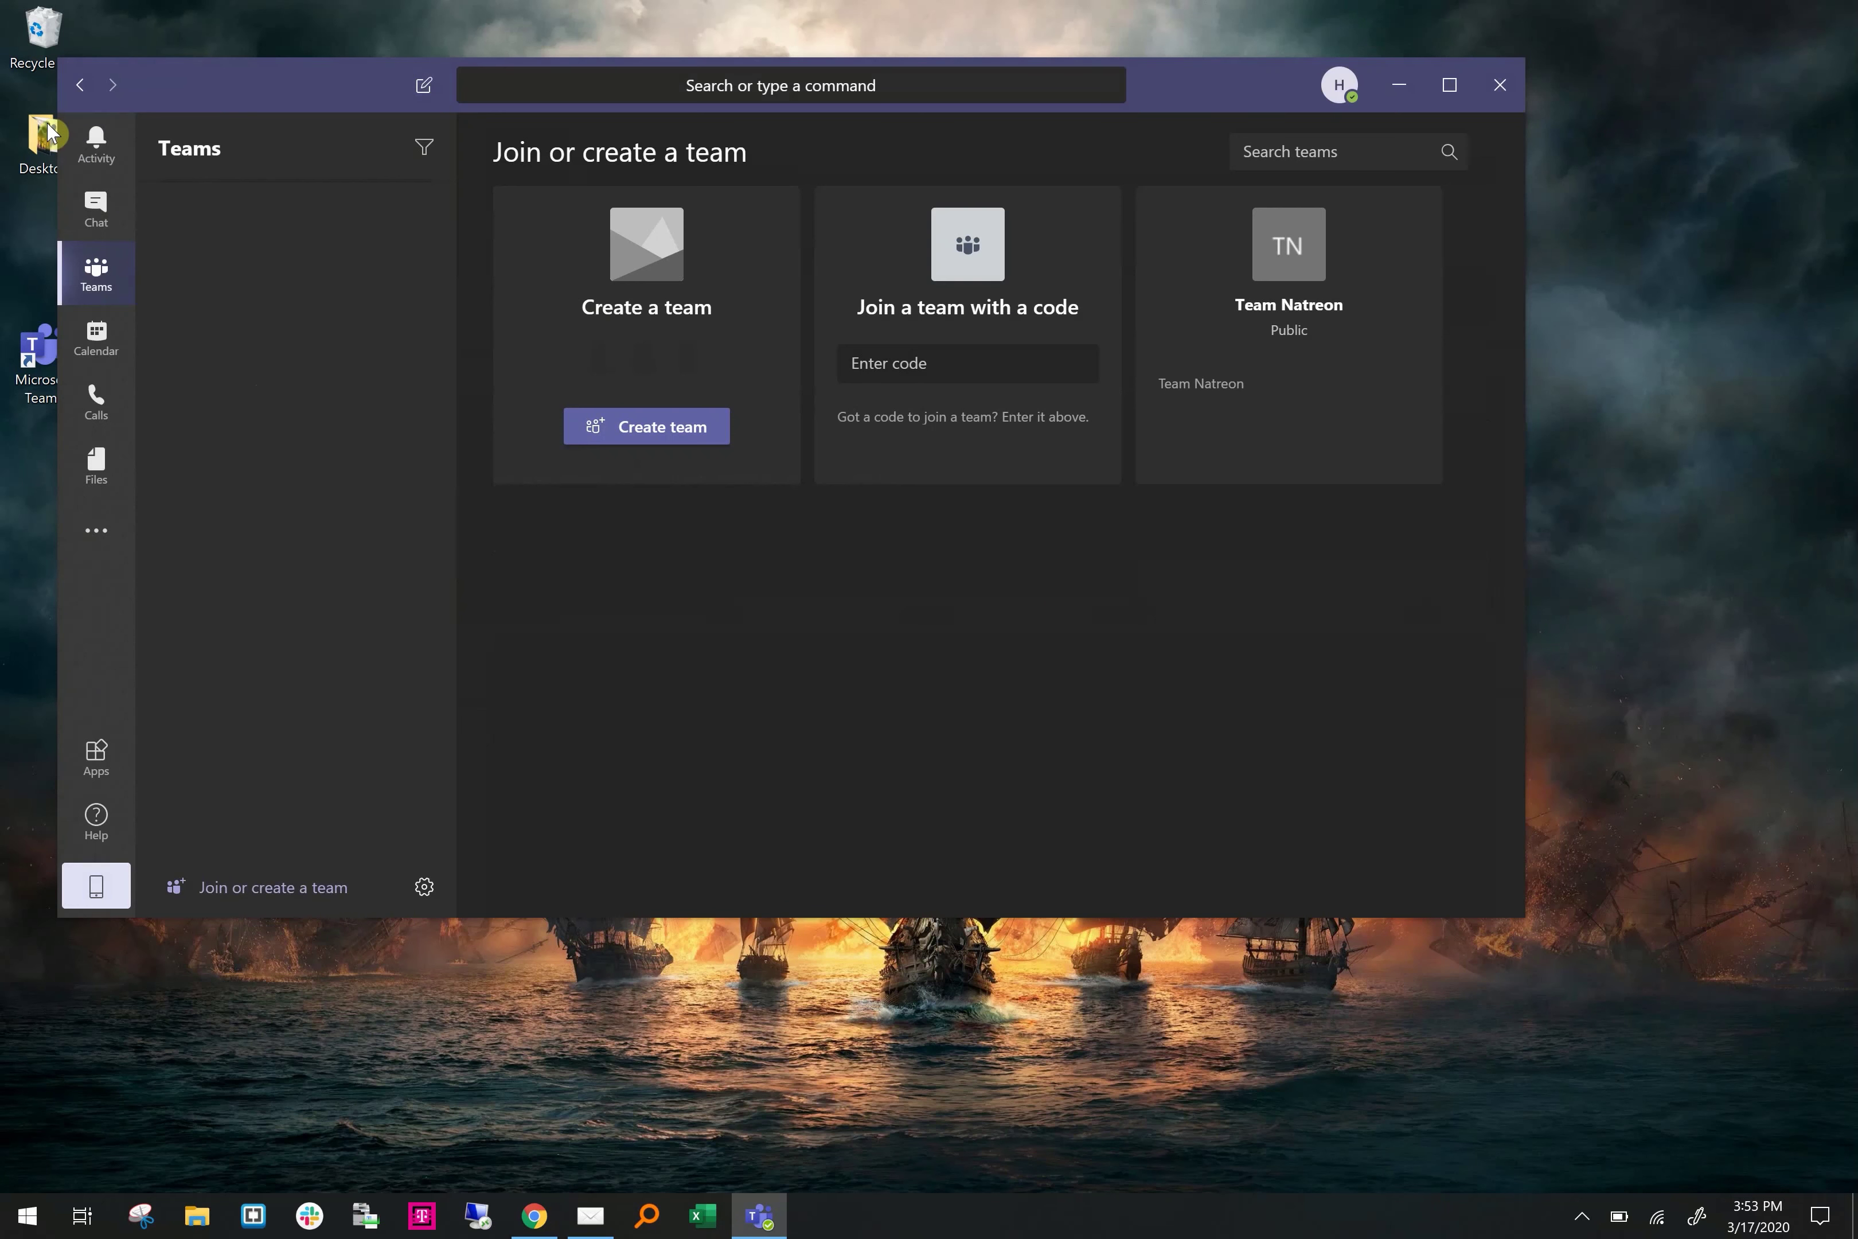
{"action": "left_click", "coordinate": [104, 154]}
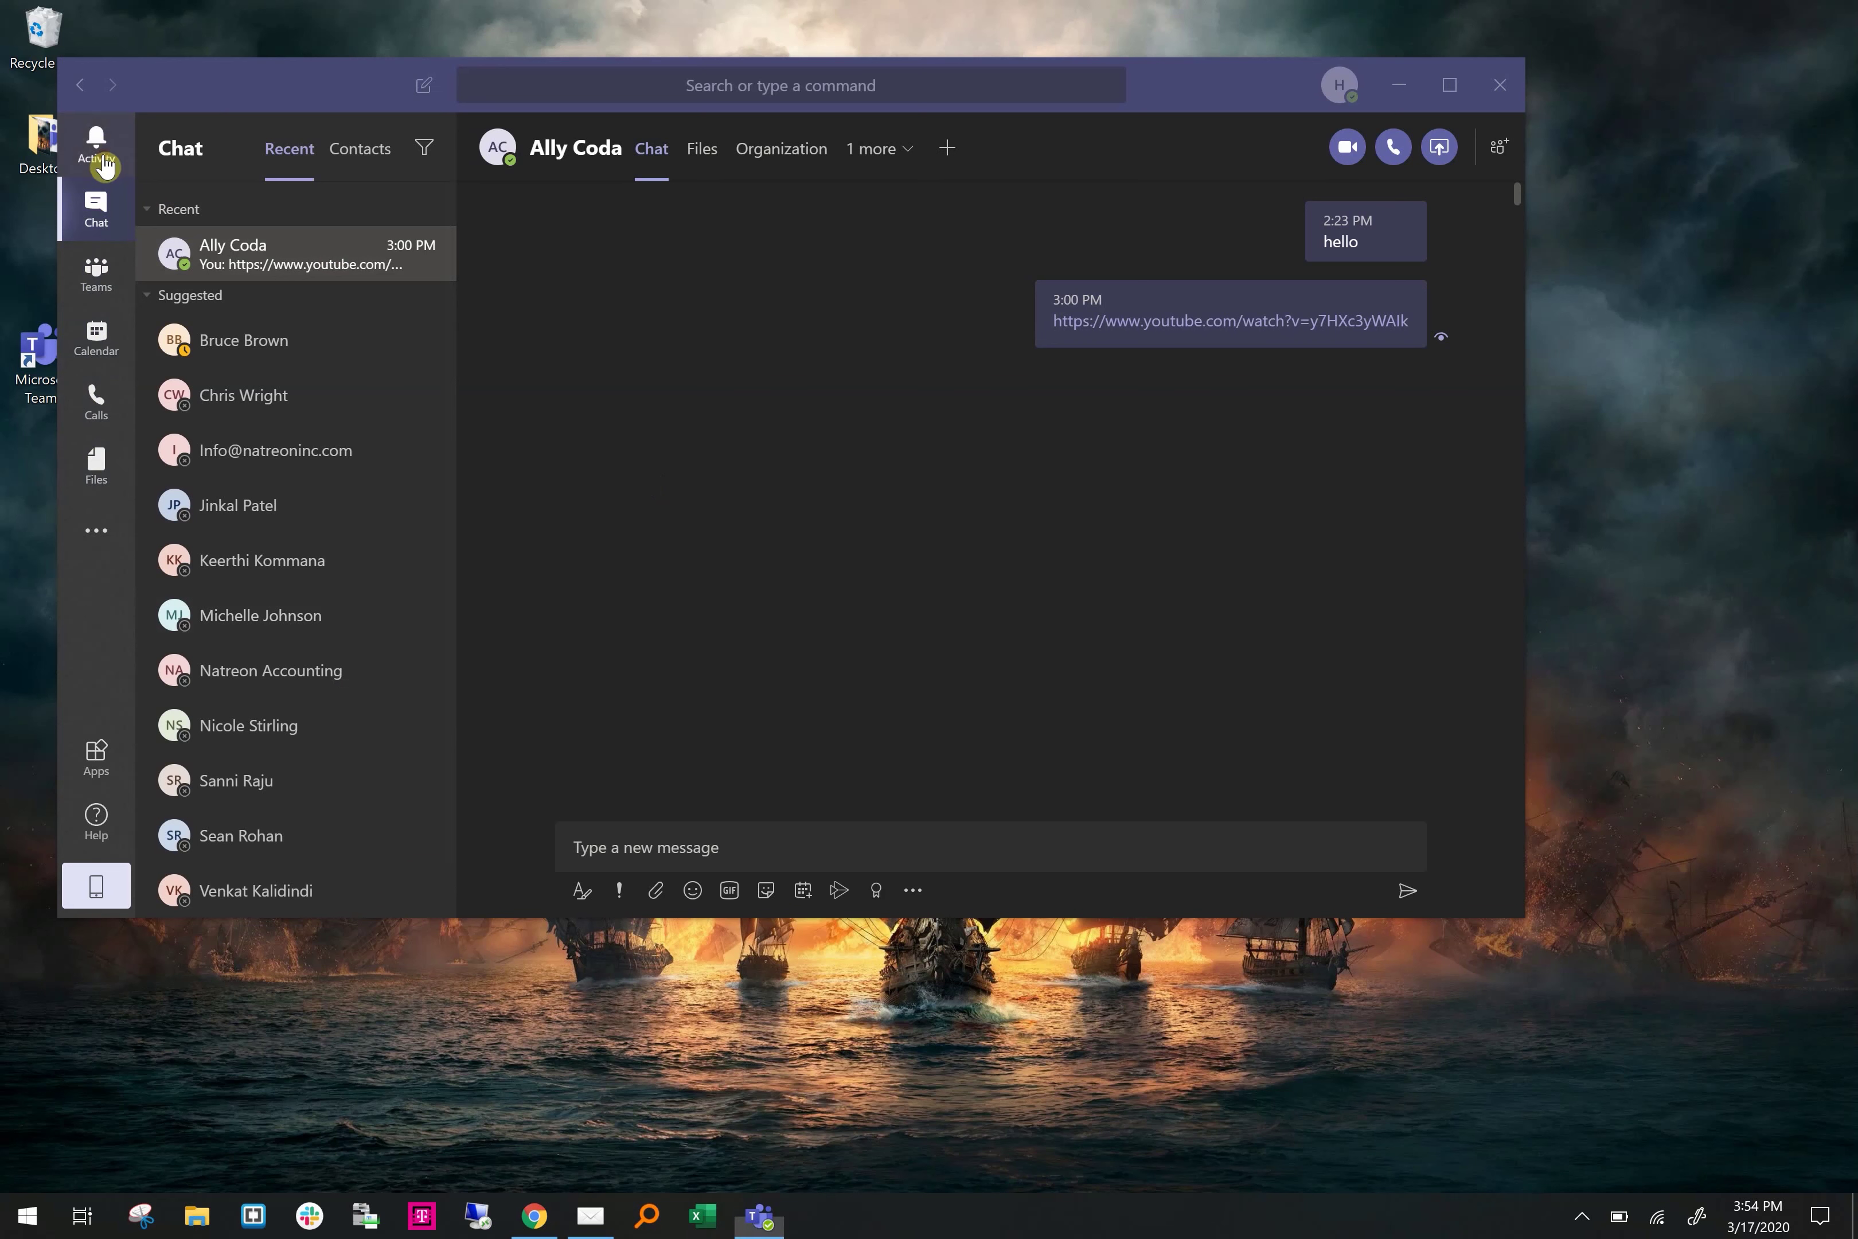
Check the empty Activity feed, then return to the Chat list of suggested contacts
{"action": "left_click", "coordinate": [103, 164]}
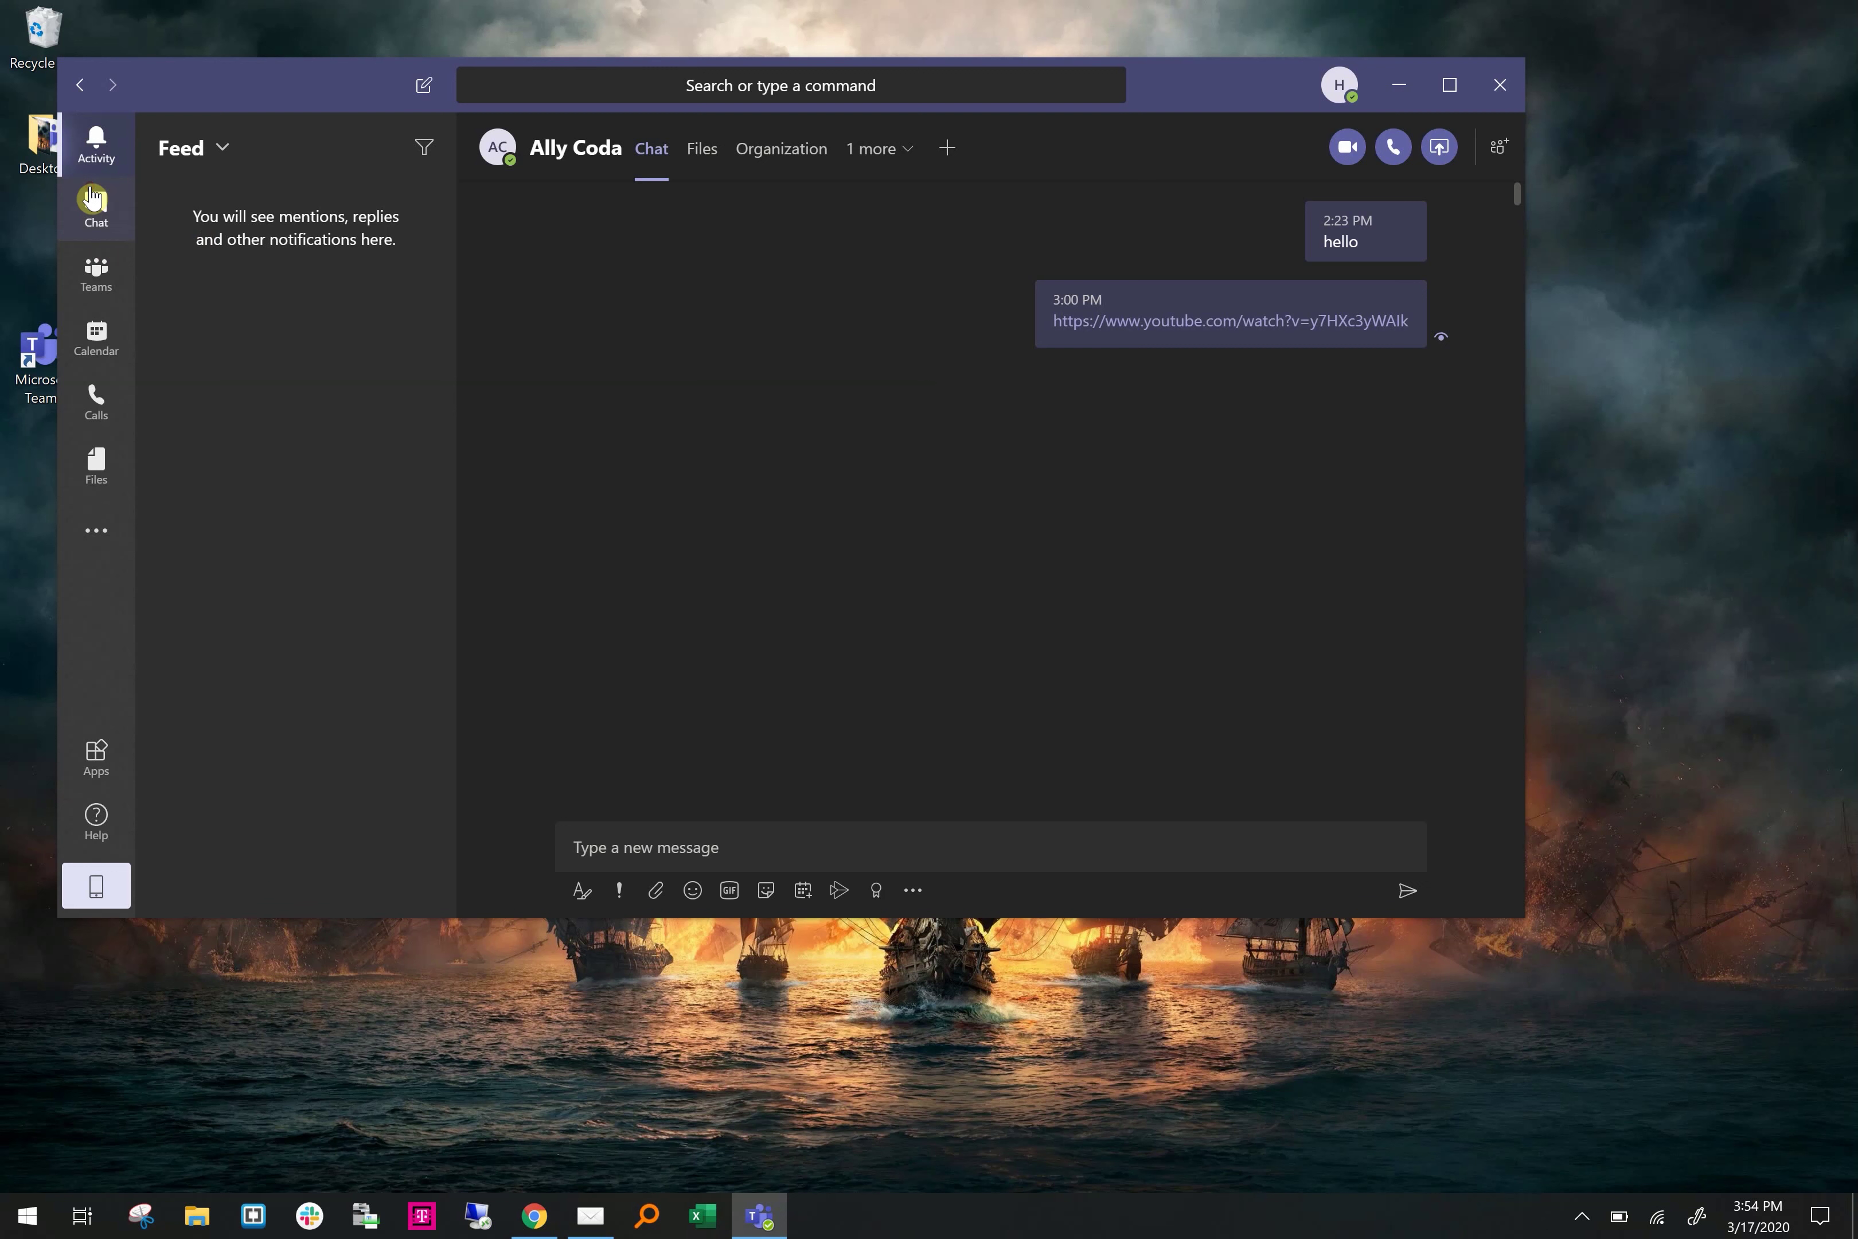
{"action": "left_click", "coordinate": [96, 209]}
{"action": "scroll", "coordinate": [312, 527], "scroll_direction": "down", "scroll_amount": 1}
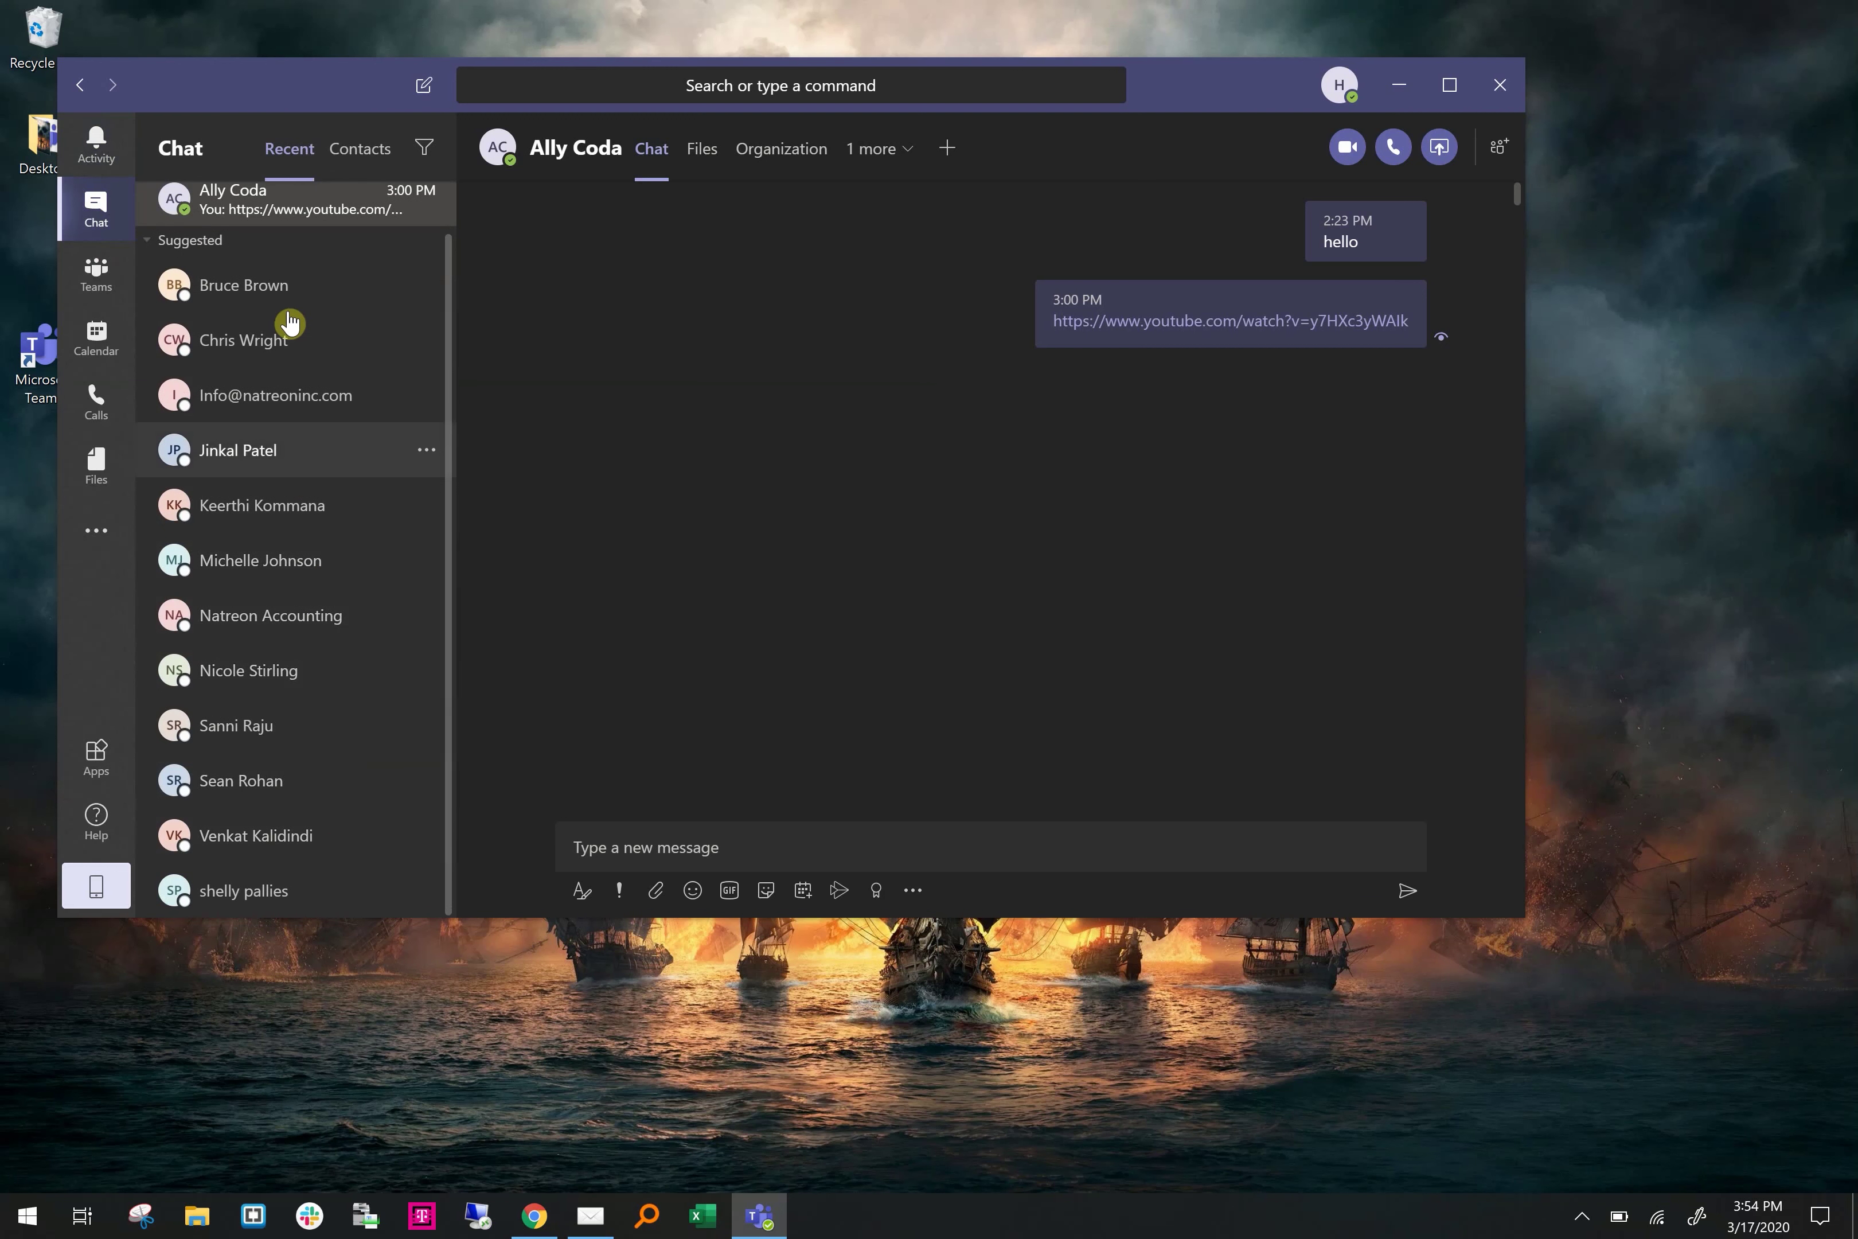
{"action": "scroll", "coordinate": [218, 588], "scroll_direction": "up", "scroll_amount": 1}
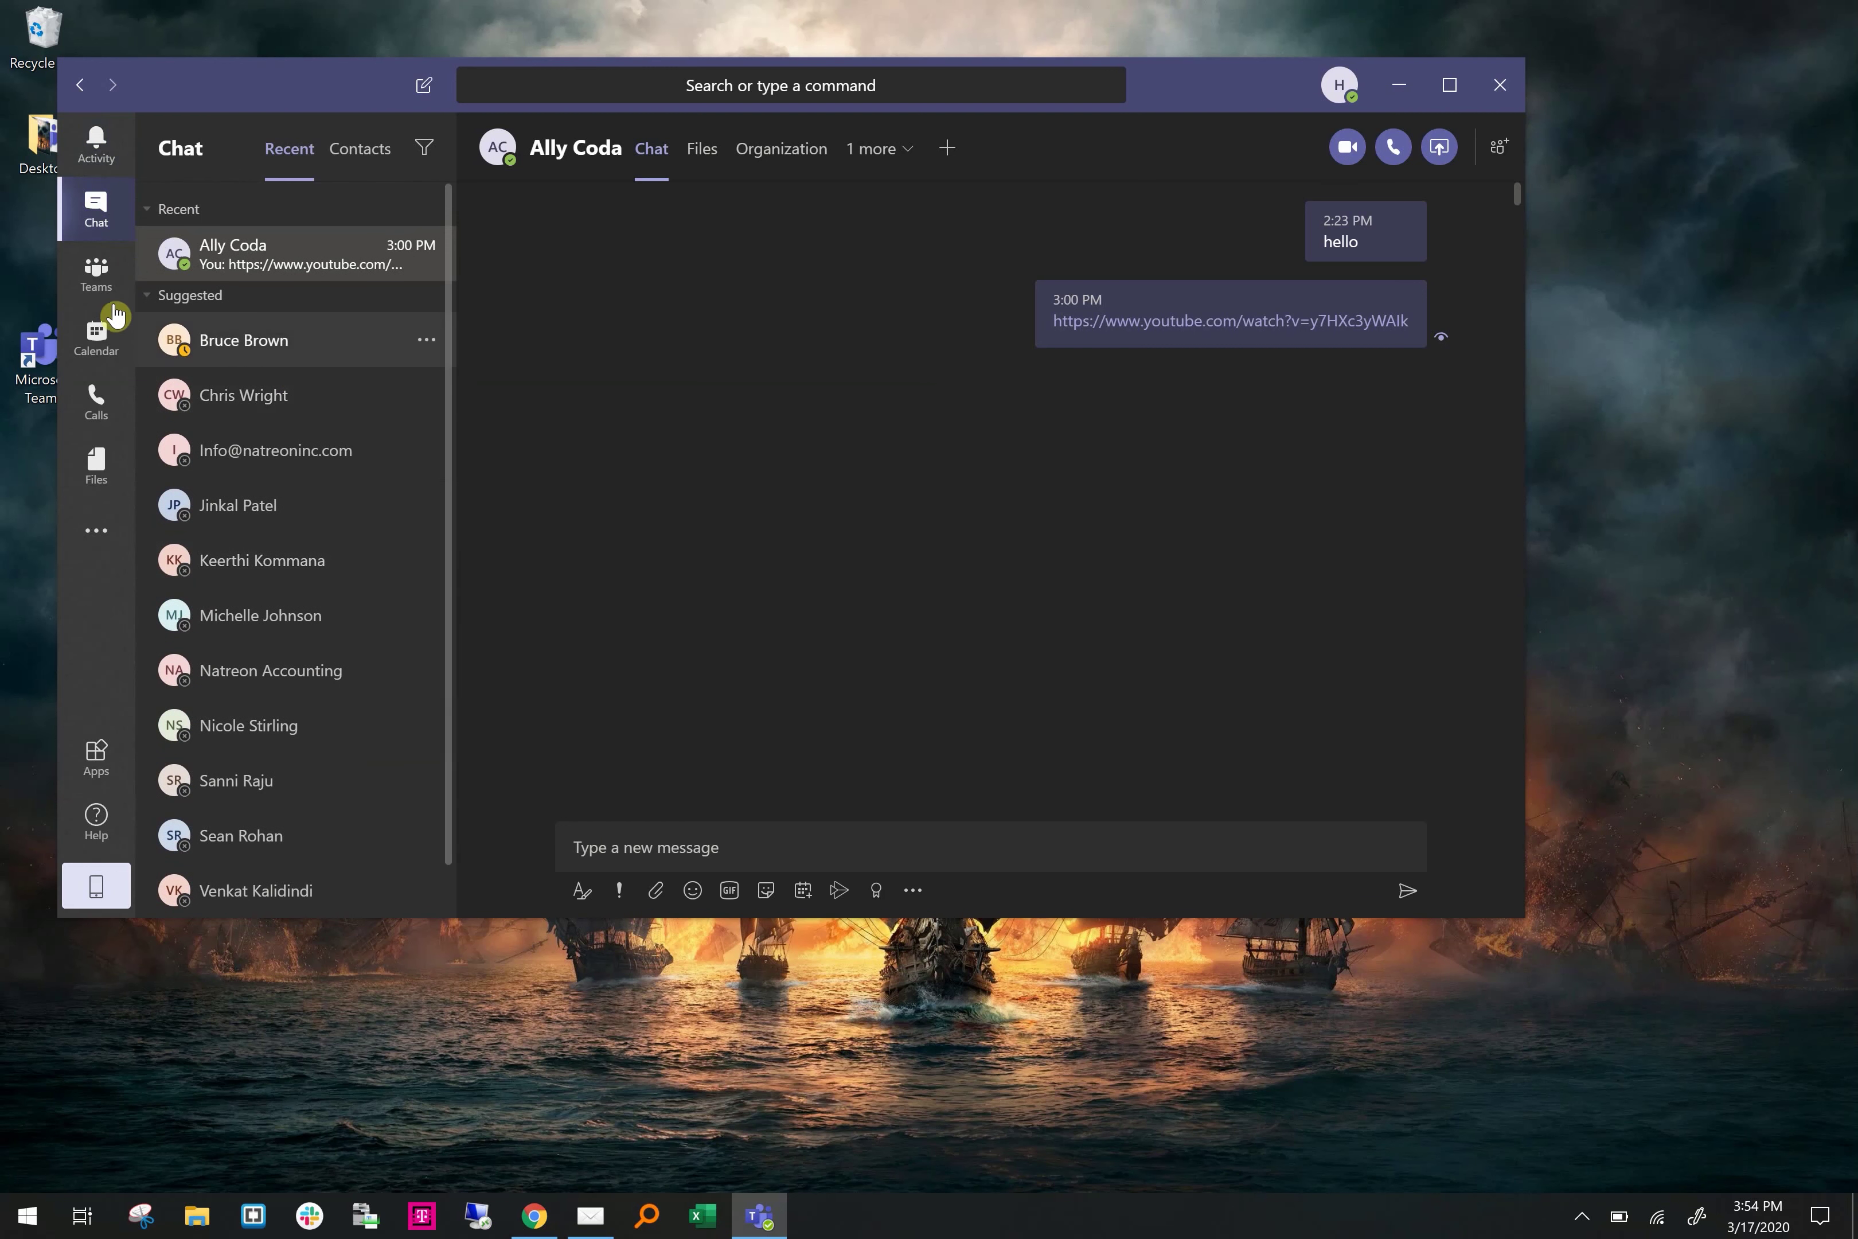
Visit the Teams and Calendar pages, then open Calls to see the Speed dial contacts
{"action": "left_click", "coordinate": [95, 276]}
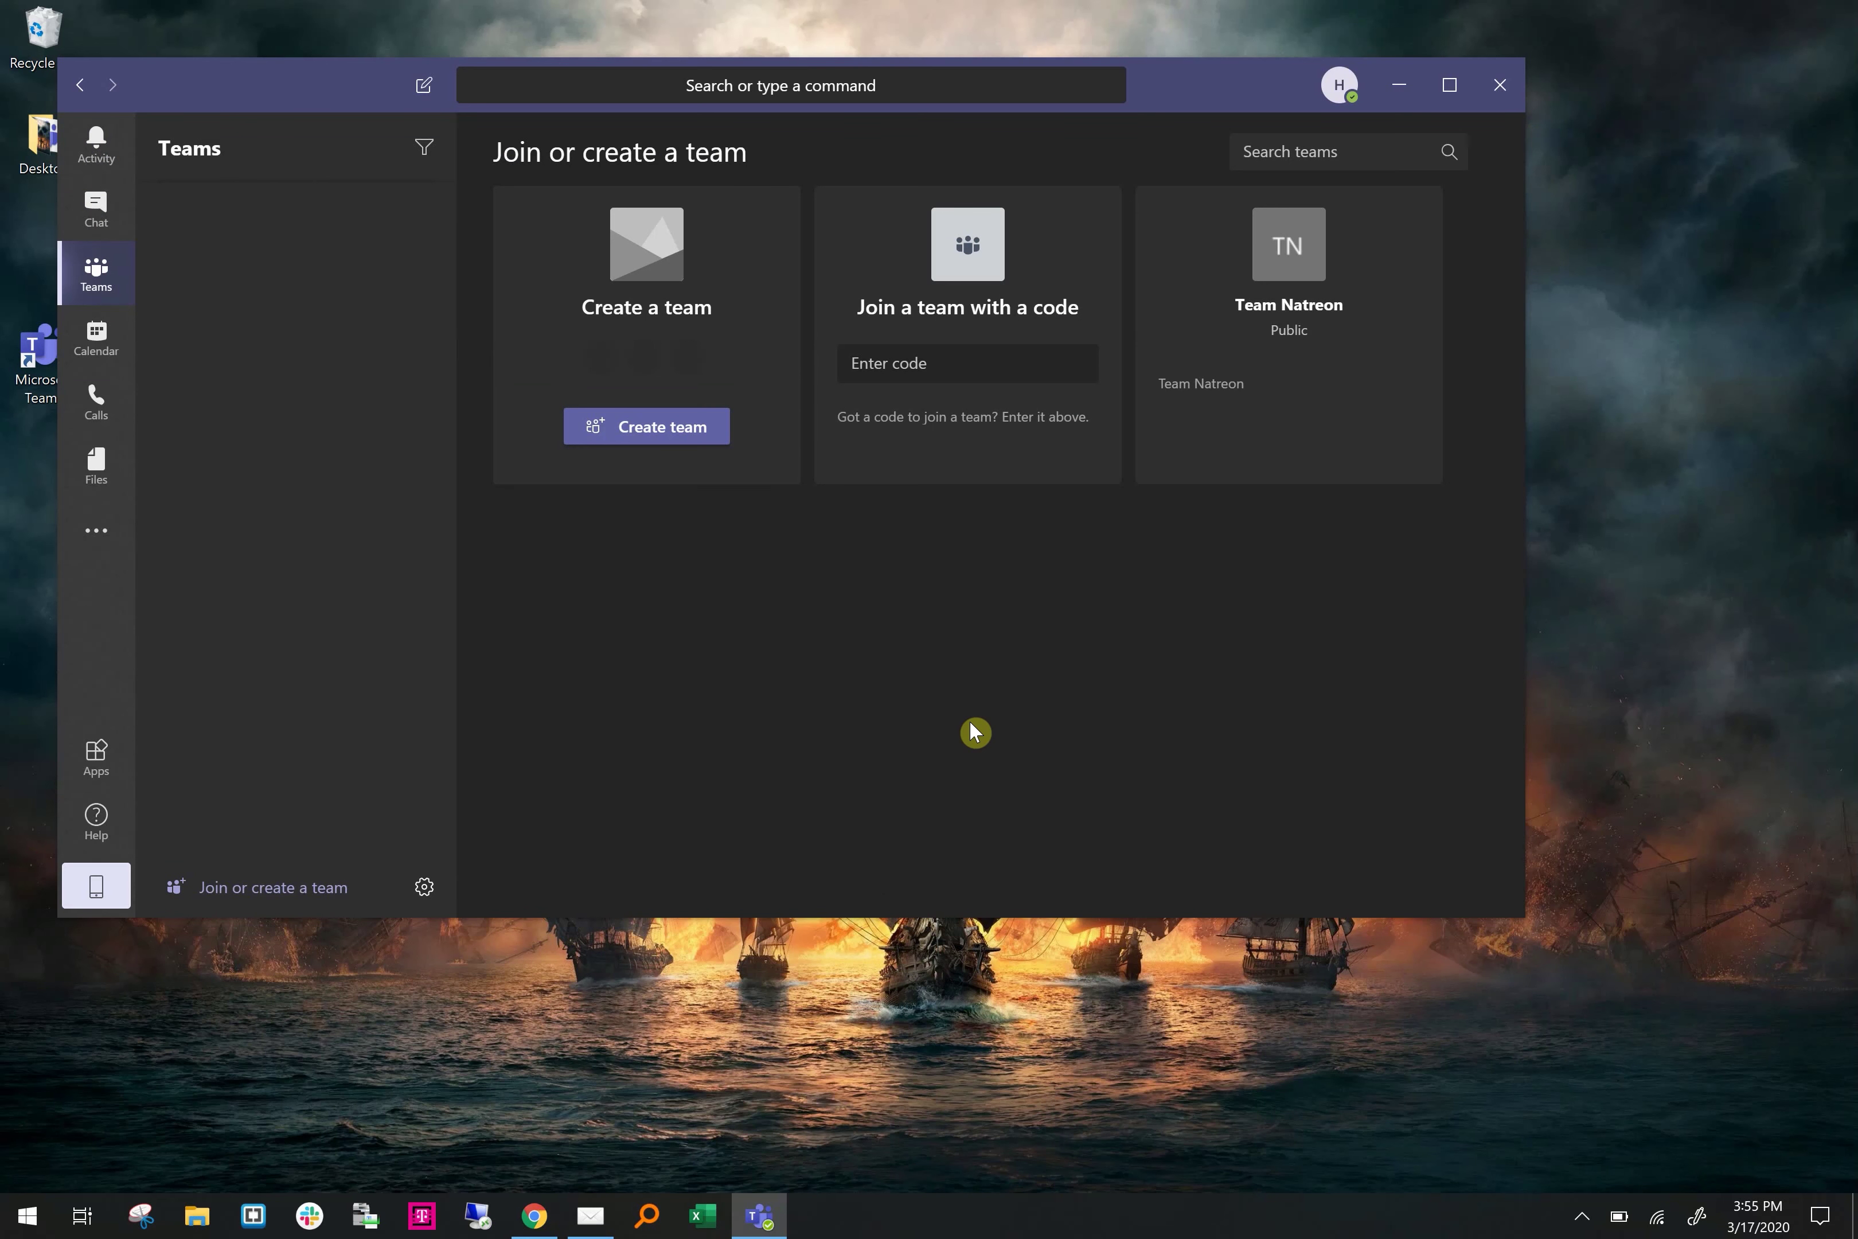
{"action": "left_click", "coordinate": [97, 339]}
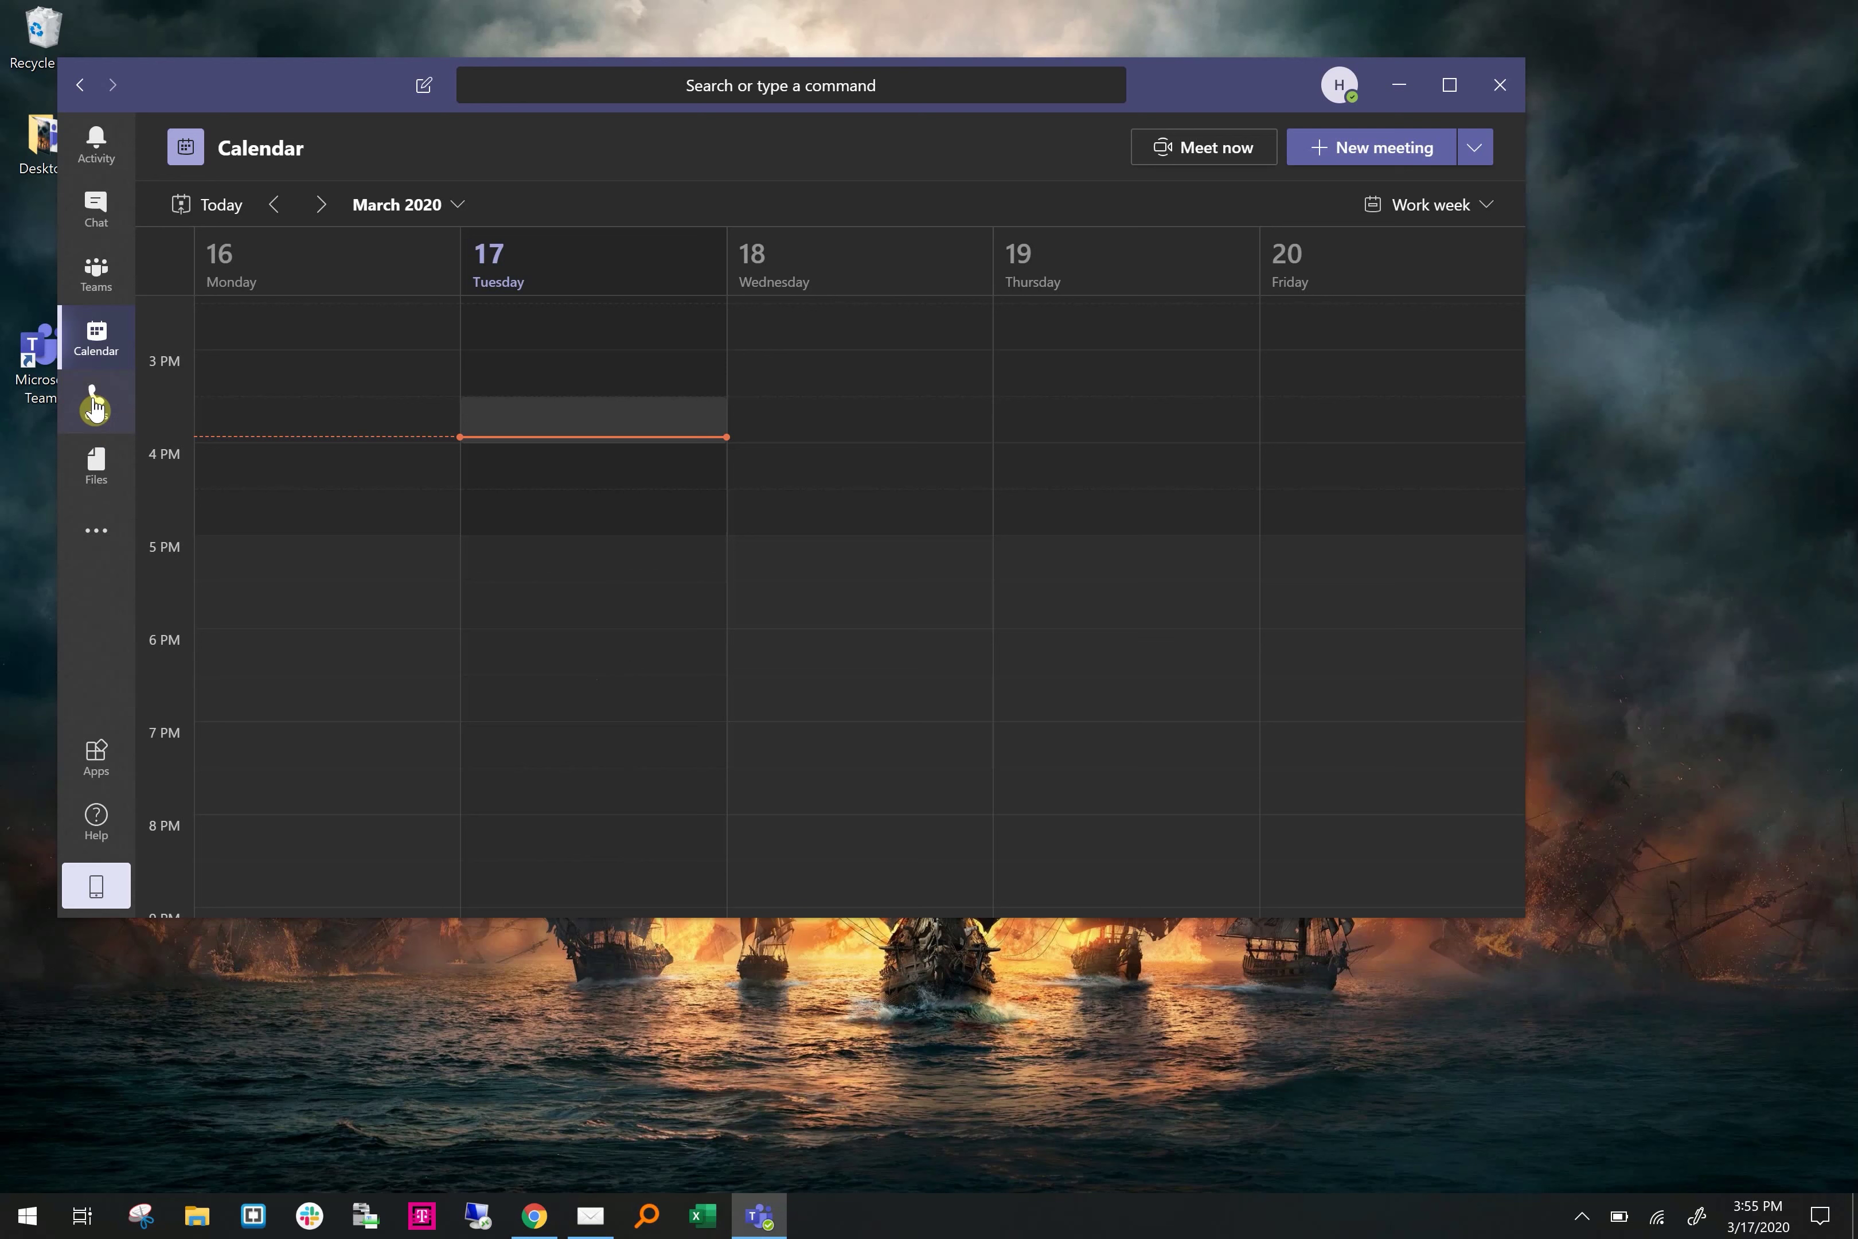
{"action": "left_click", "coordinate": [93, 406]}
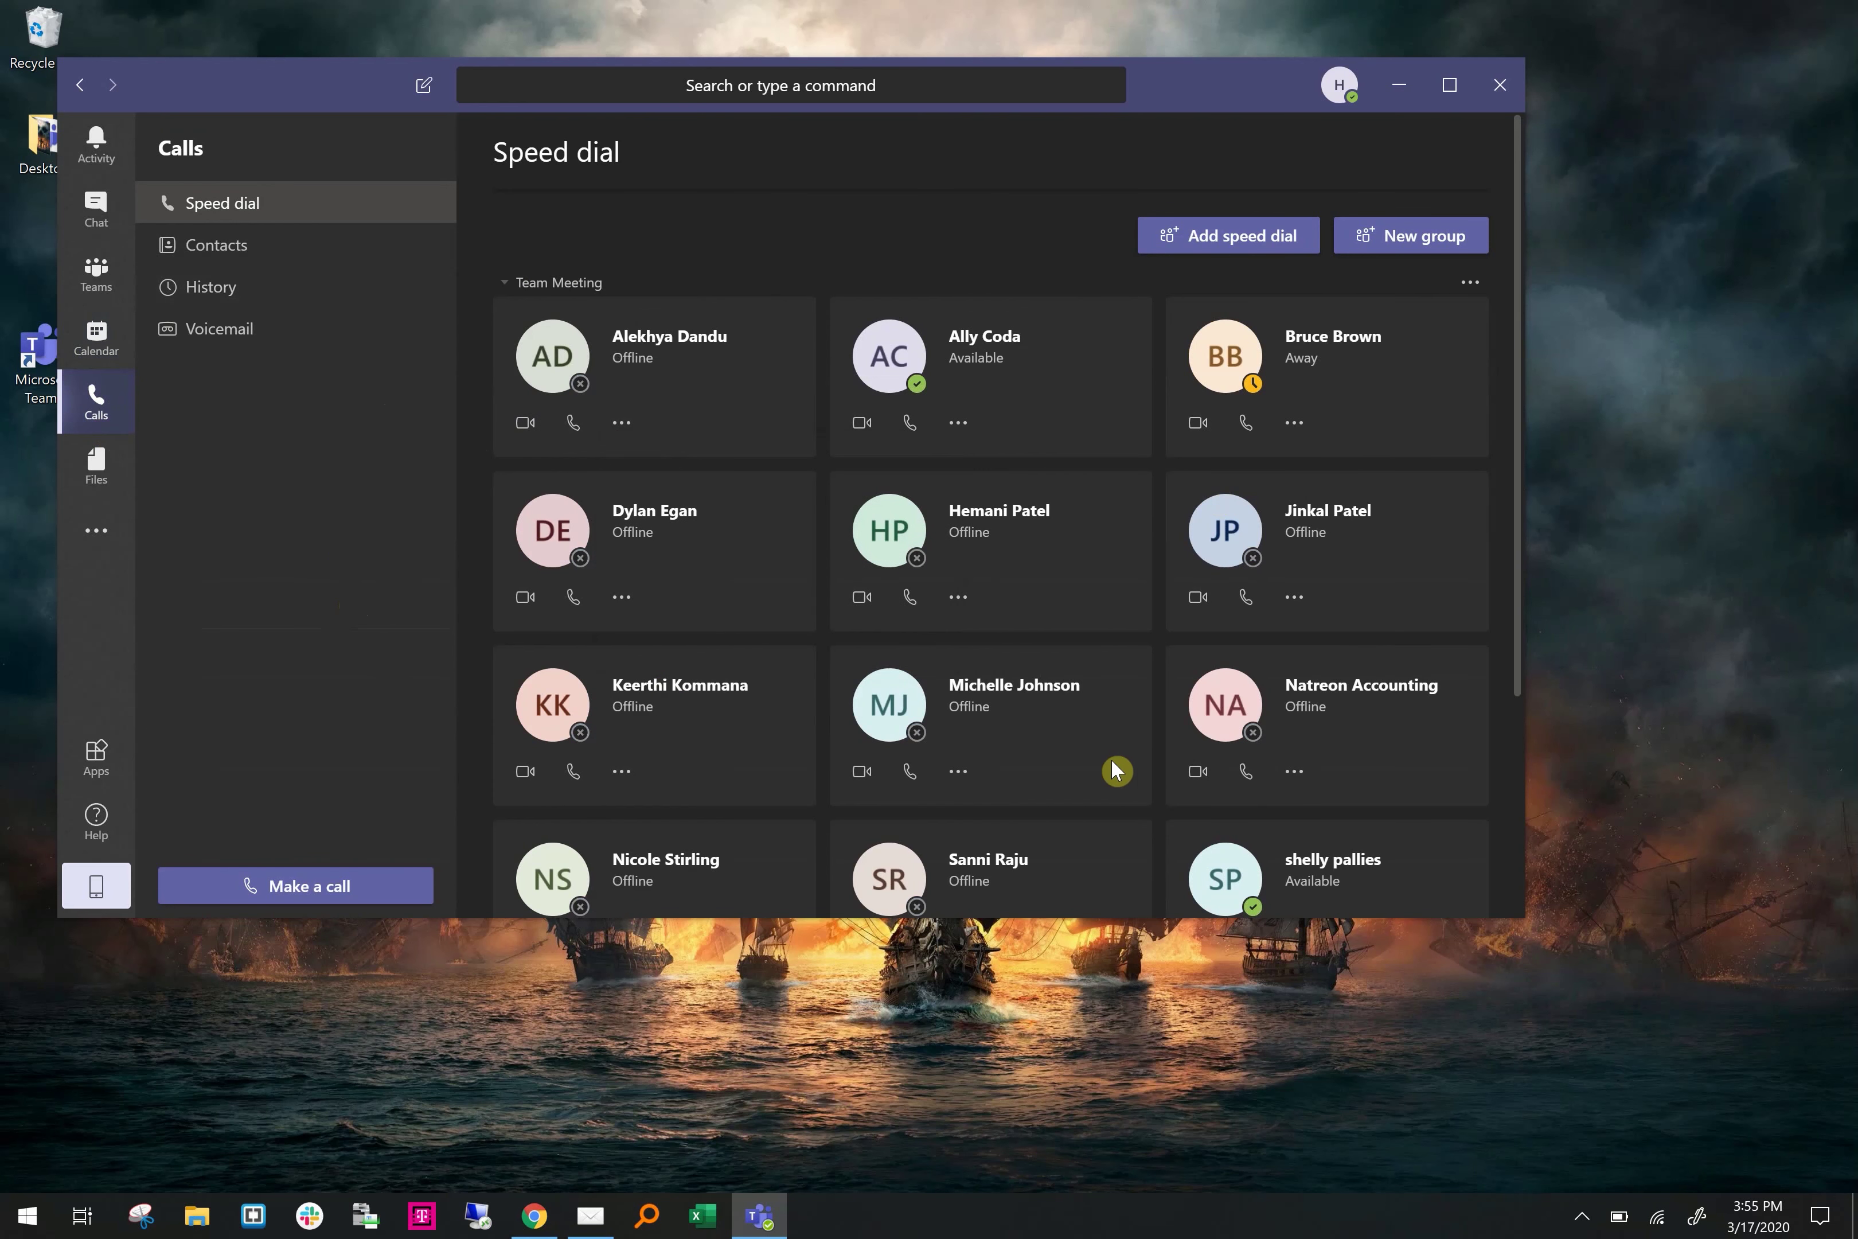
View the Files section, then go back through Teams to the Chat list
{"action": "left_click", "coordinate": [100, 463]}
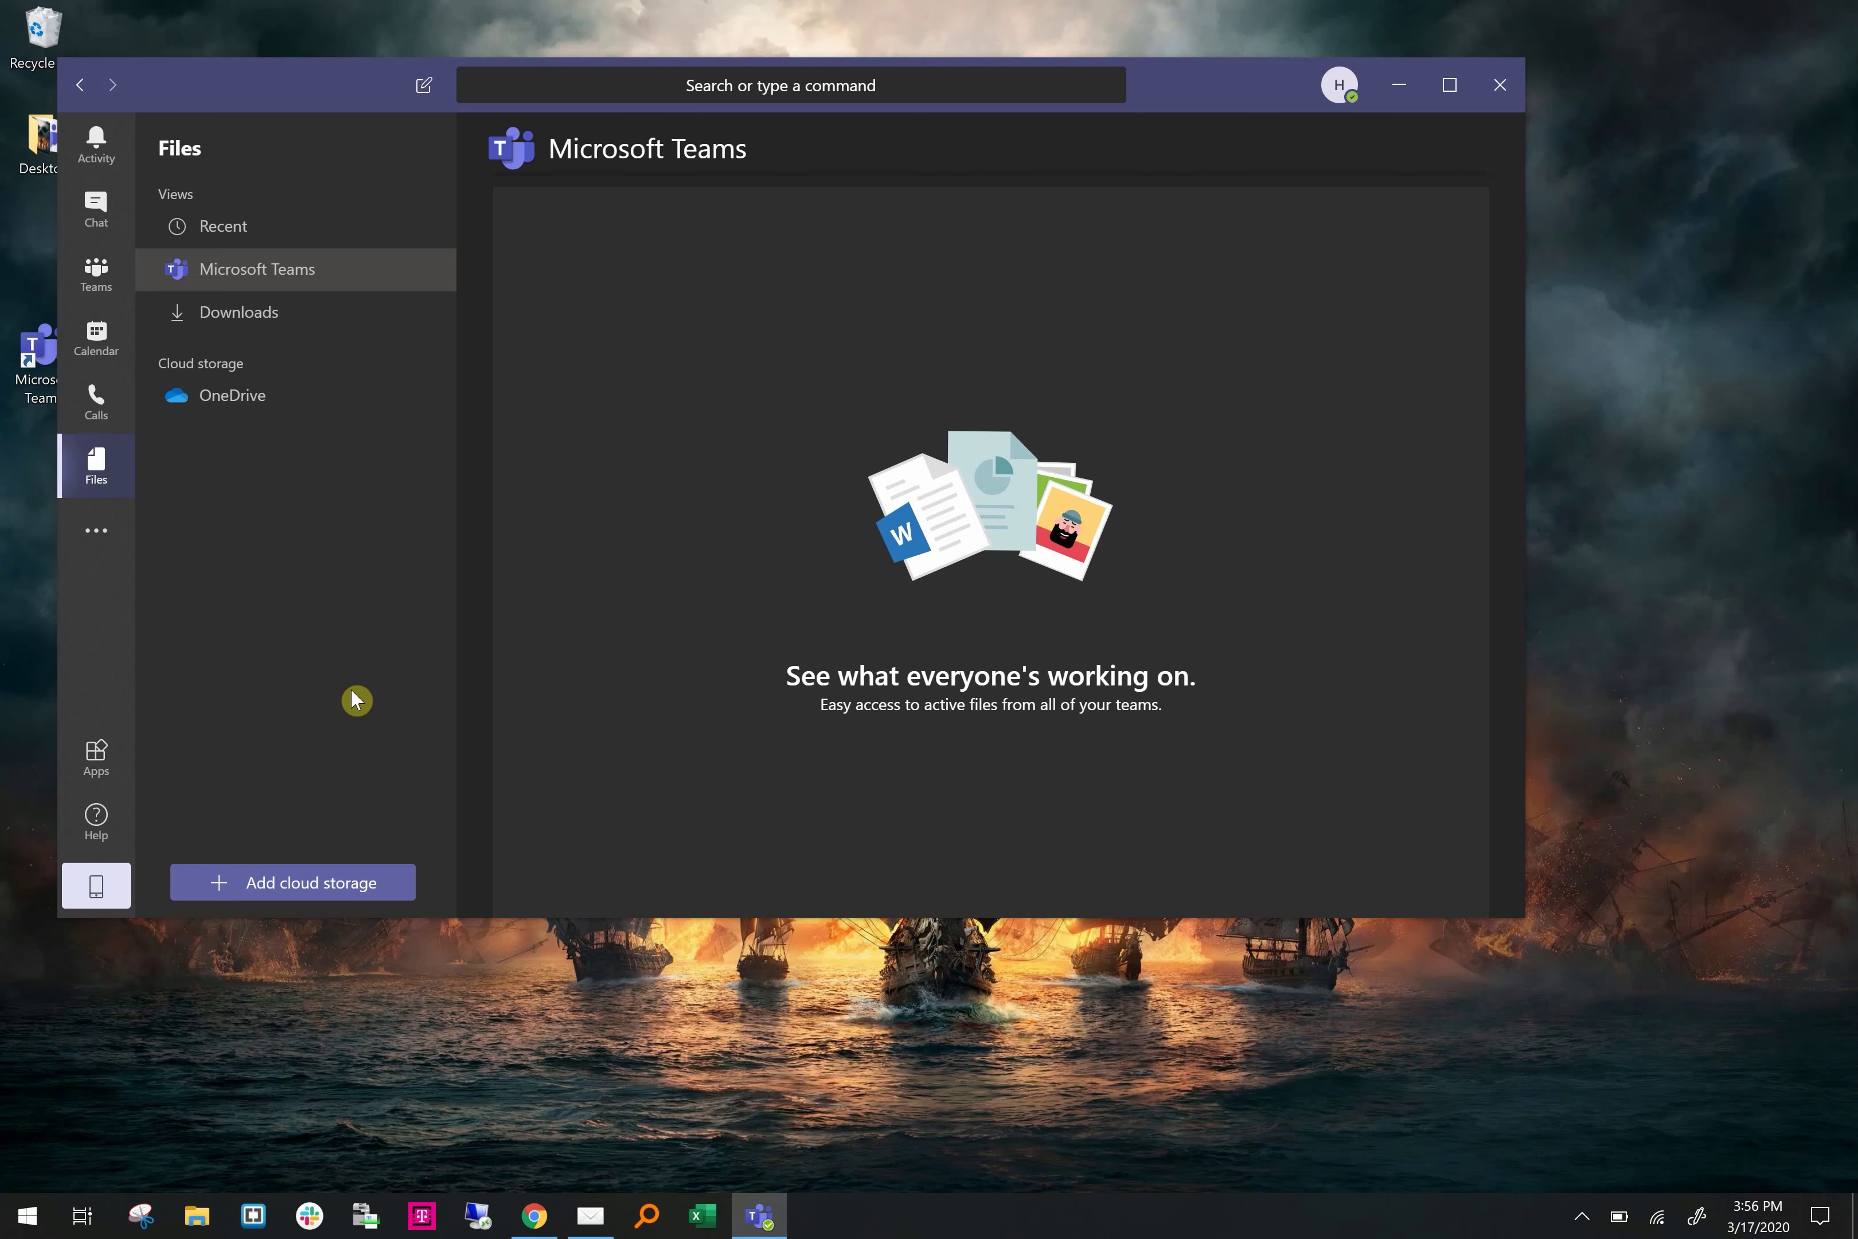
{"action": "left_click", "coordinate": [96, 273]}
{"action": "left_click", "coordinate": [95, 215]}
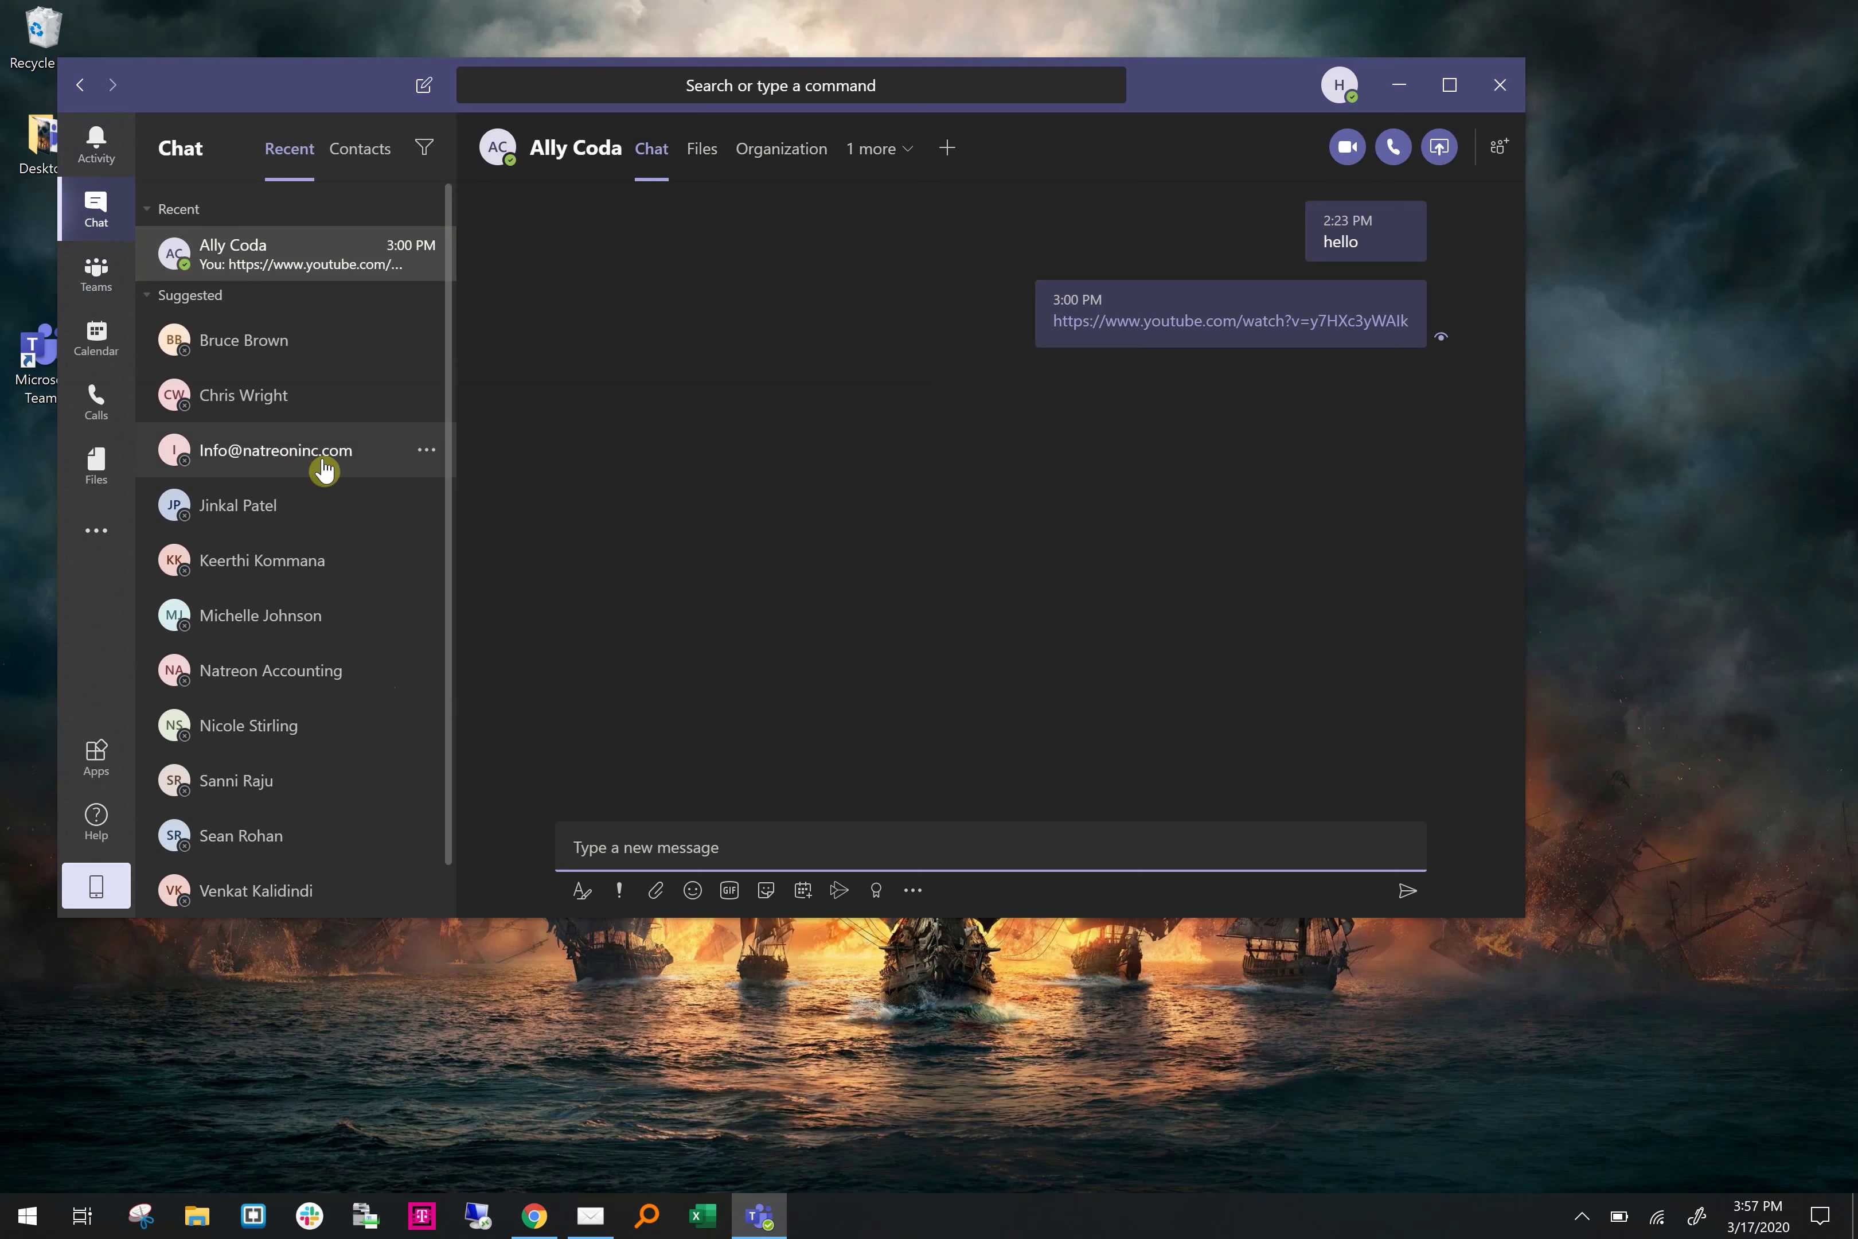
Open the recent chat containing the 'hello' and YouTube link messages
{"action": "left_click", "coordinate": [286, 346]}
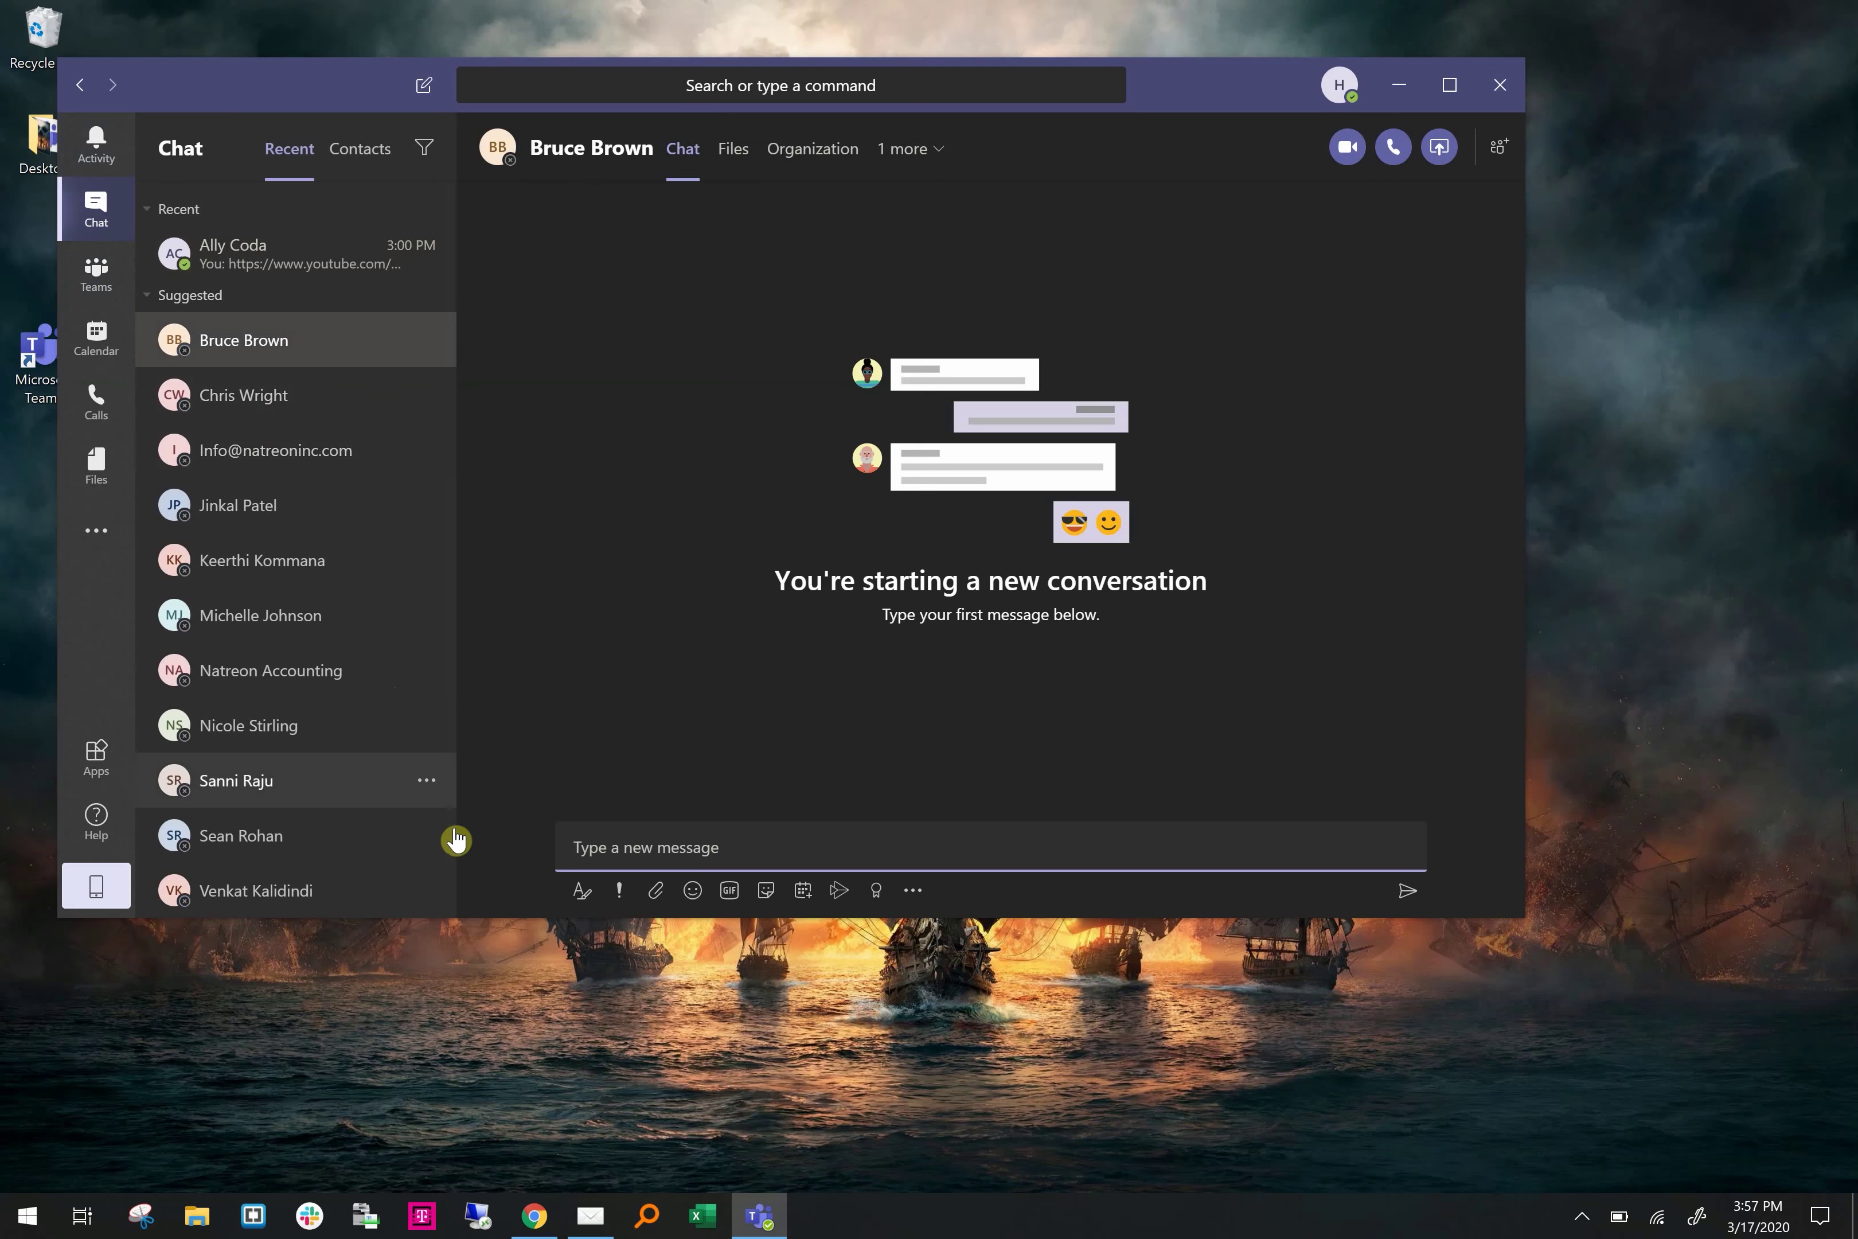
{"action": "scroll", "coordinate": [272, 731], "scroll_direction": "down", "scroll_amount": 1}
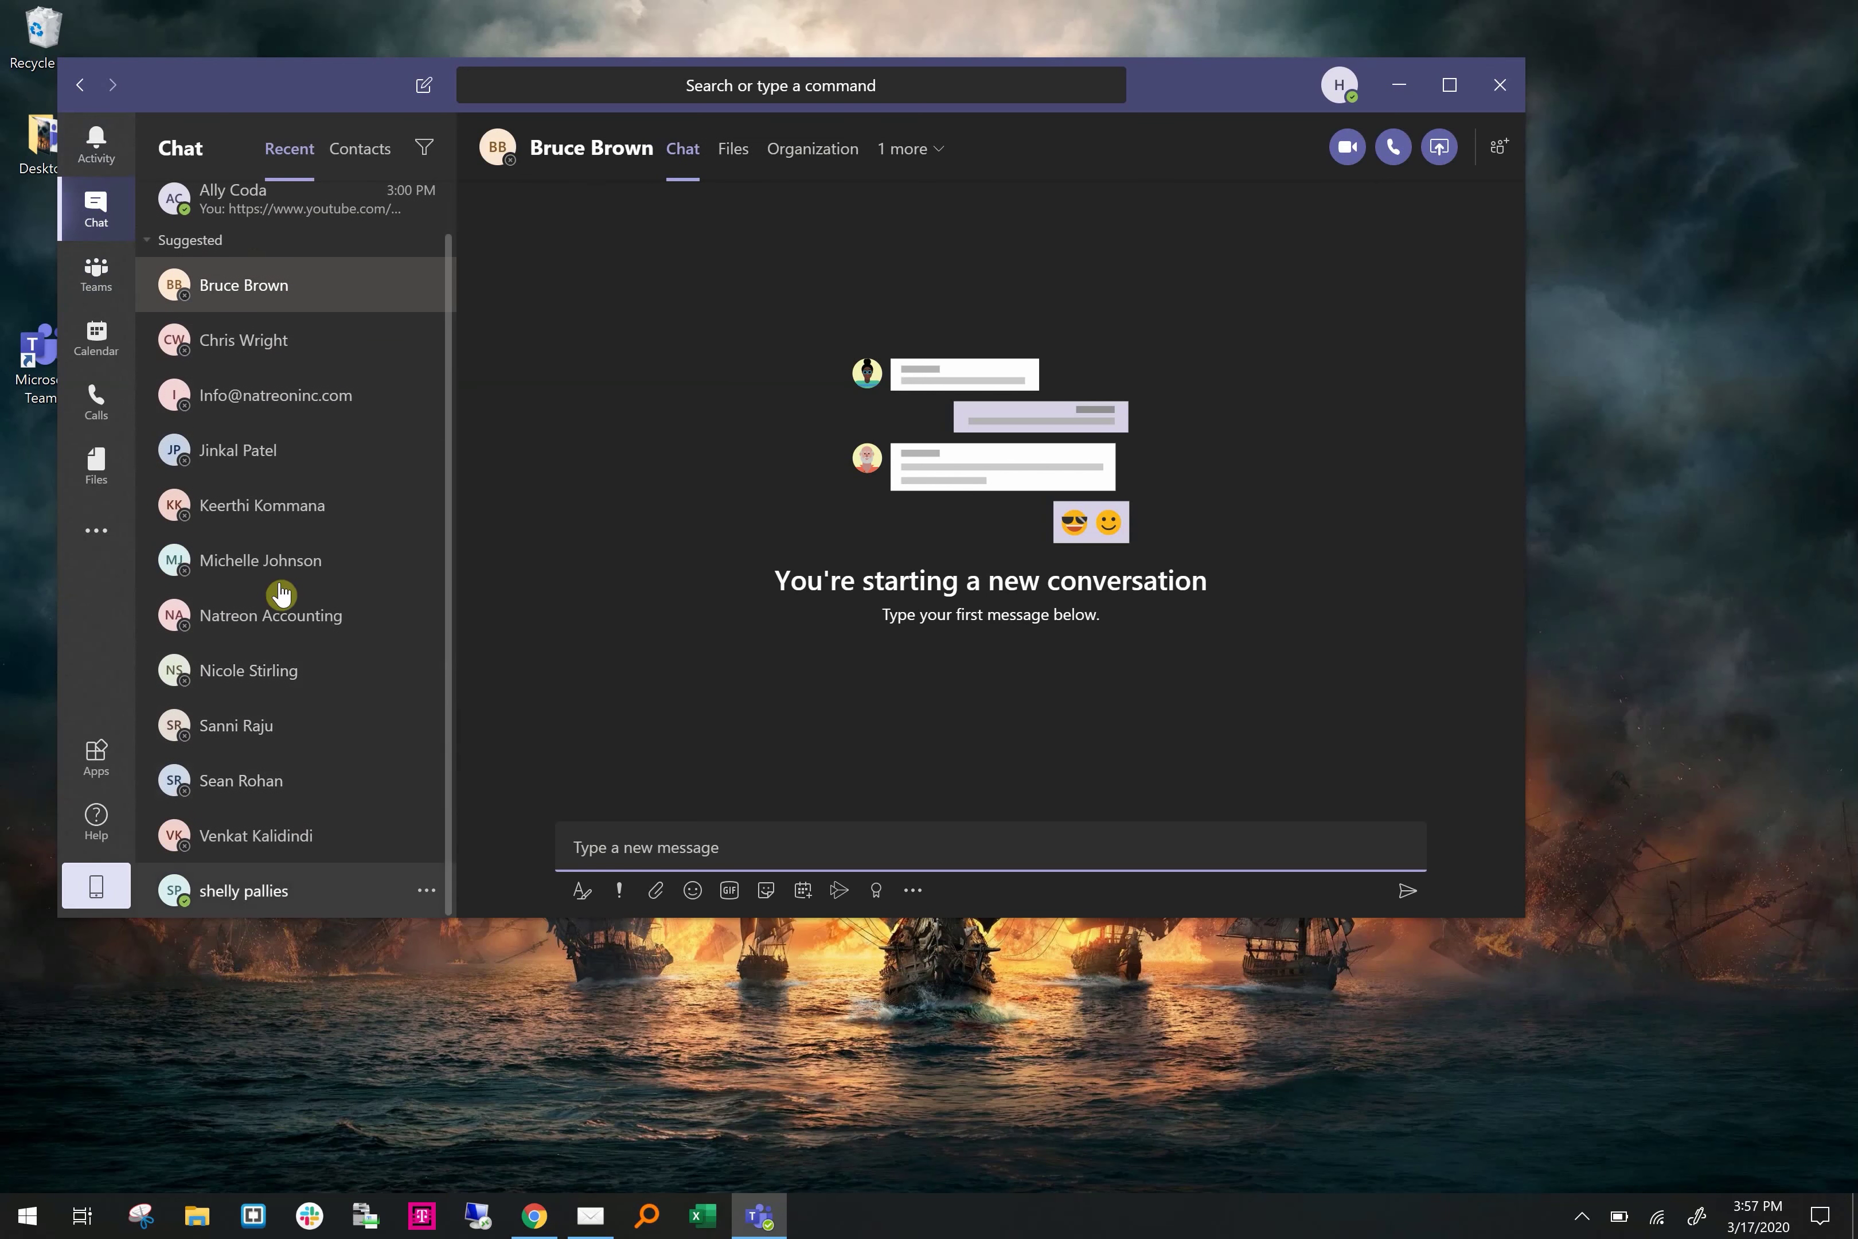
{"action": "scroll", "coordinate": [296, 447], "scroll_direction": "up", "scroll_amount": 1}
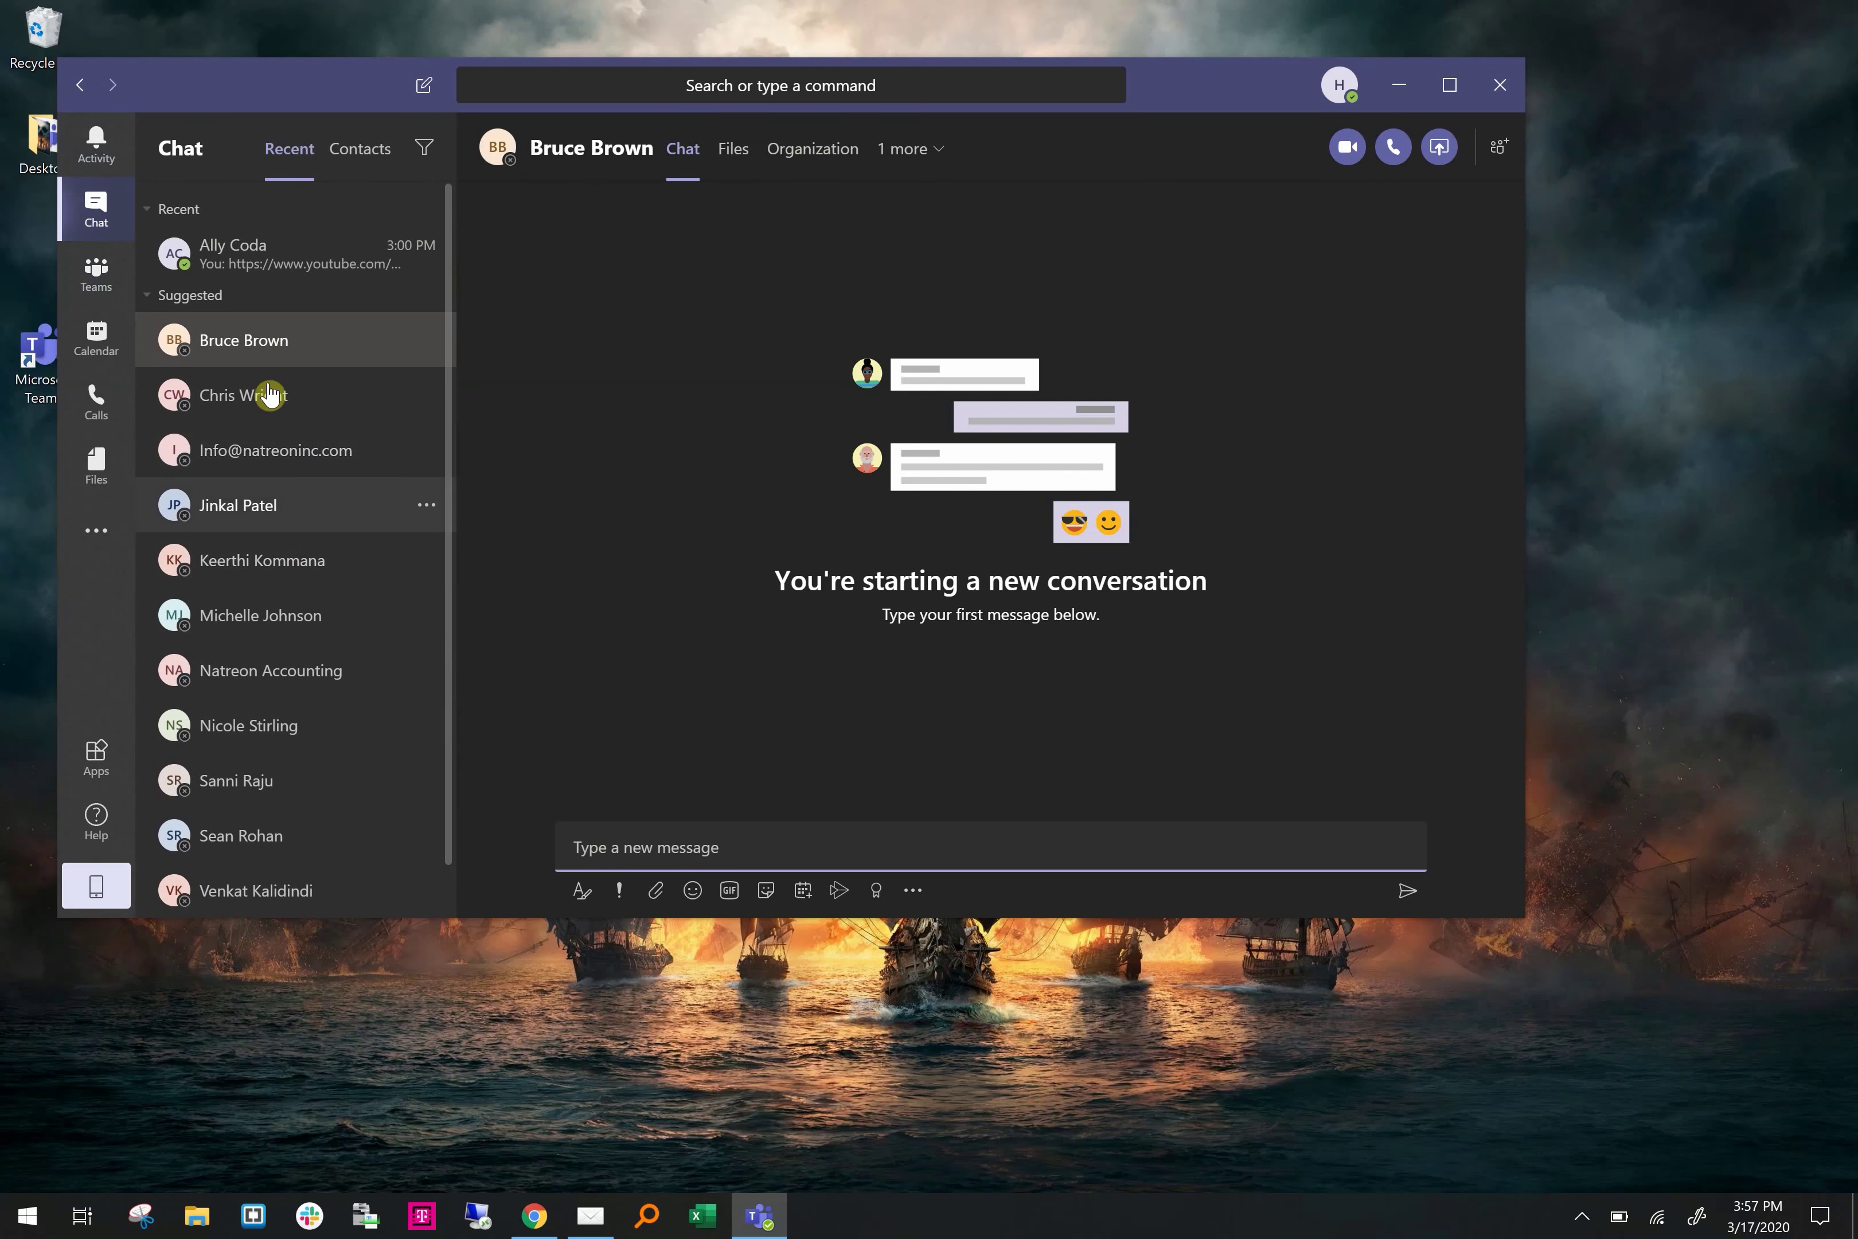
{"action": "left_click", "coordinate": [354, 258]}
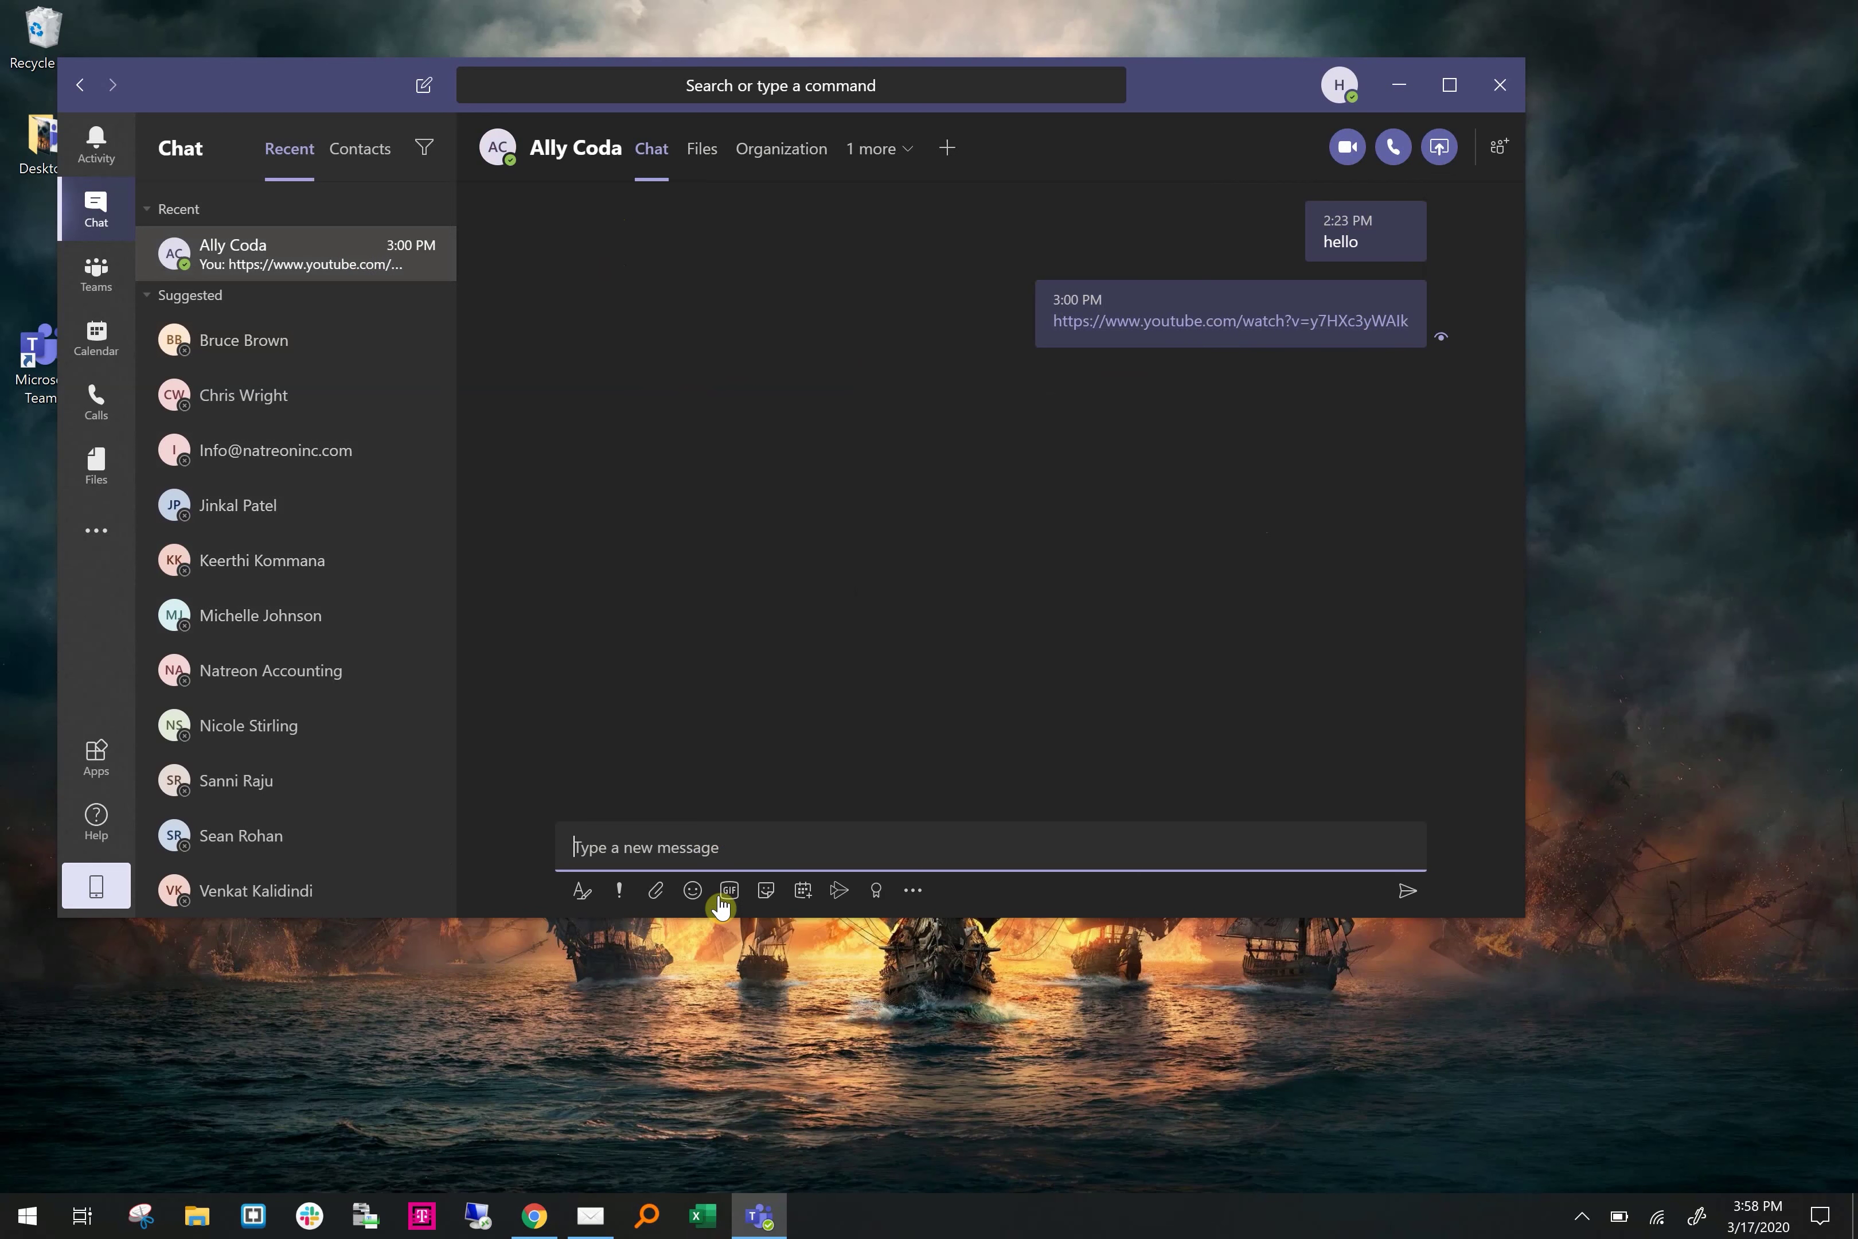
Look through the Attach, Emoji, GIF and Sticker pickers without sending anything
{"action": "left_click", "coordinate": [655, 892]}
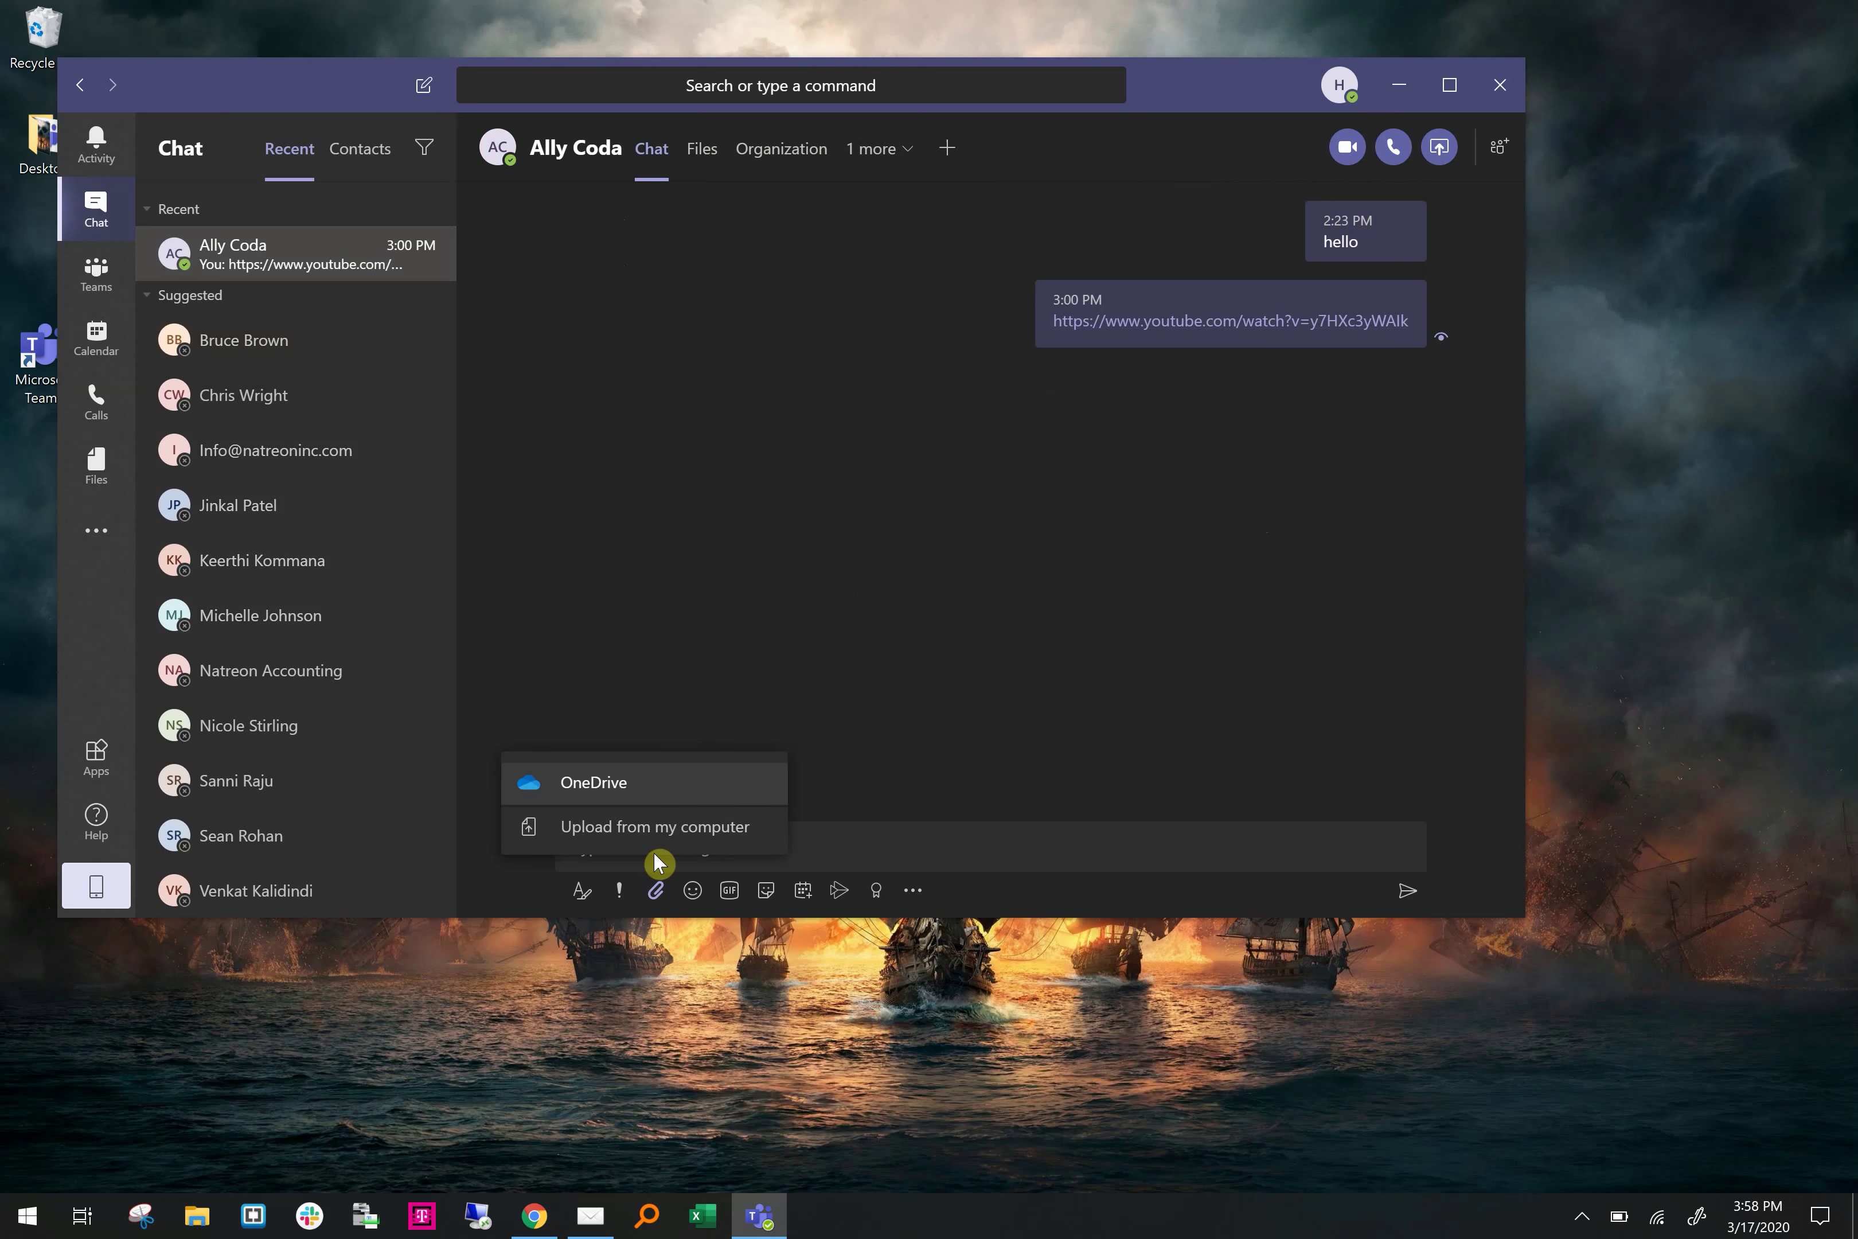
{"action": "left_click", "coordinate": [692, 889]}
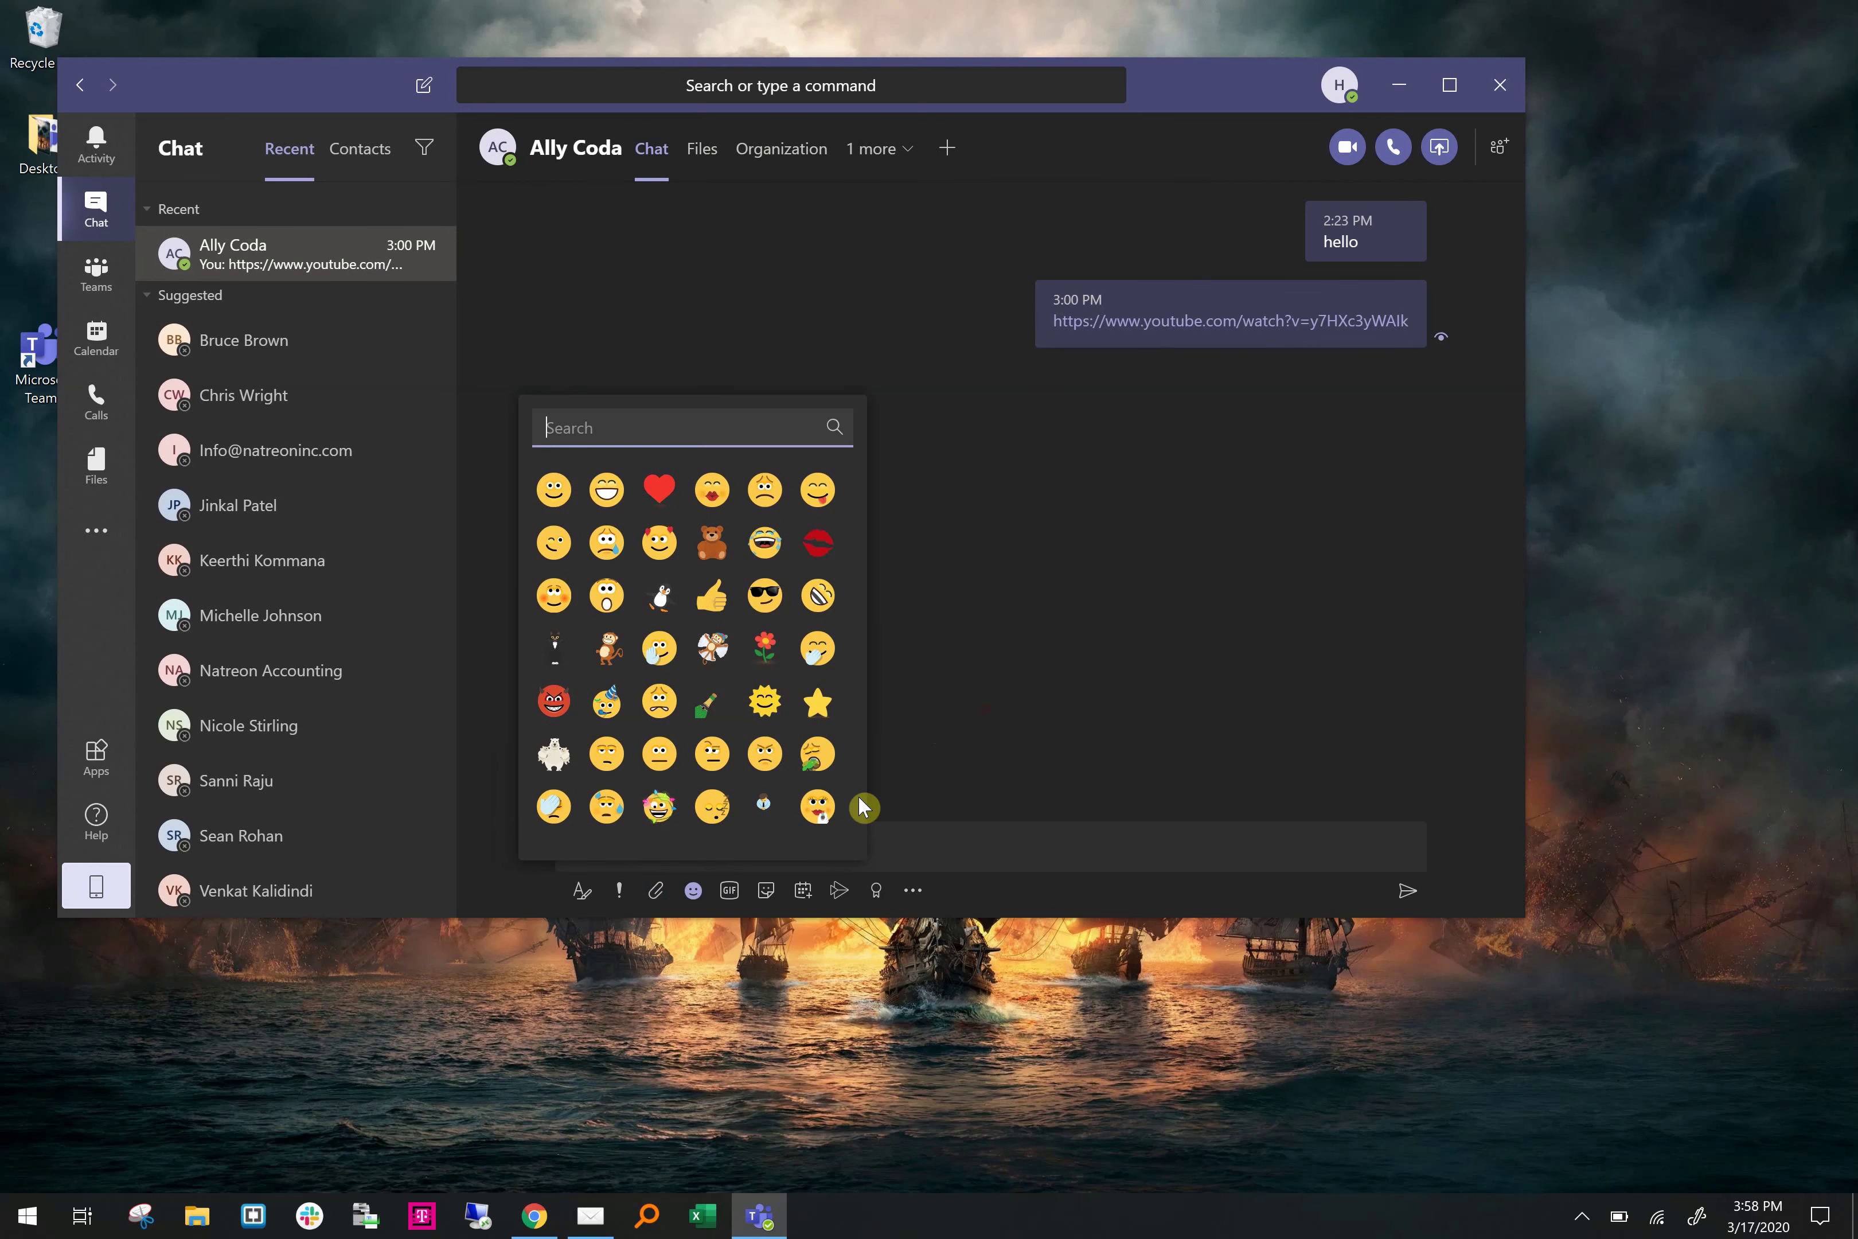
{"action": "left_click", "coordinate": [730, 892]}
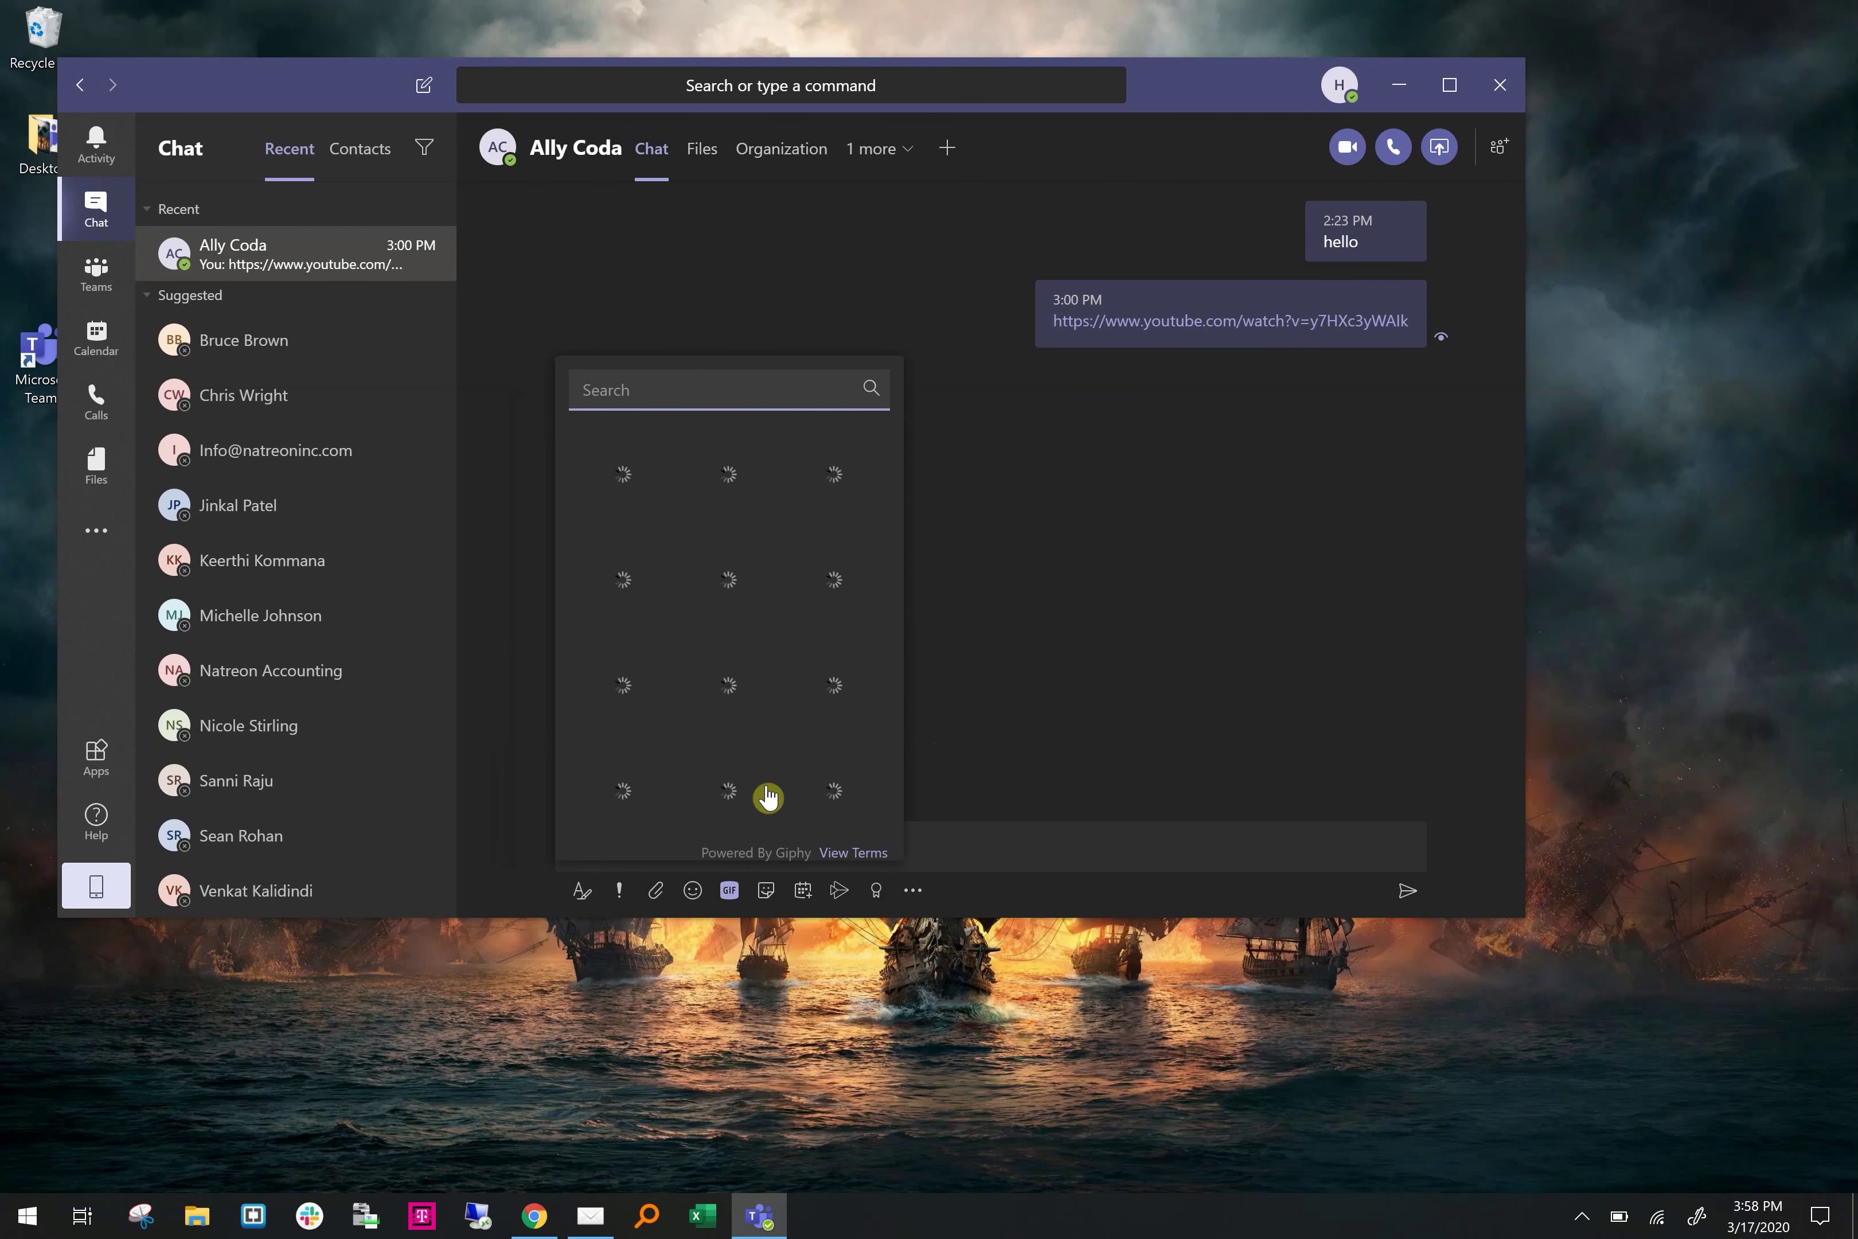
{"action": "left_click", "coordinate": [766, 889]}
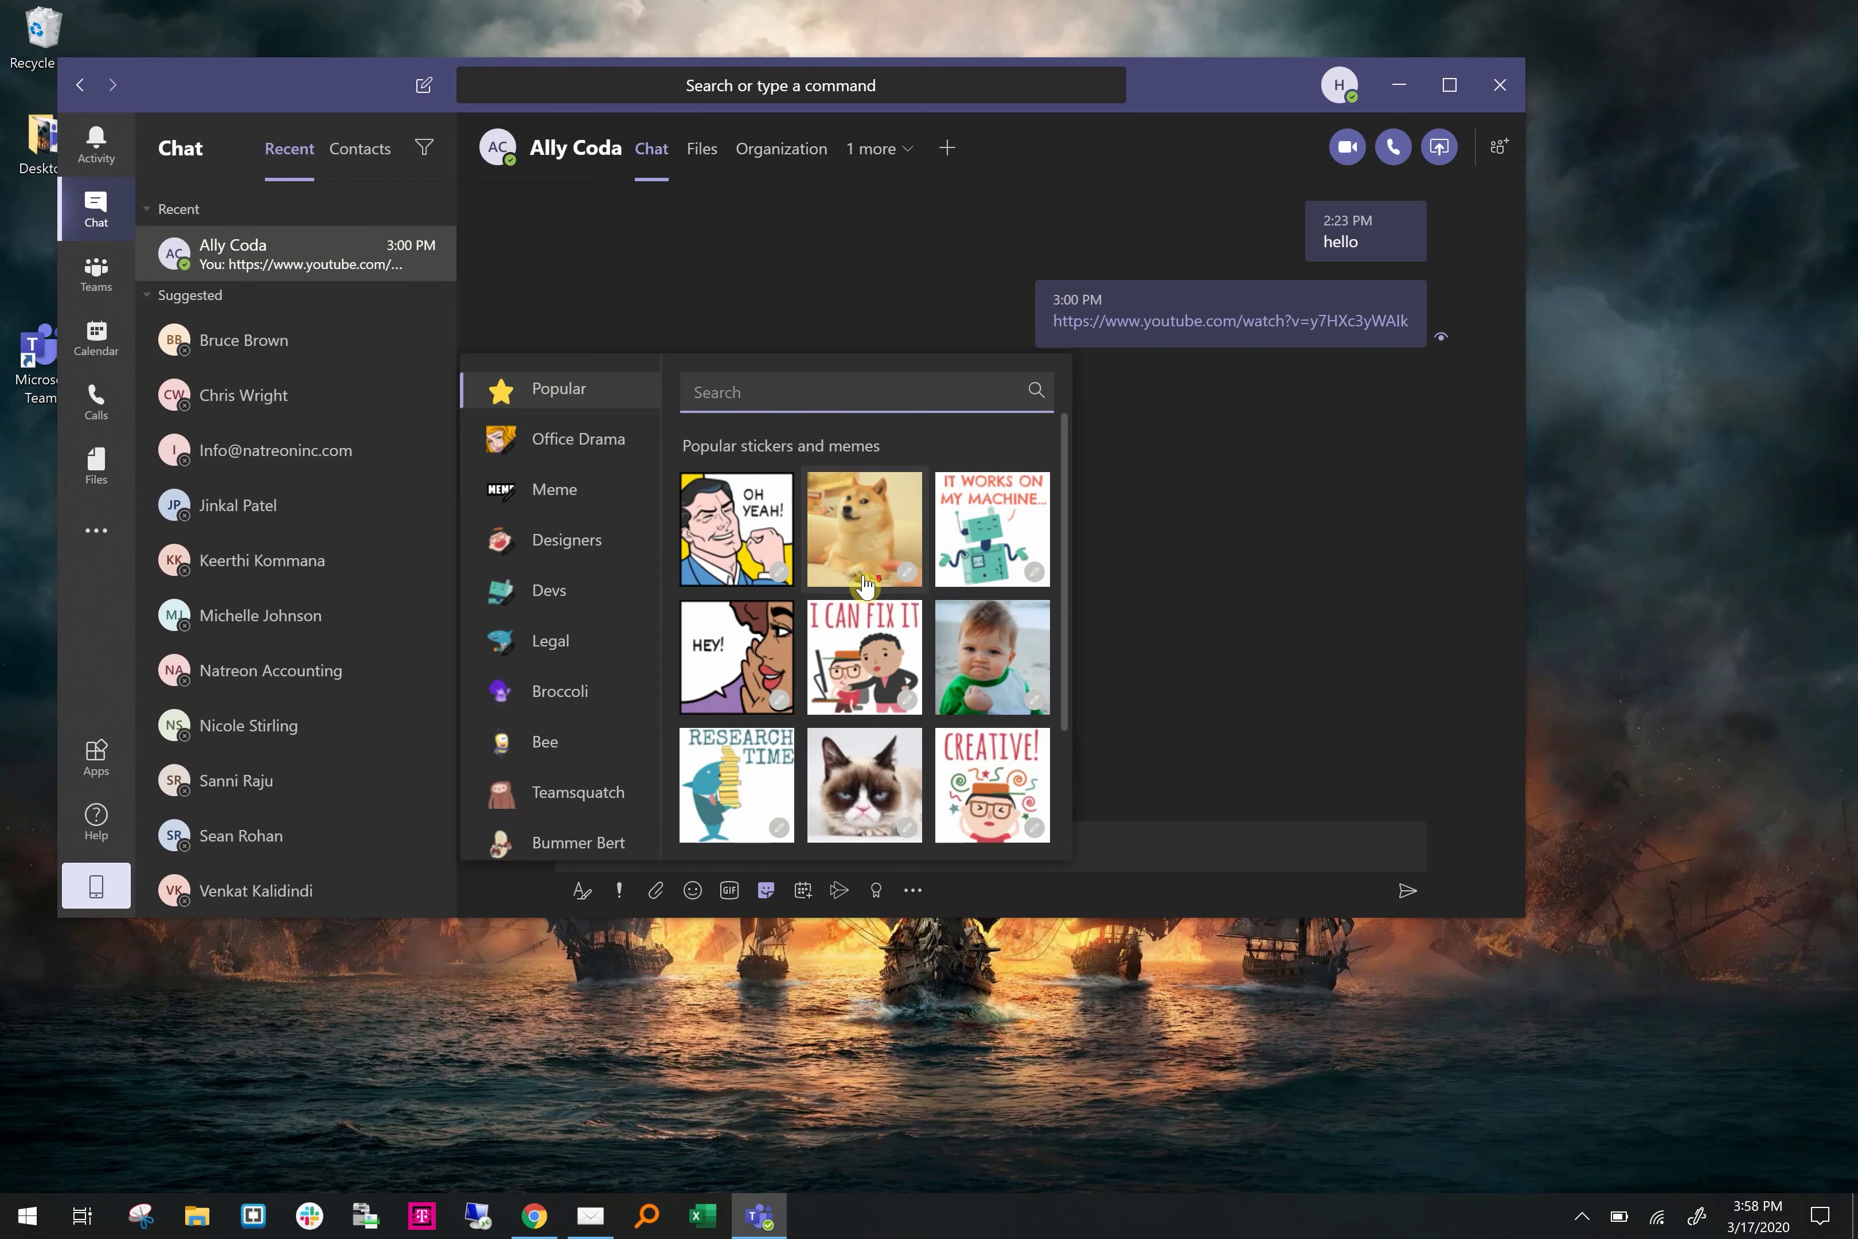
{"action": "scroll", "coordinate": [865, 585], "scroll_direction": "down", "scroll_amount": 2}
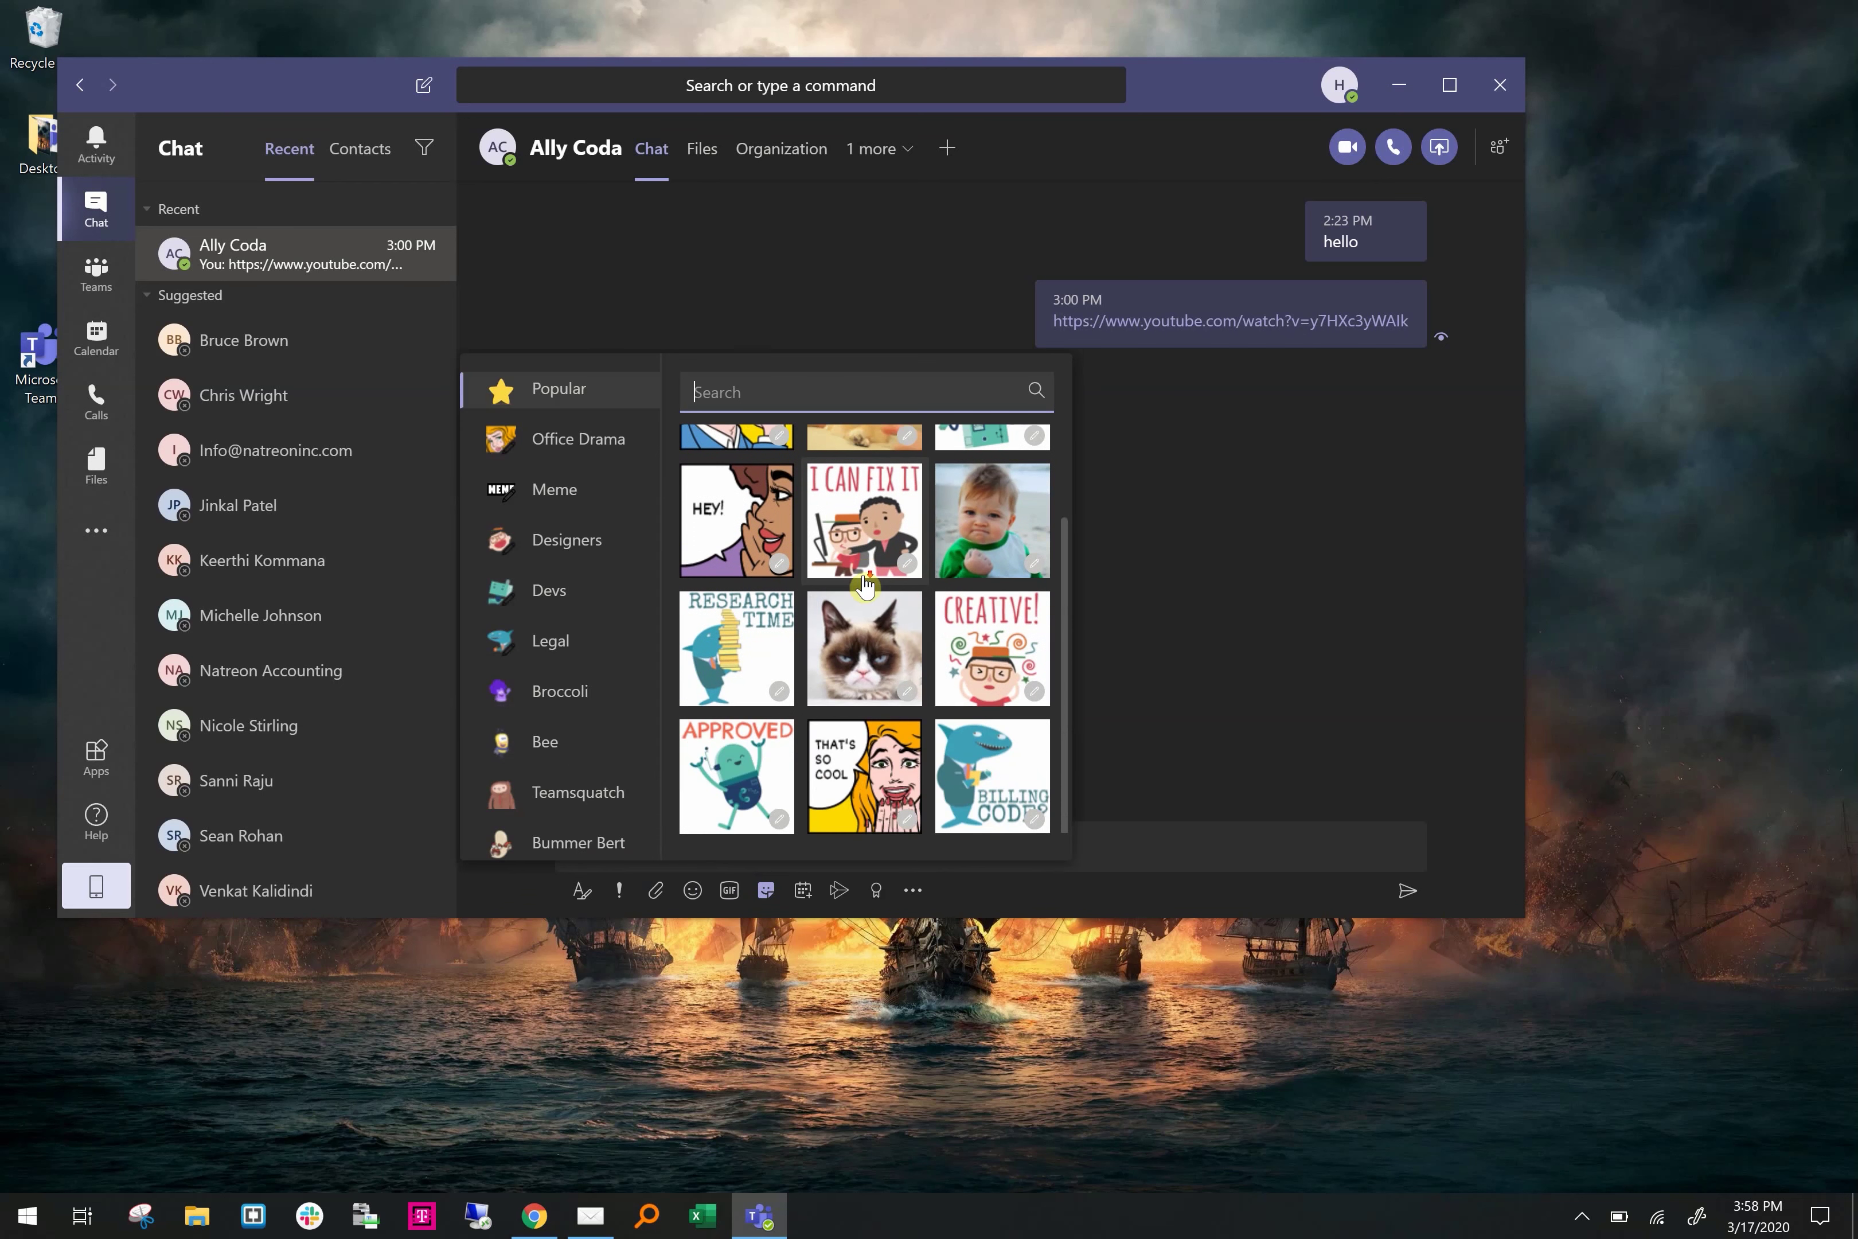
{"action": "left_click", "coordinate": [802, 892]}
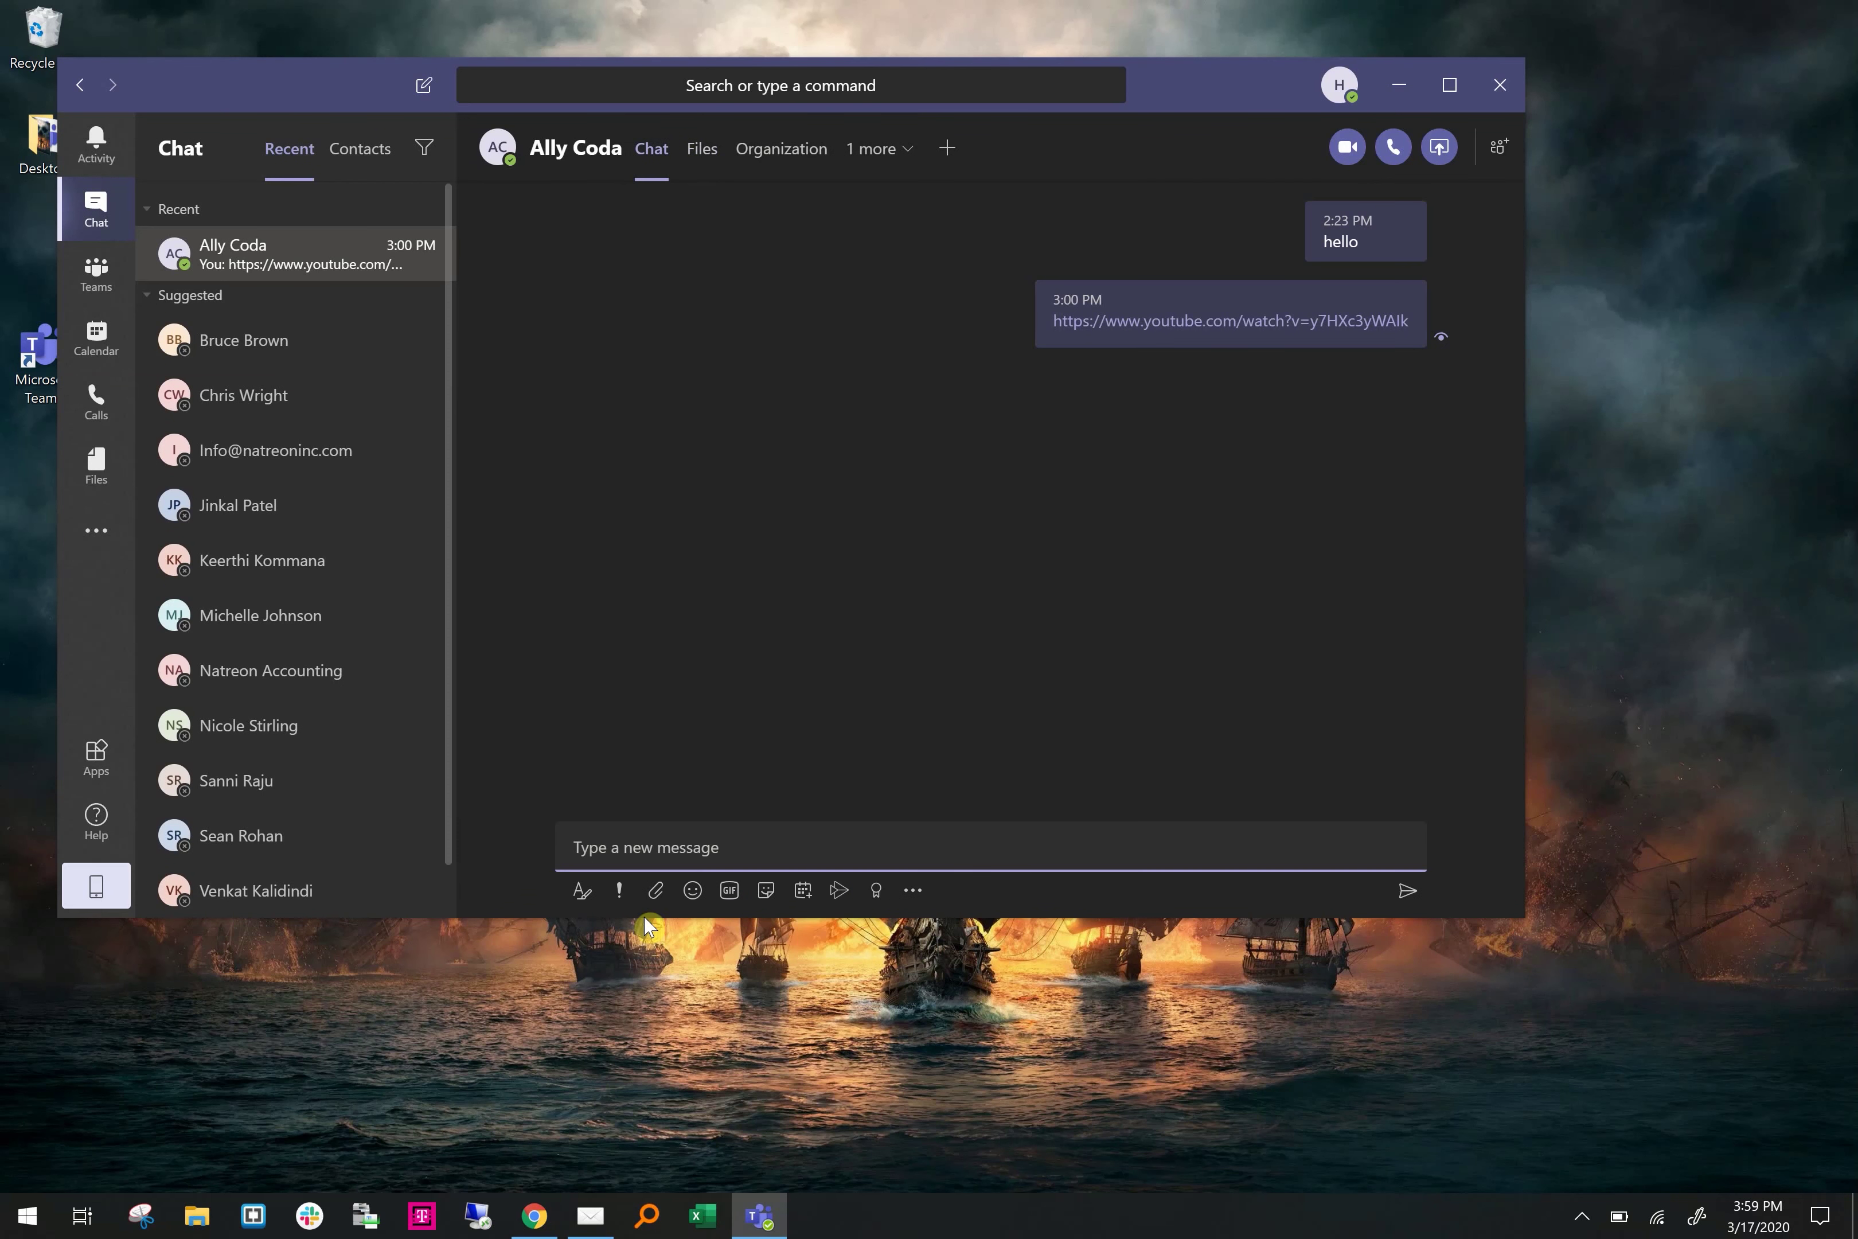
Upload Sensoril-insider-half-page-Updated Ad.pdf from Downloads into the chat and check the Files tab
{"action": "left_click", "coordinate": [667, 901]}
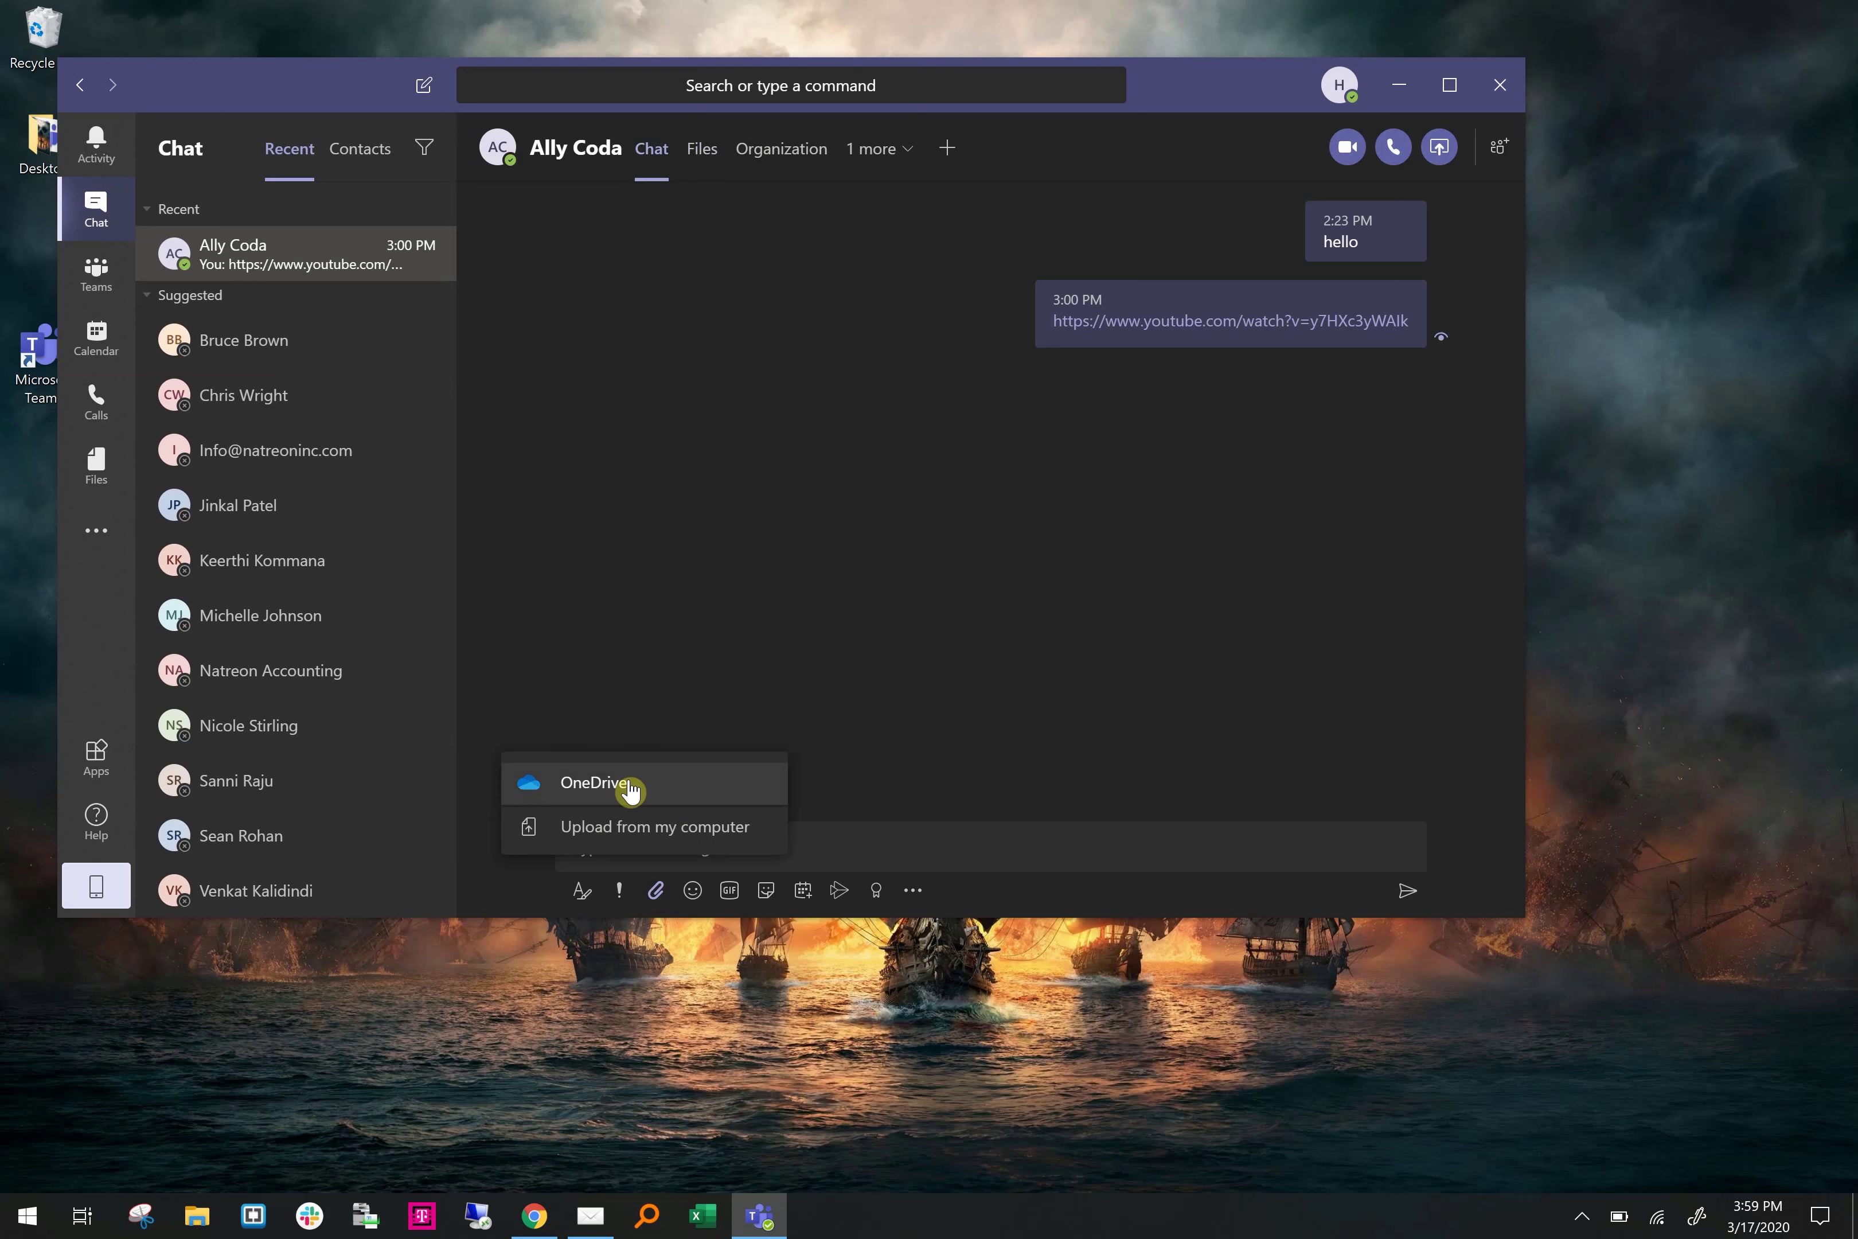
{"action": "left_click", "coordinate": [615, 841]}
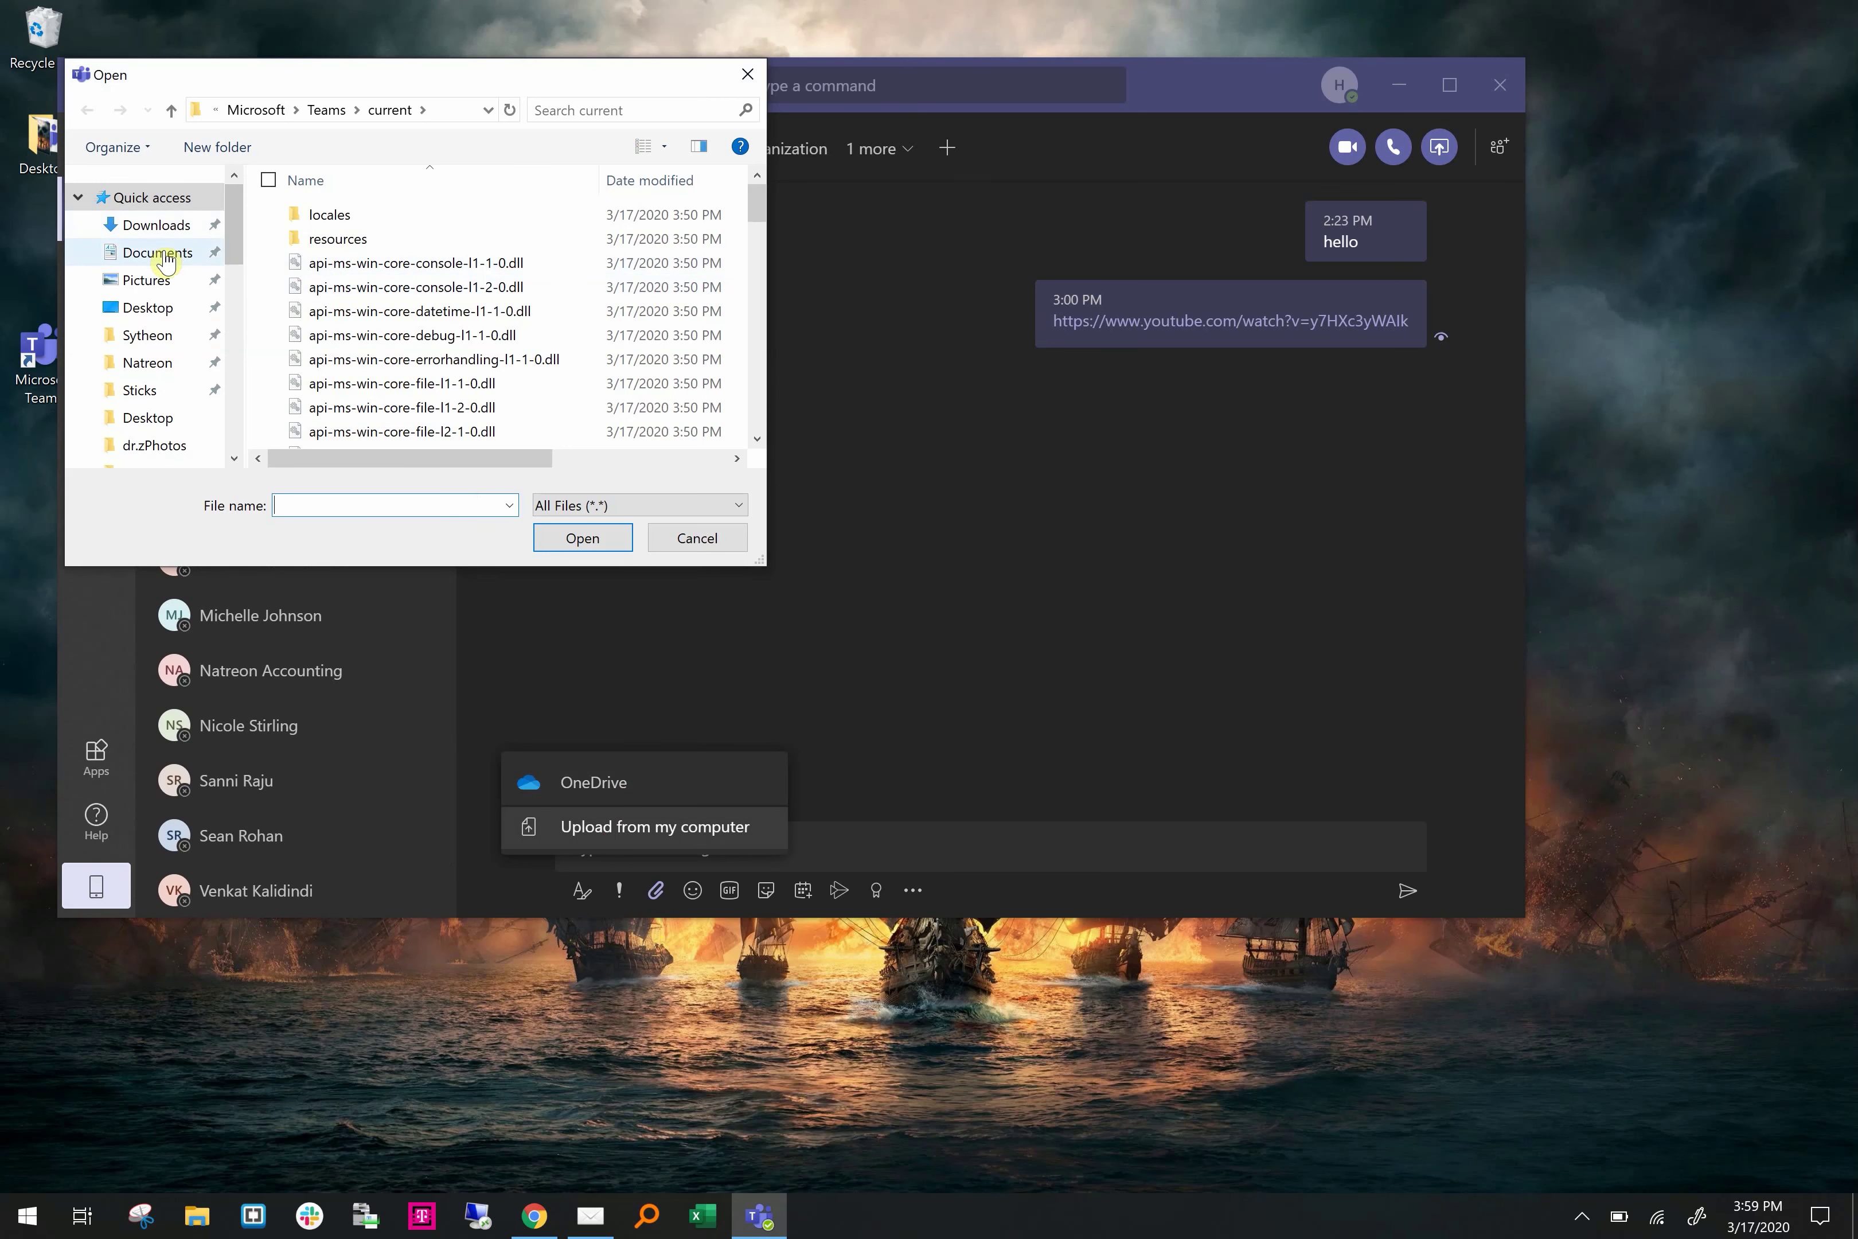
{"action": "left_click", "coordinate": [163, 257]}
{"action": "left_click", "coordinate": [156, 225]}
{"action": "left_click", "coordinate": [416, 237]}
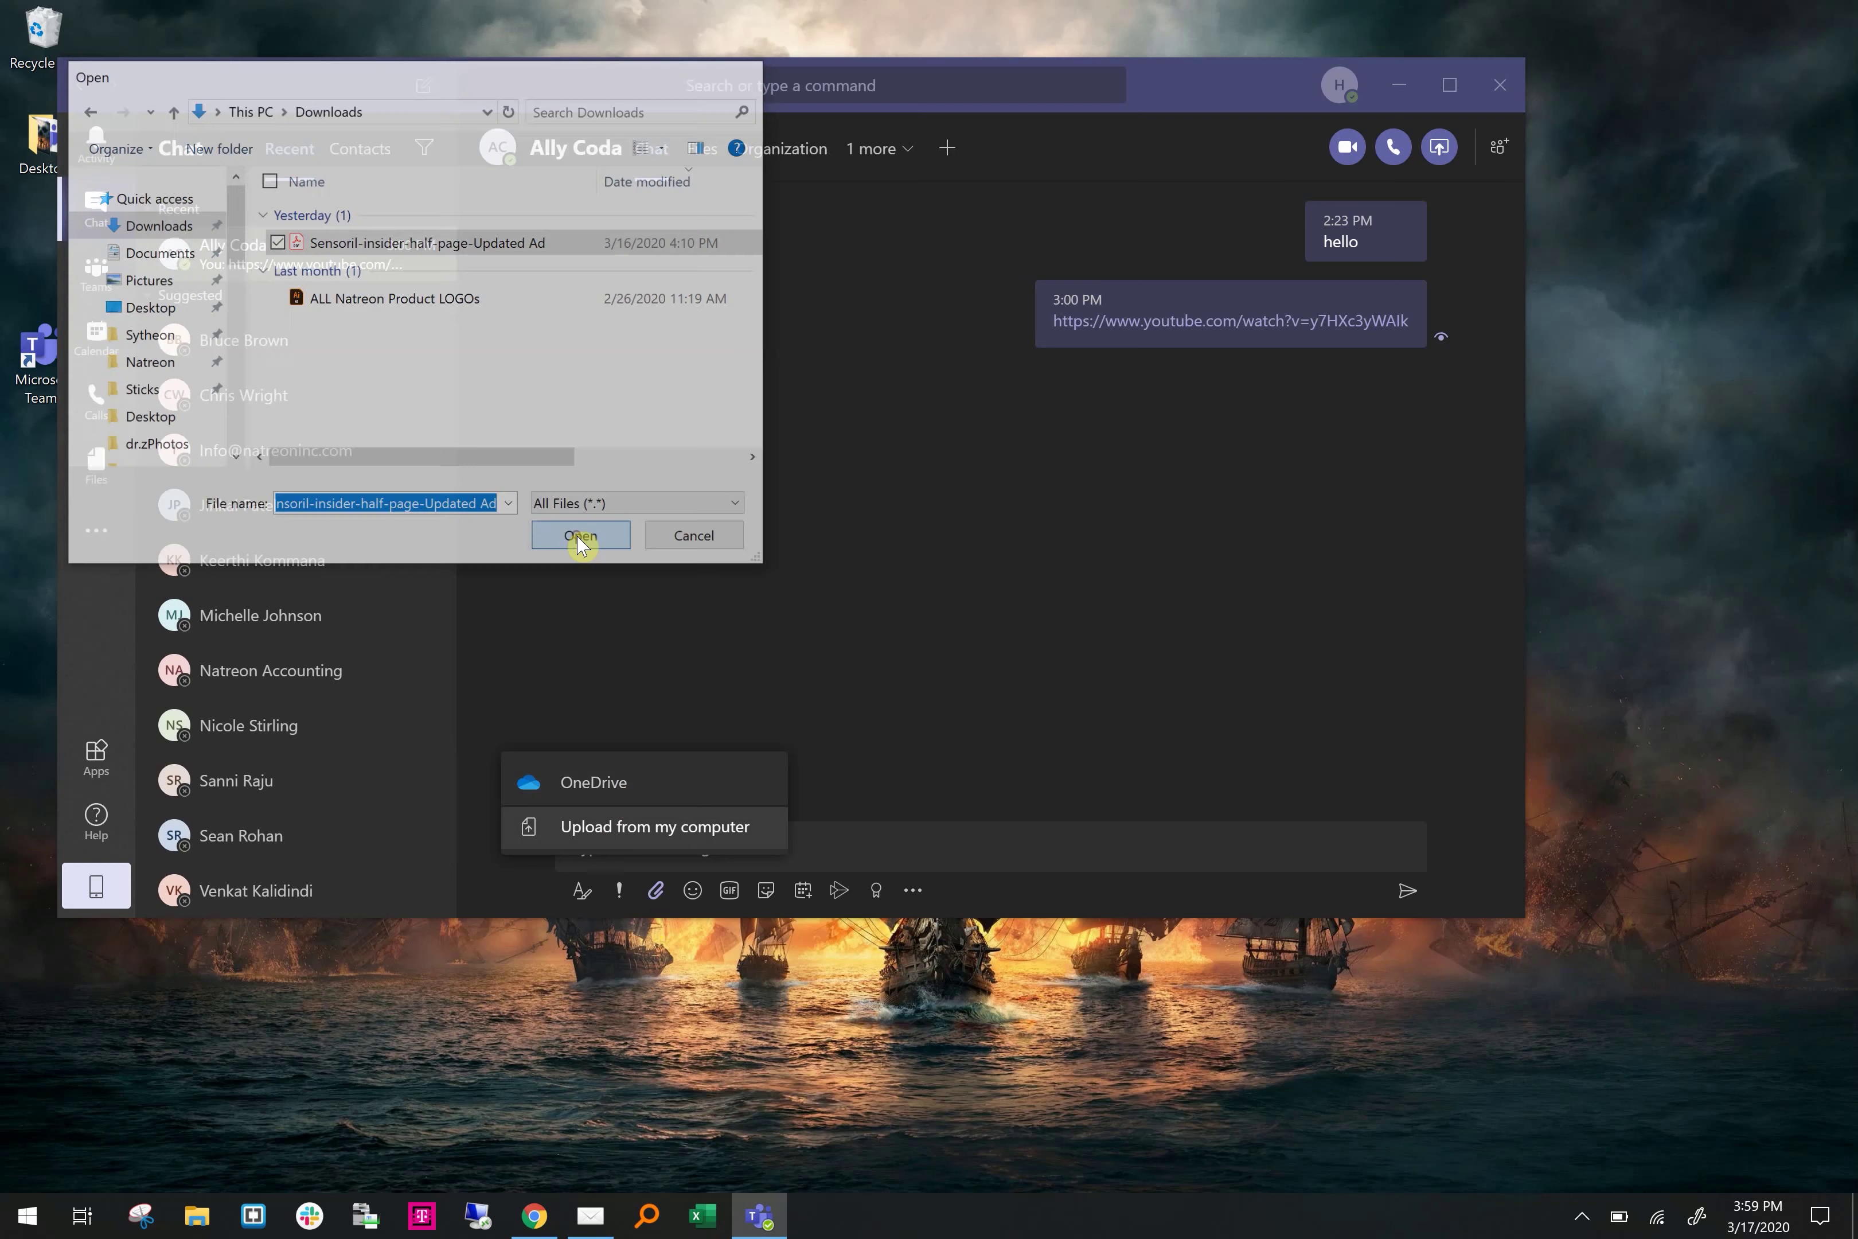
{"action": "left_click", "coordinate": [582, 538]}
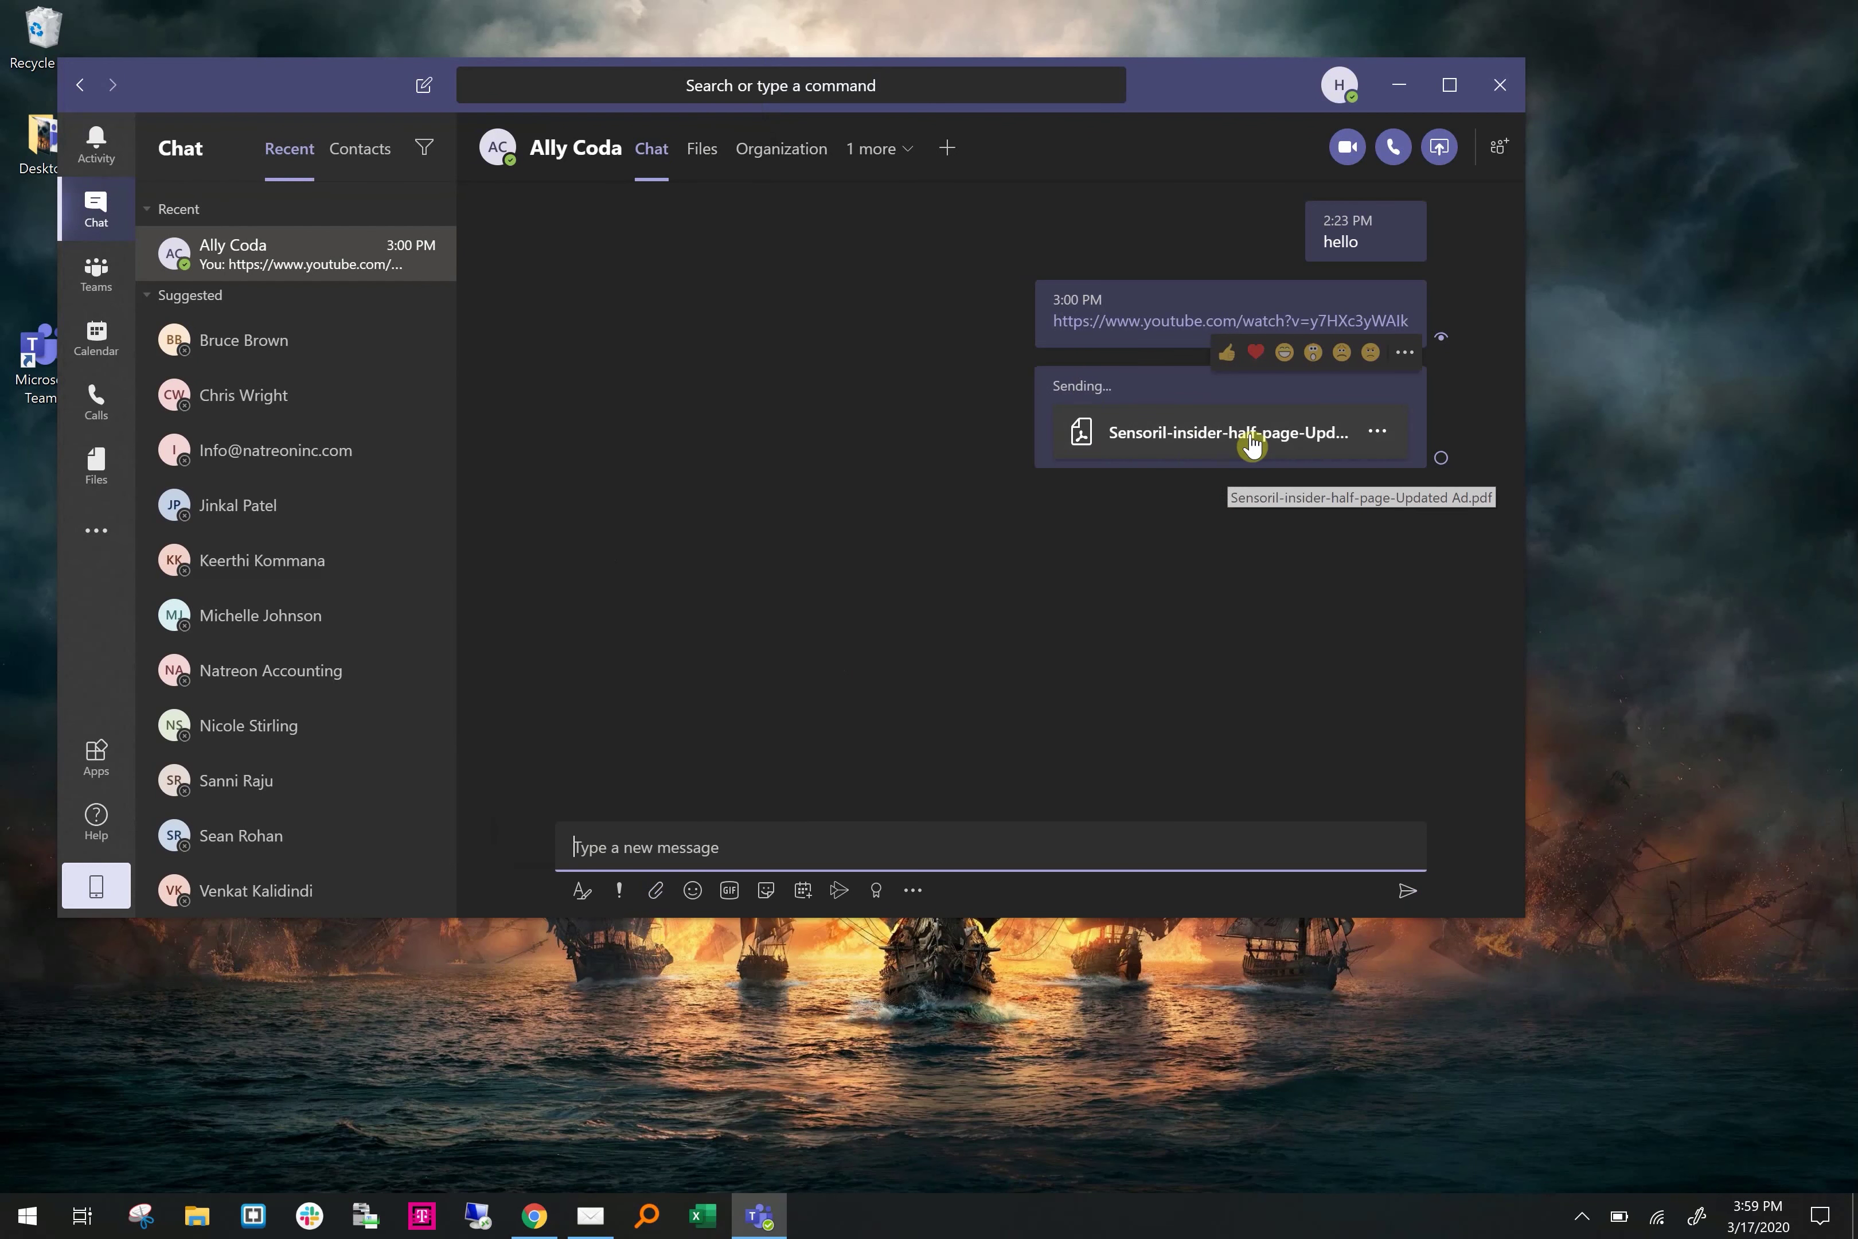
{"action": "left_click", "coordinate": [711, 153]}
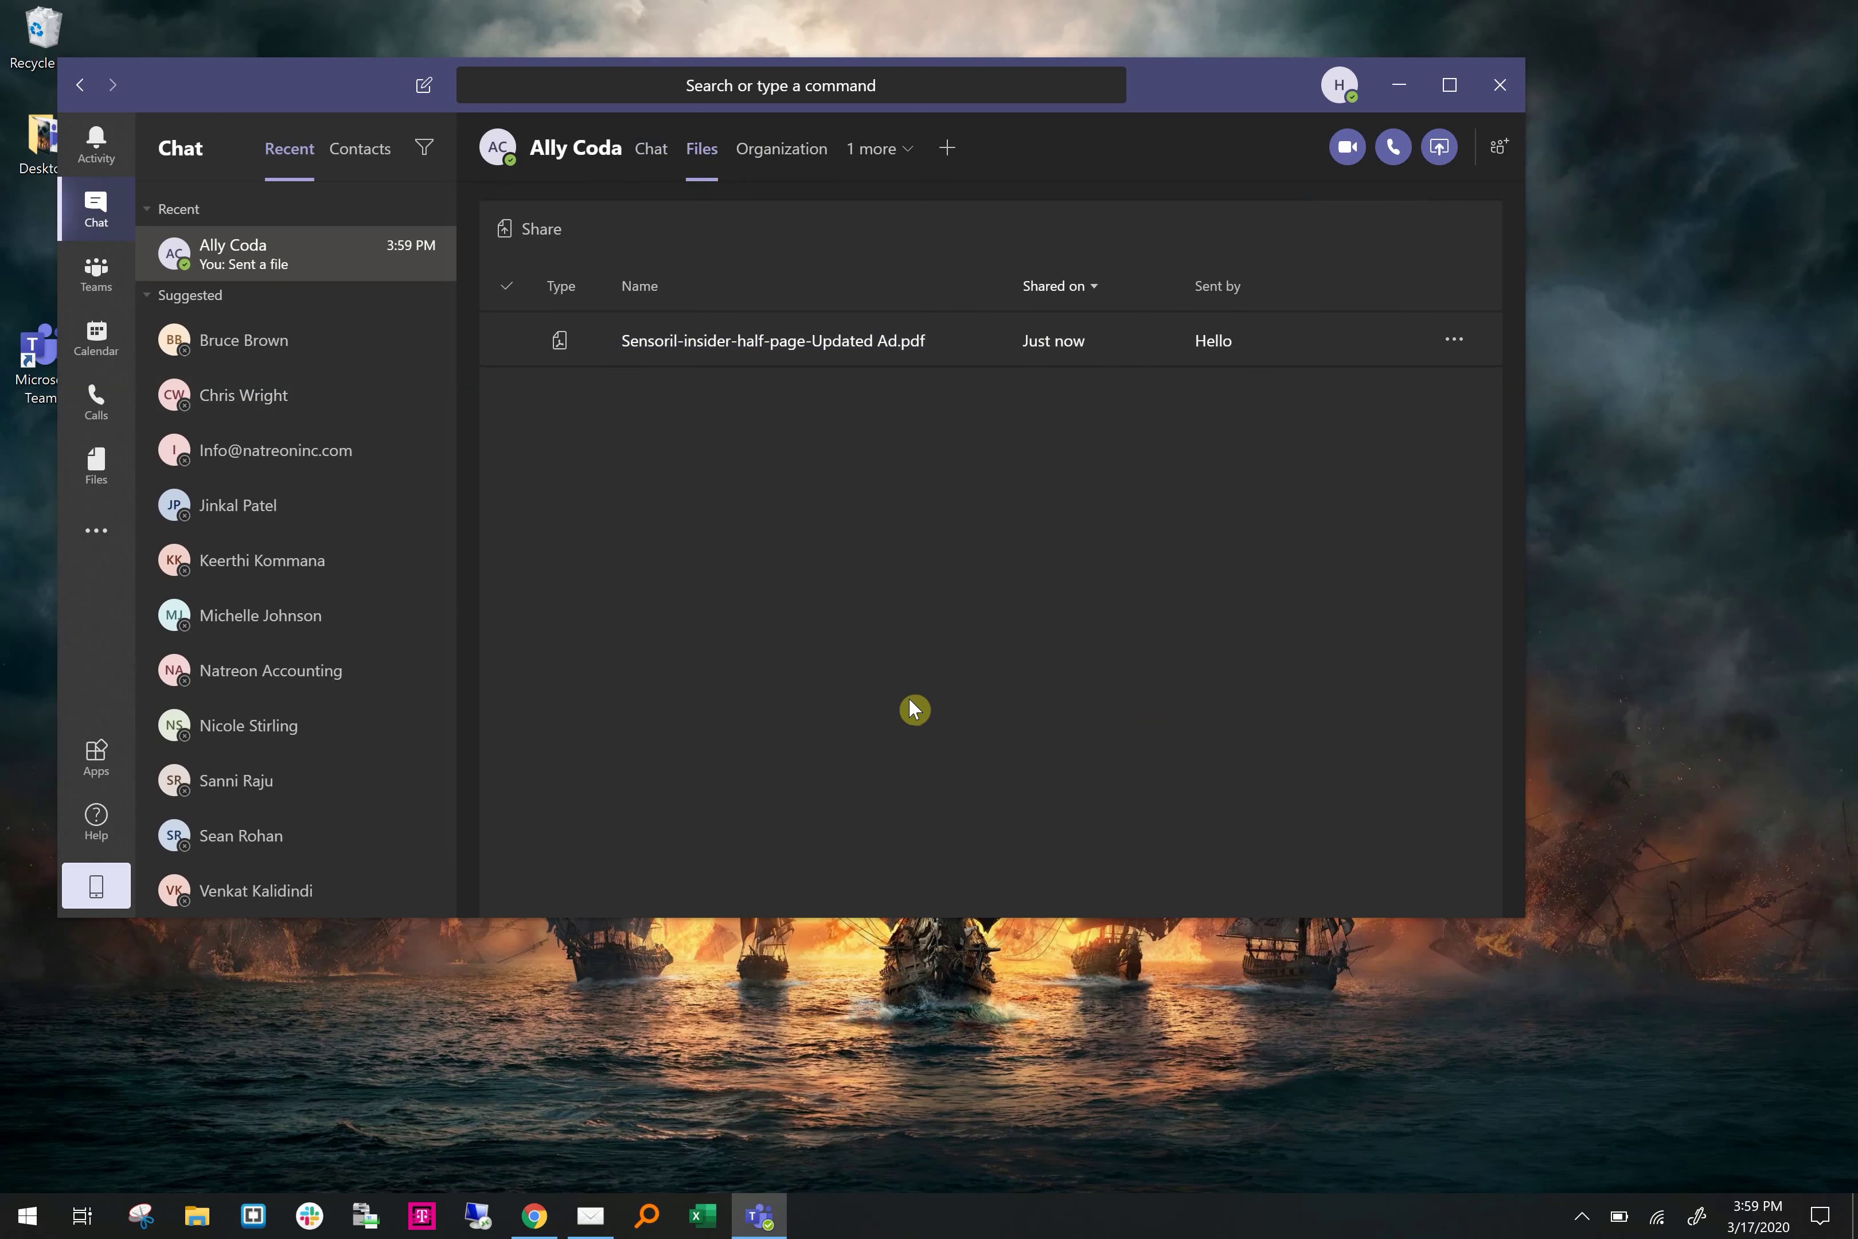
Join Team Natreon from the Teams page and open its General channel
{"action": "left_click", "coordinate": [96, 272]}
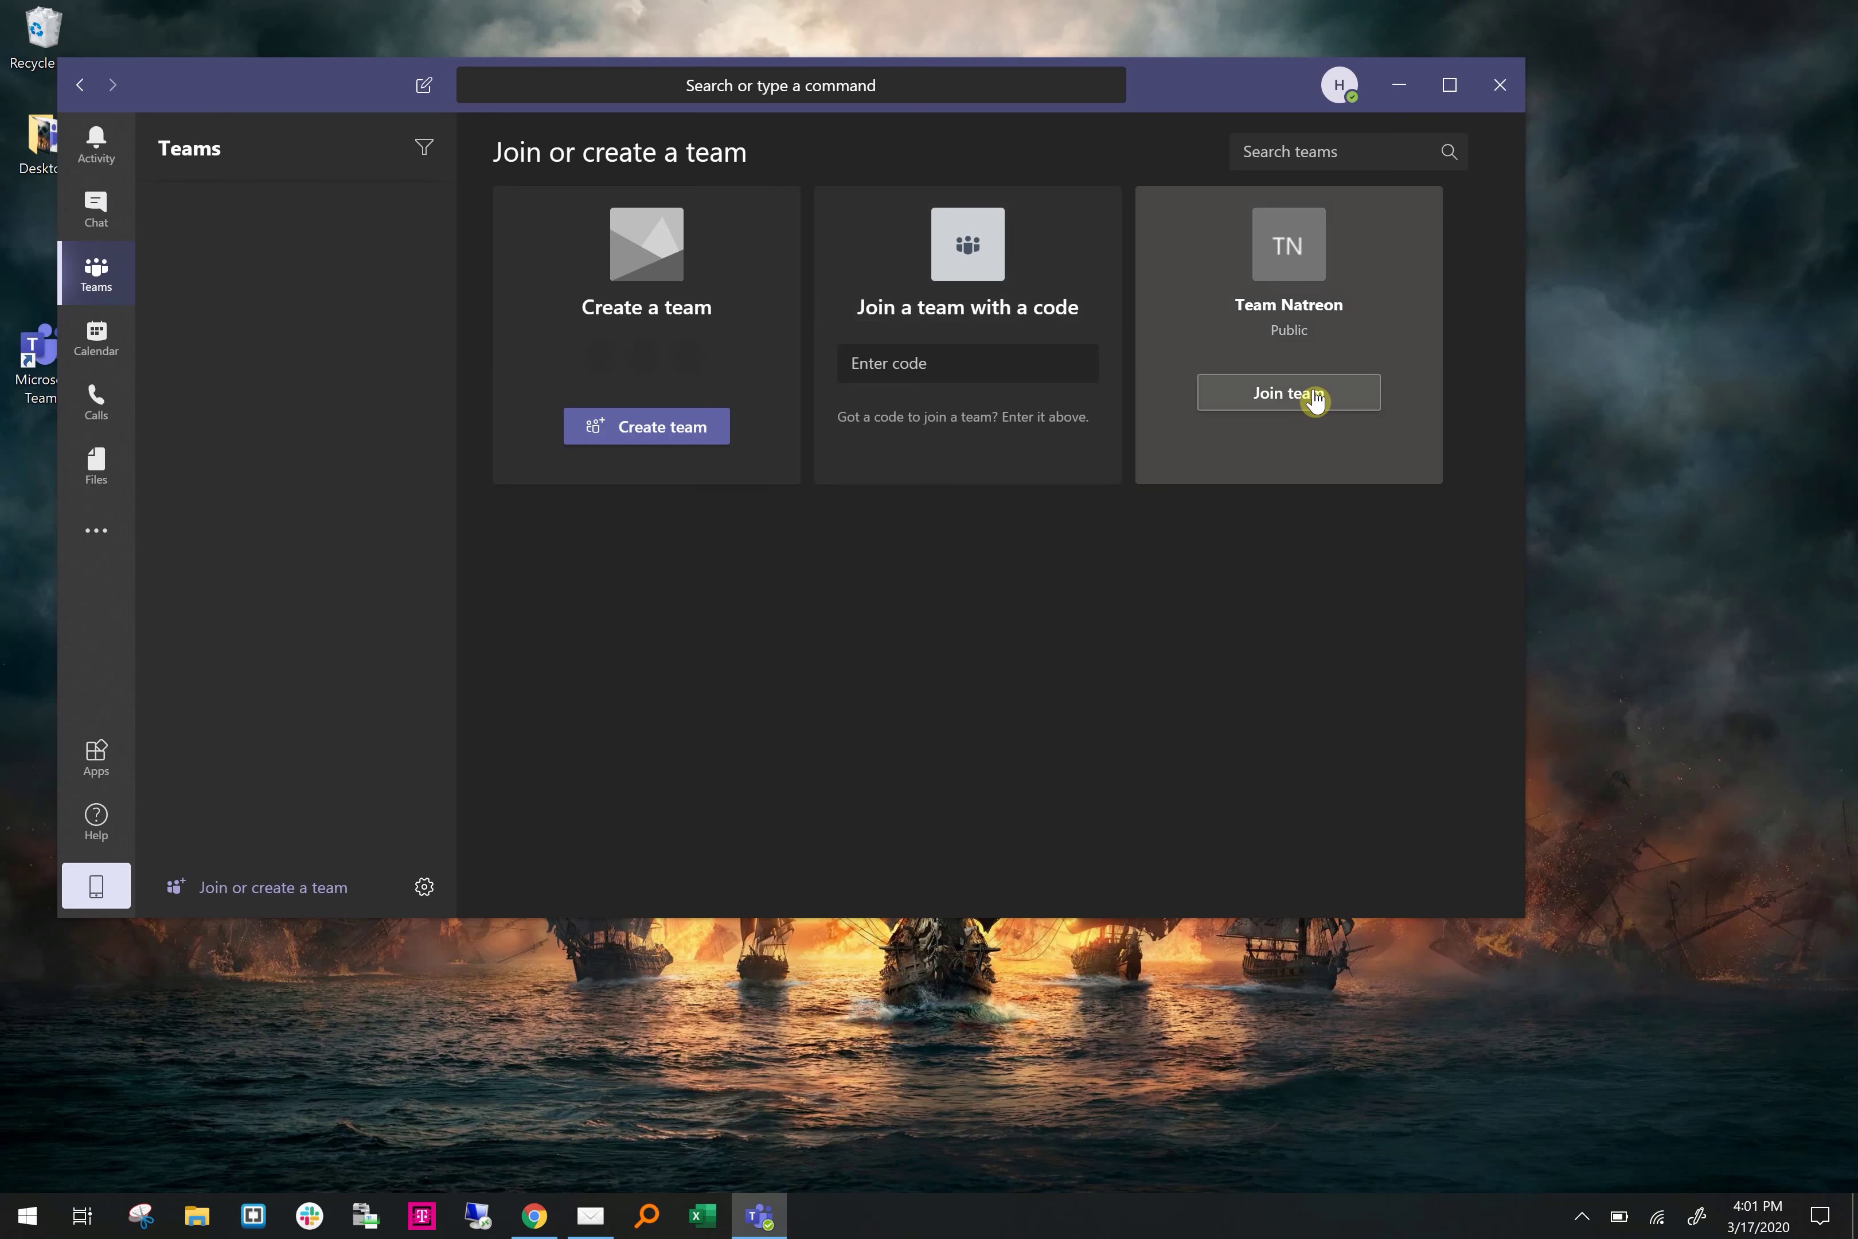
{"action": "left_click", "coordinate": [1317, 394]}
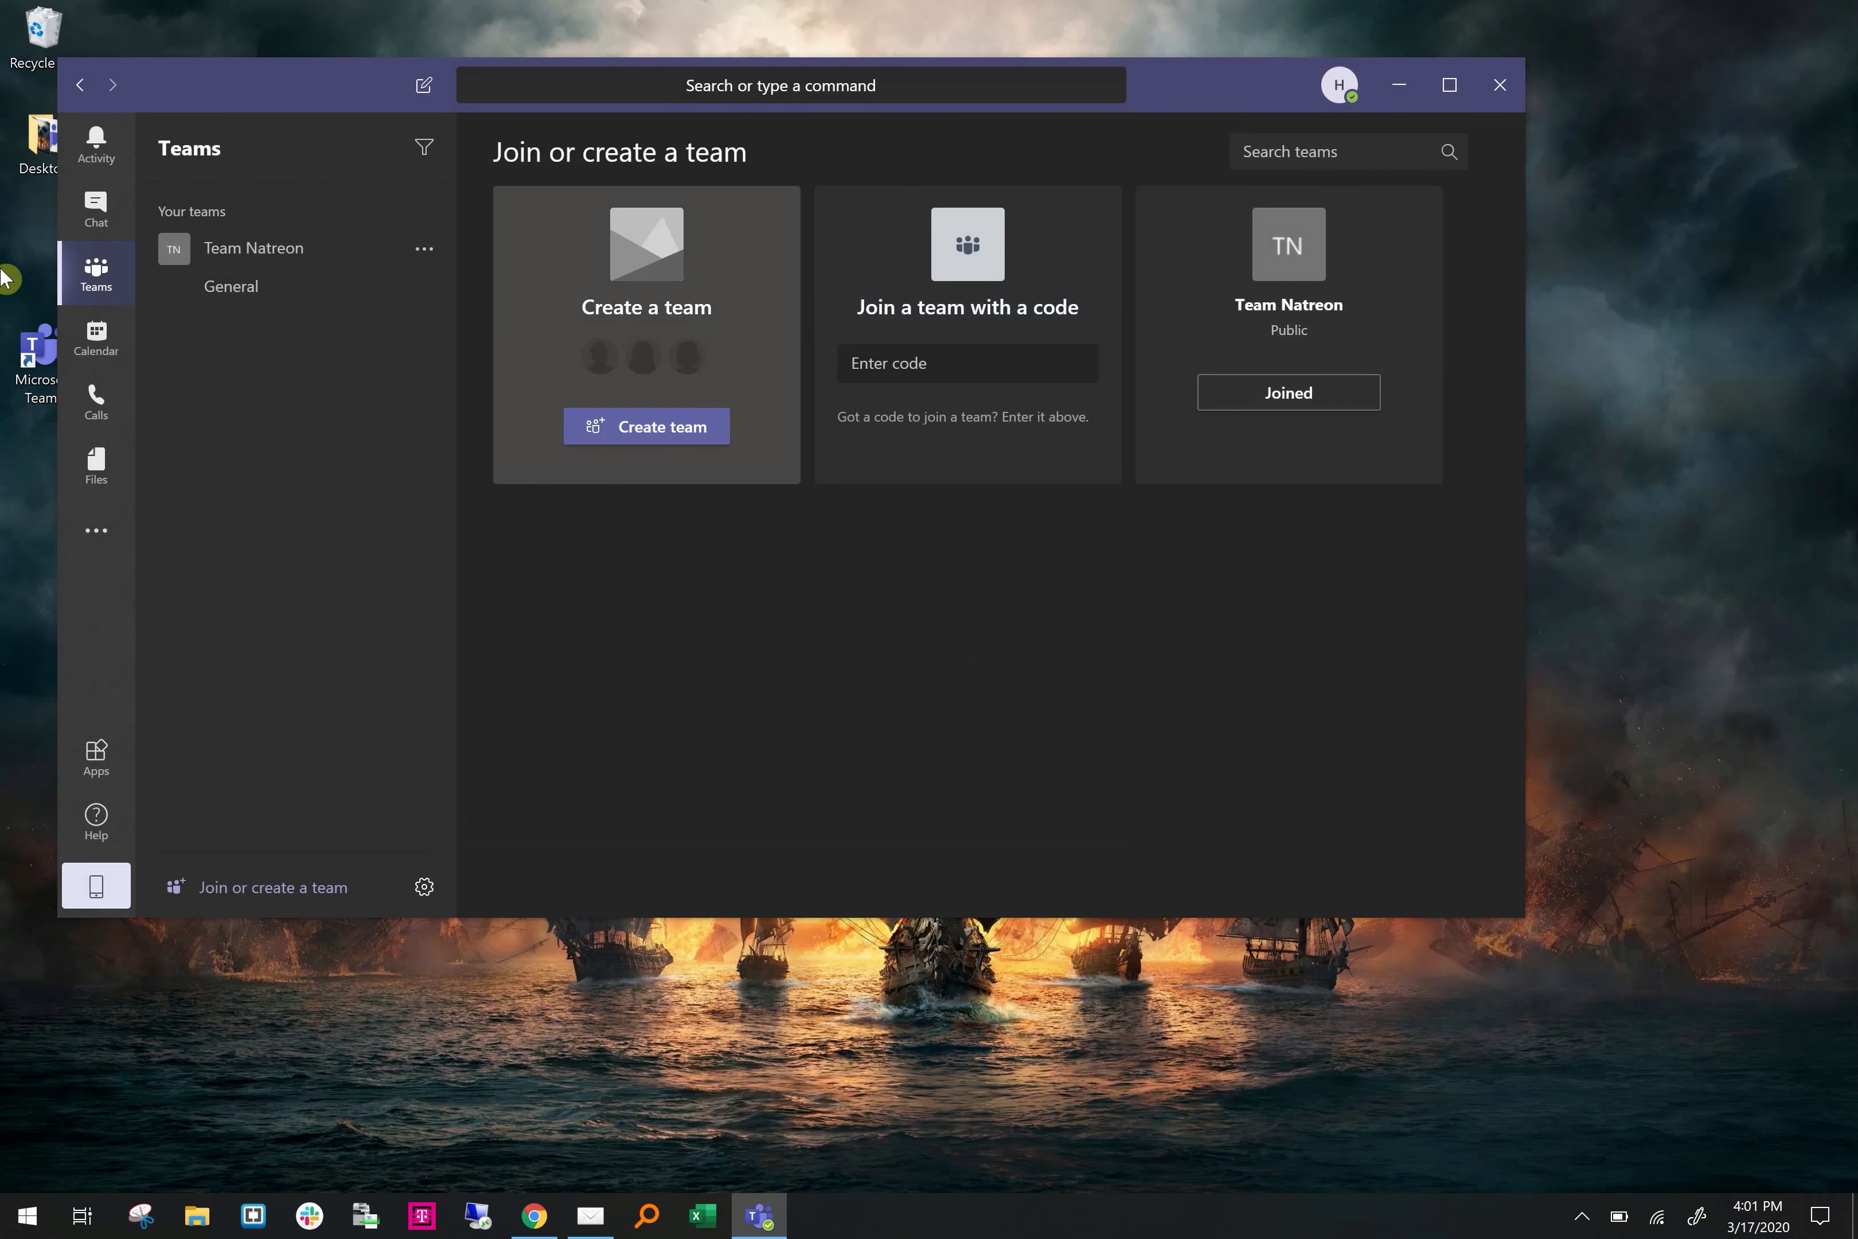
{"action": "left_click", "coordinate": [262, 252]}
{"action": "left_click", "coordinate": [259, 250]}
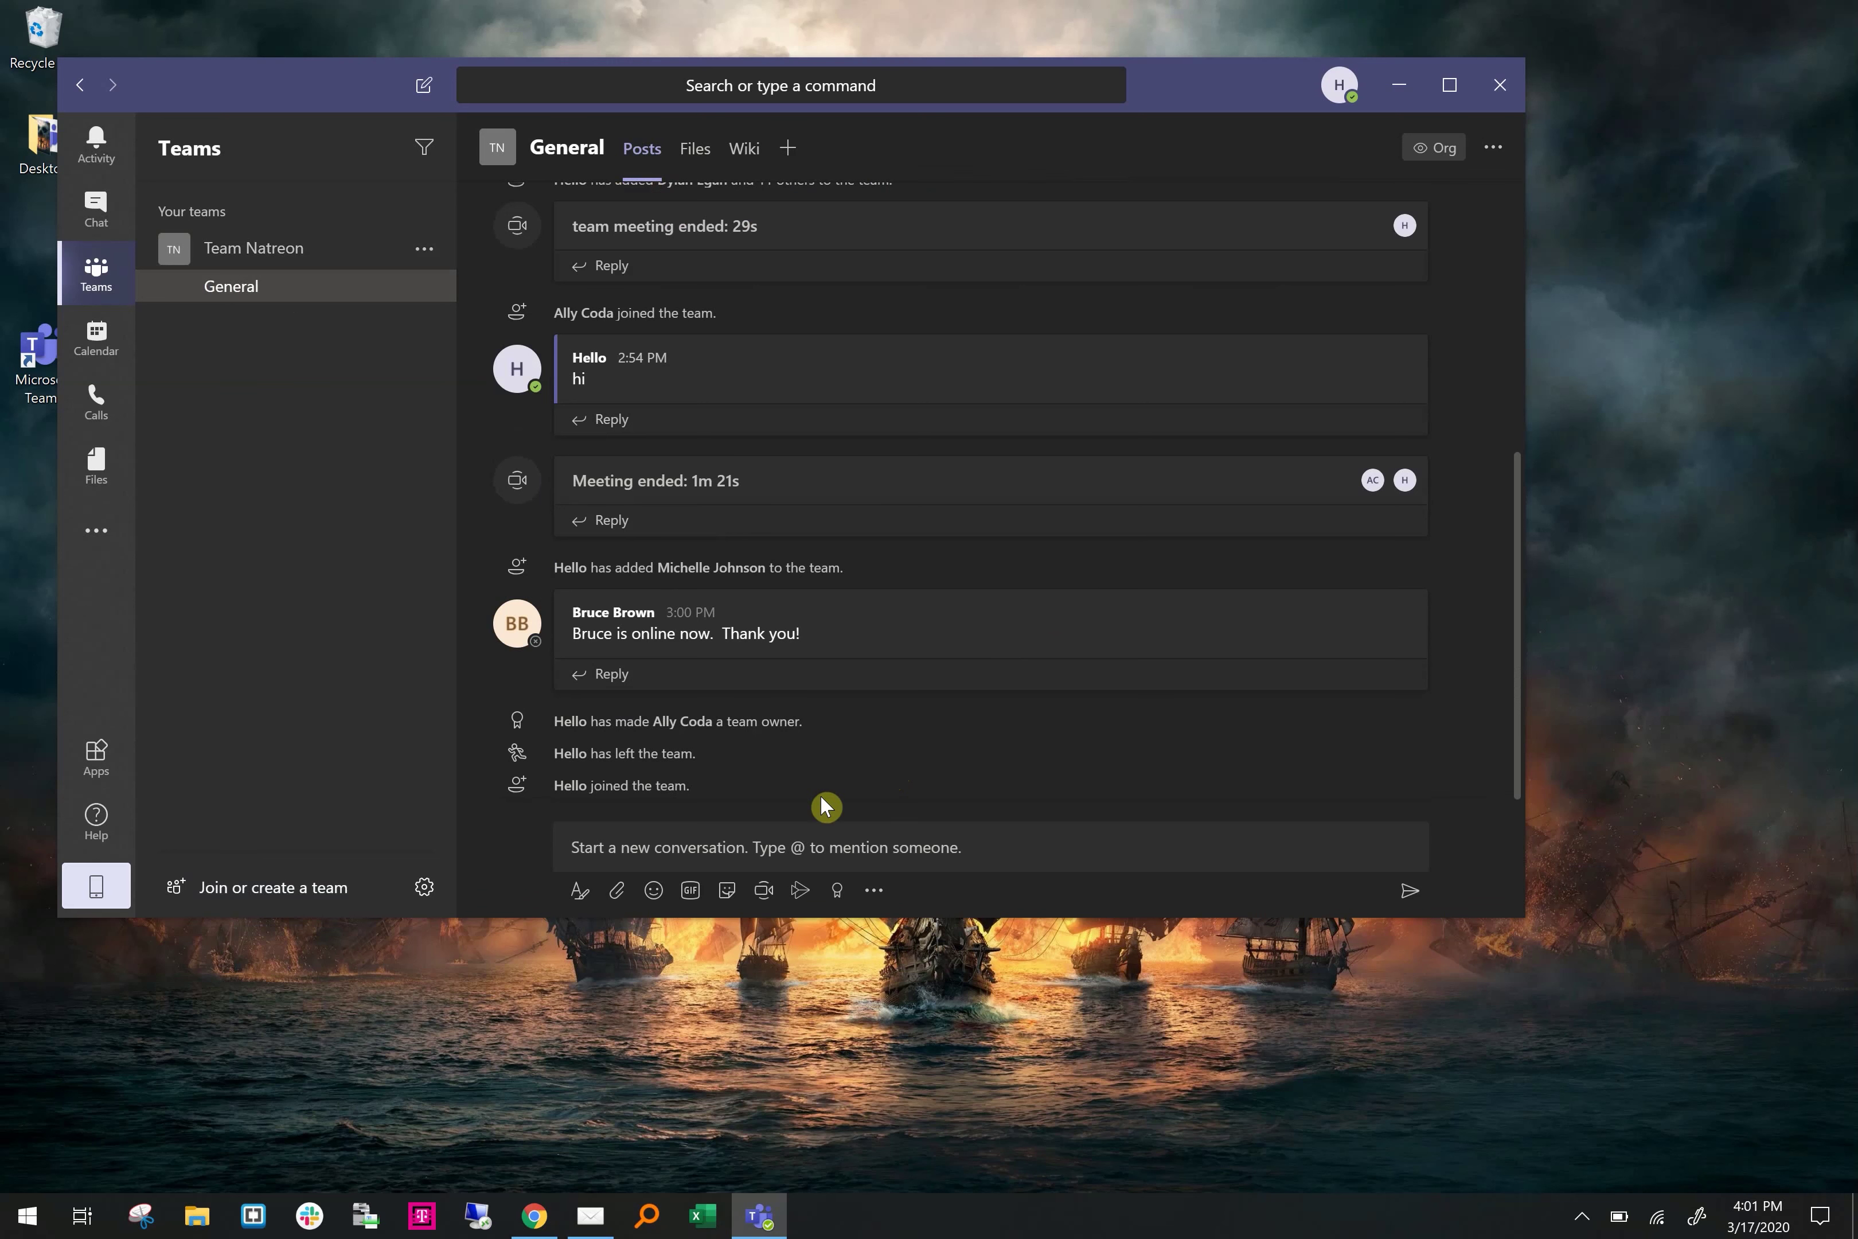
Start a Meet now meeting titled 'this is a test' and collapse the People panel's Suggestions
{"action": "left_click", "coordinate": [766, 893]}
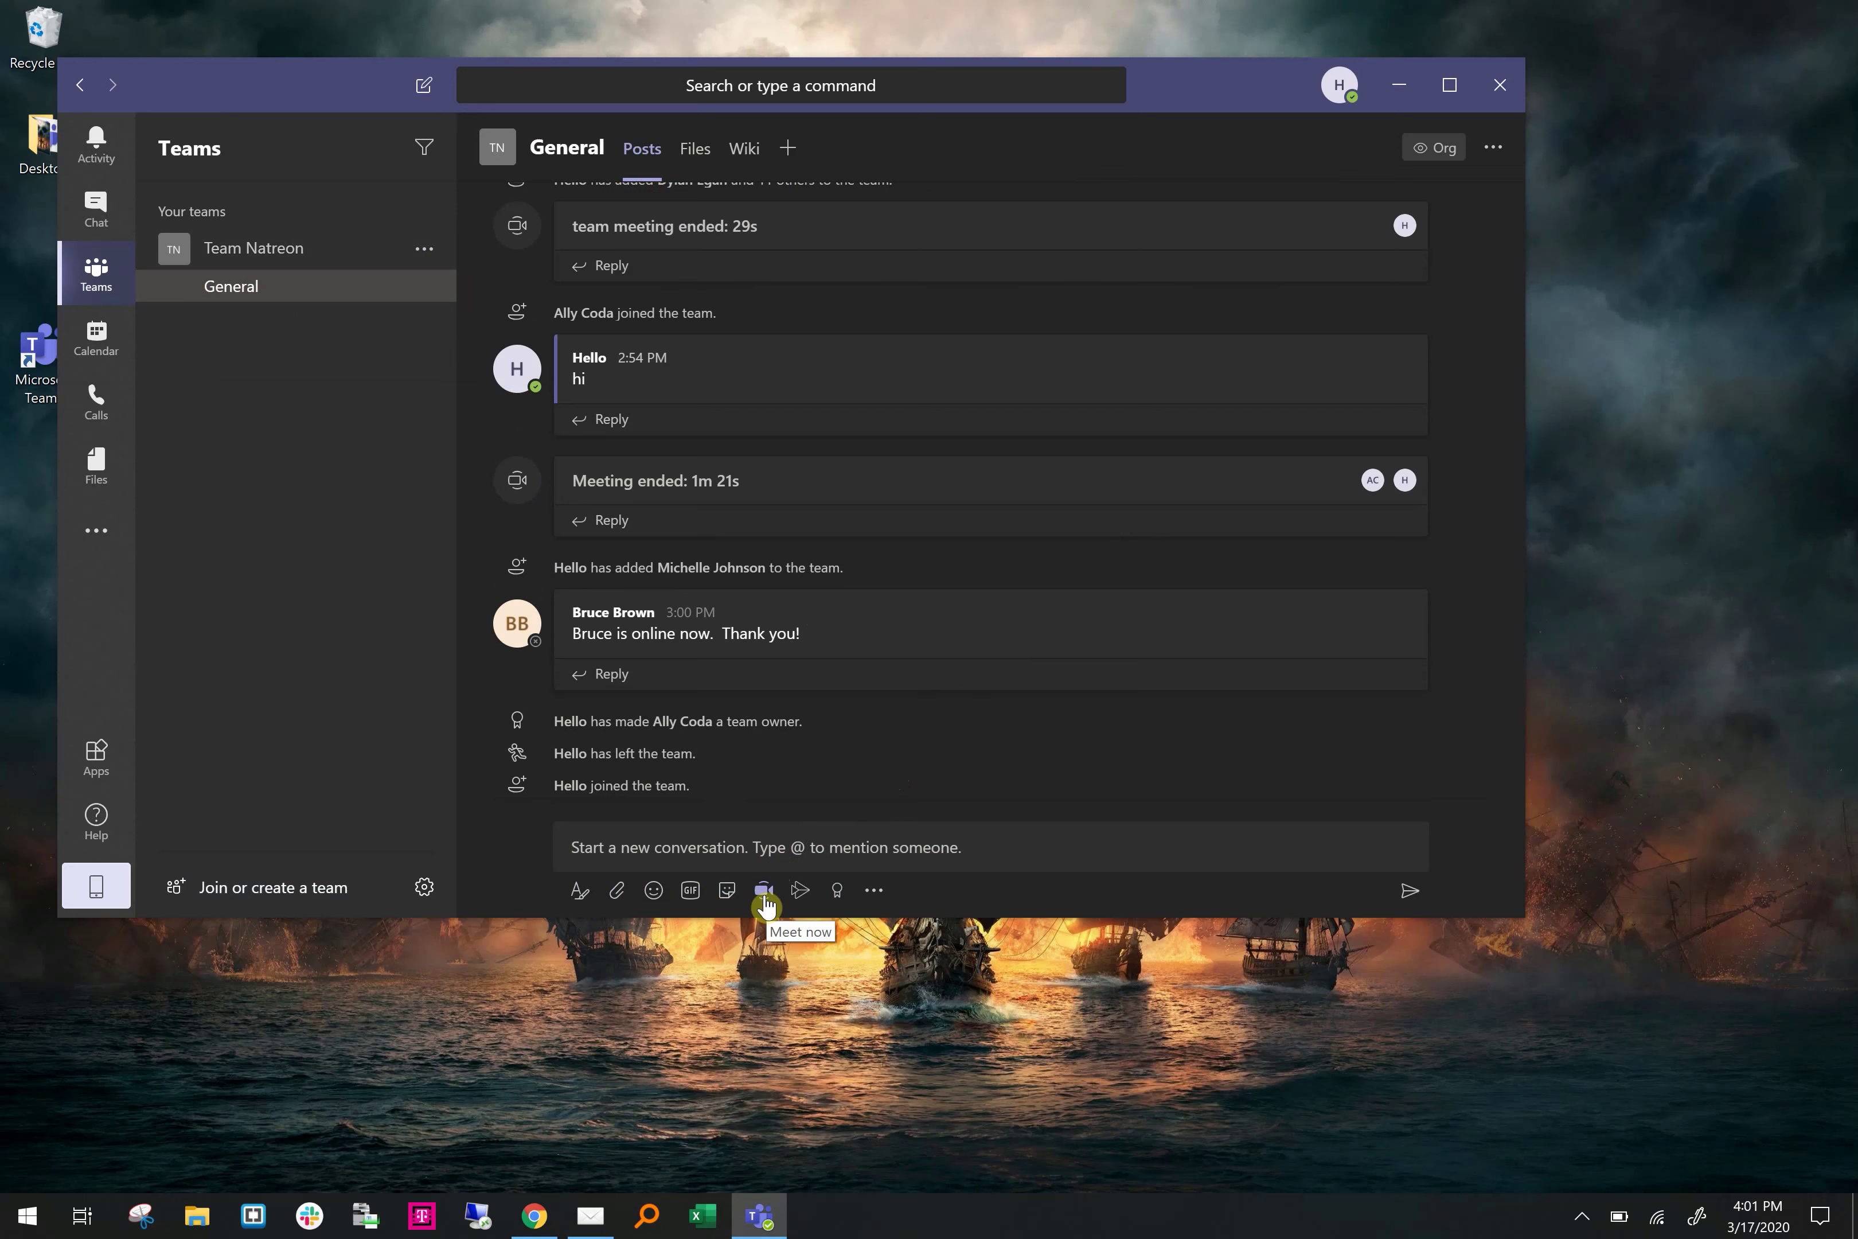
{"action": "left_click", "coordinate": [766, 894]}
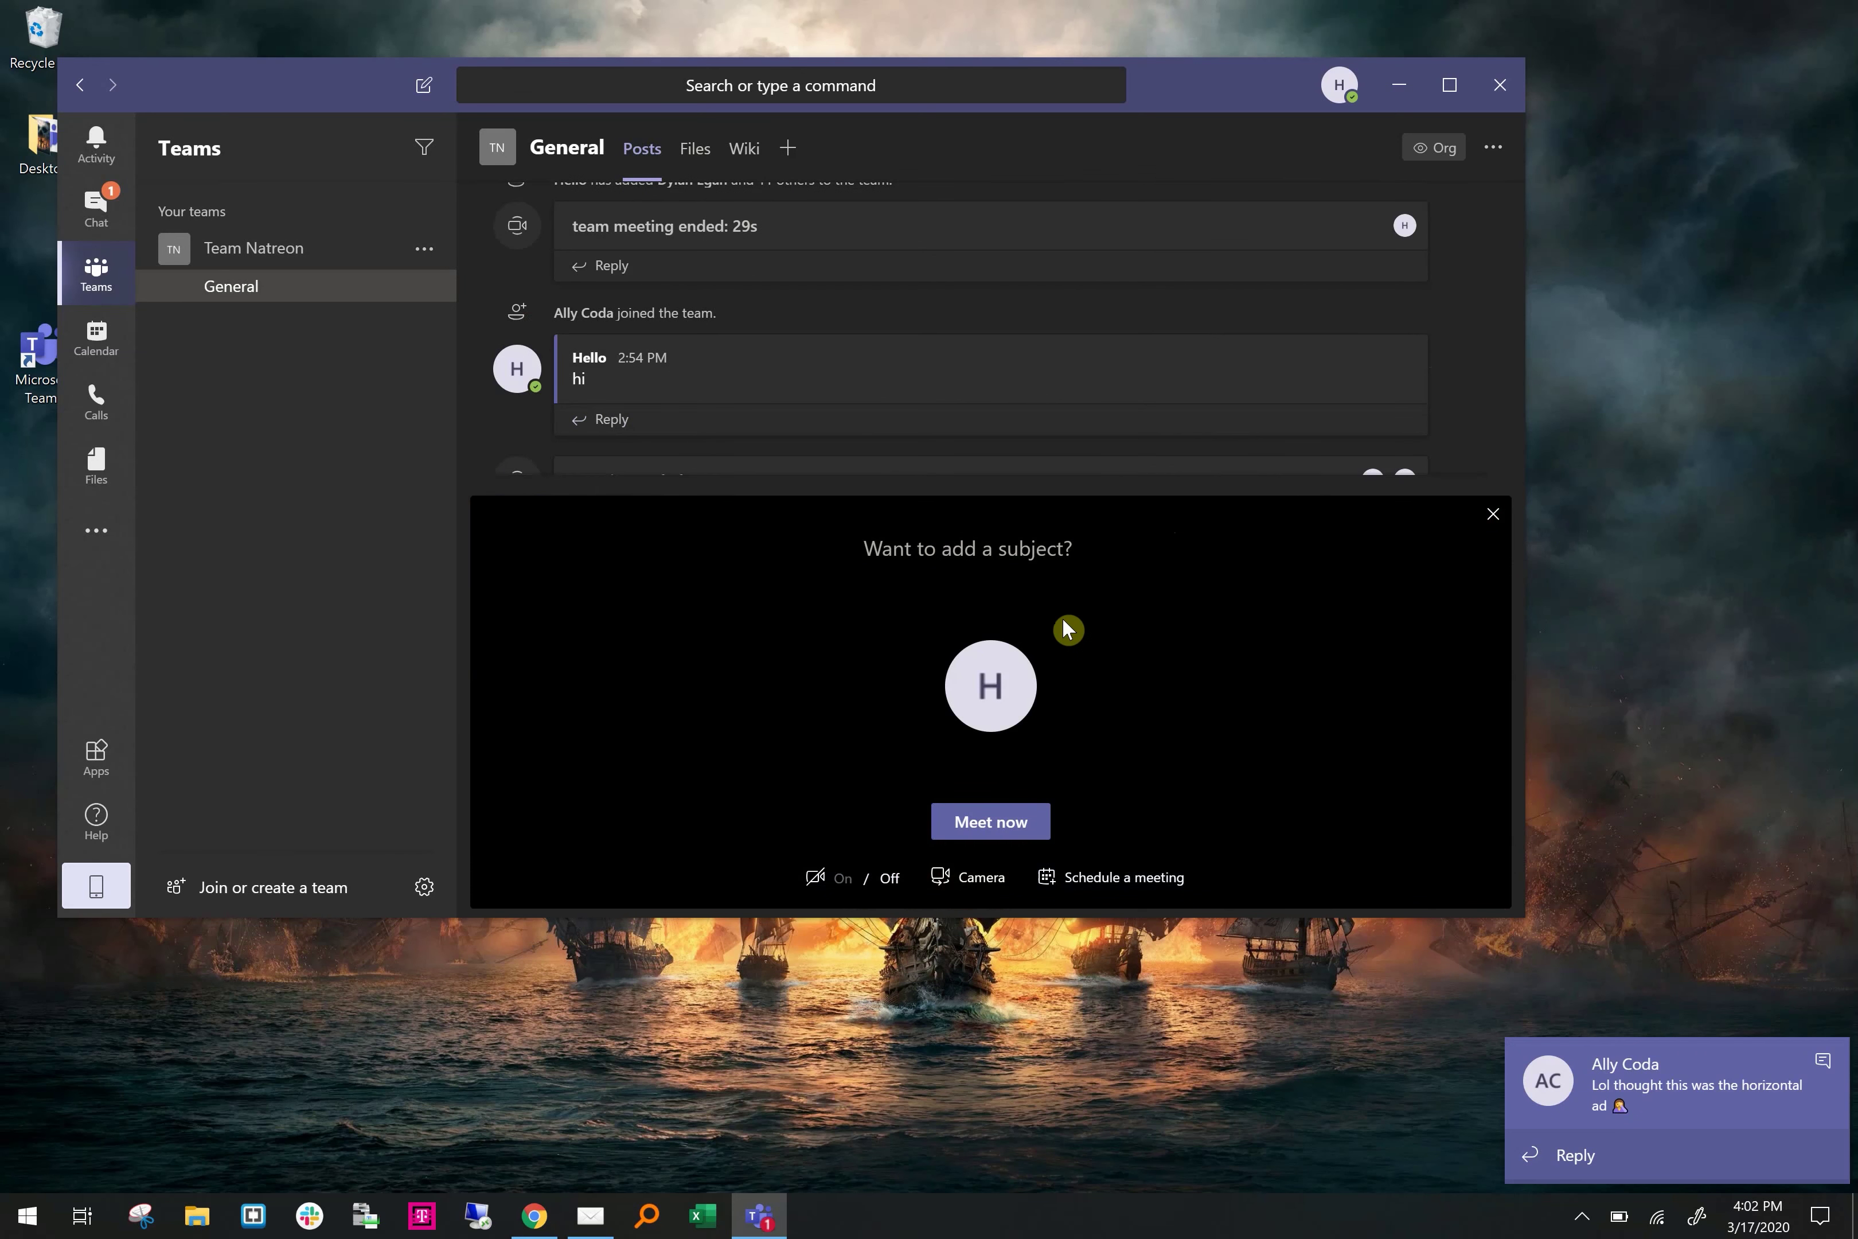
{"action": "left_click", "coordinate": [1039, 545]}
{"action": "type", "text": "this"}
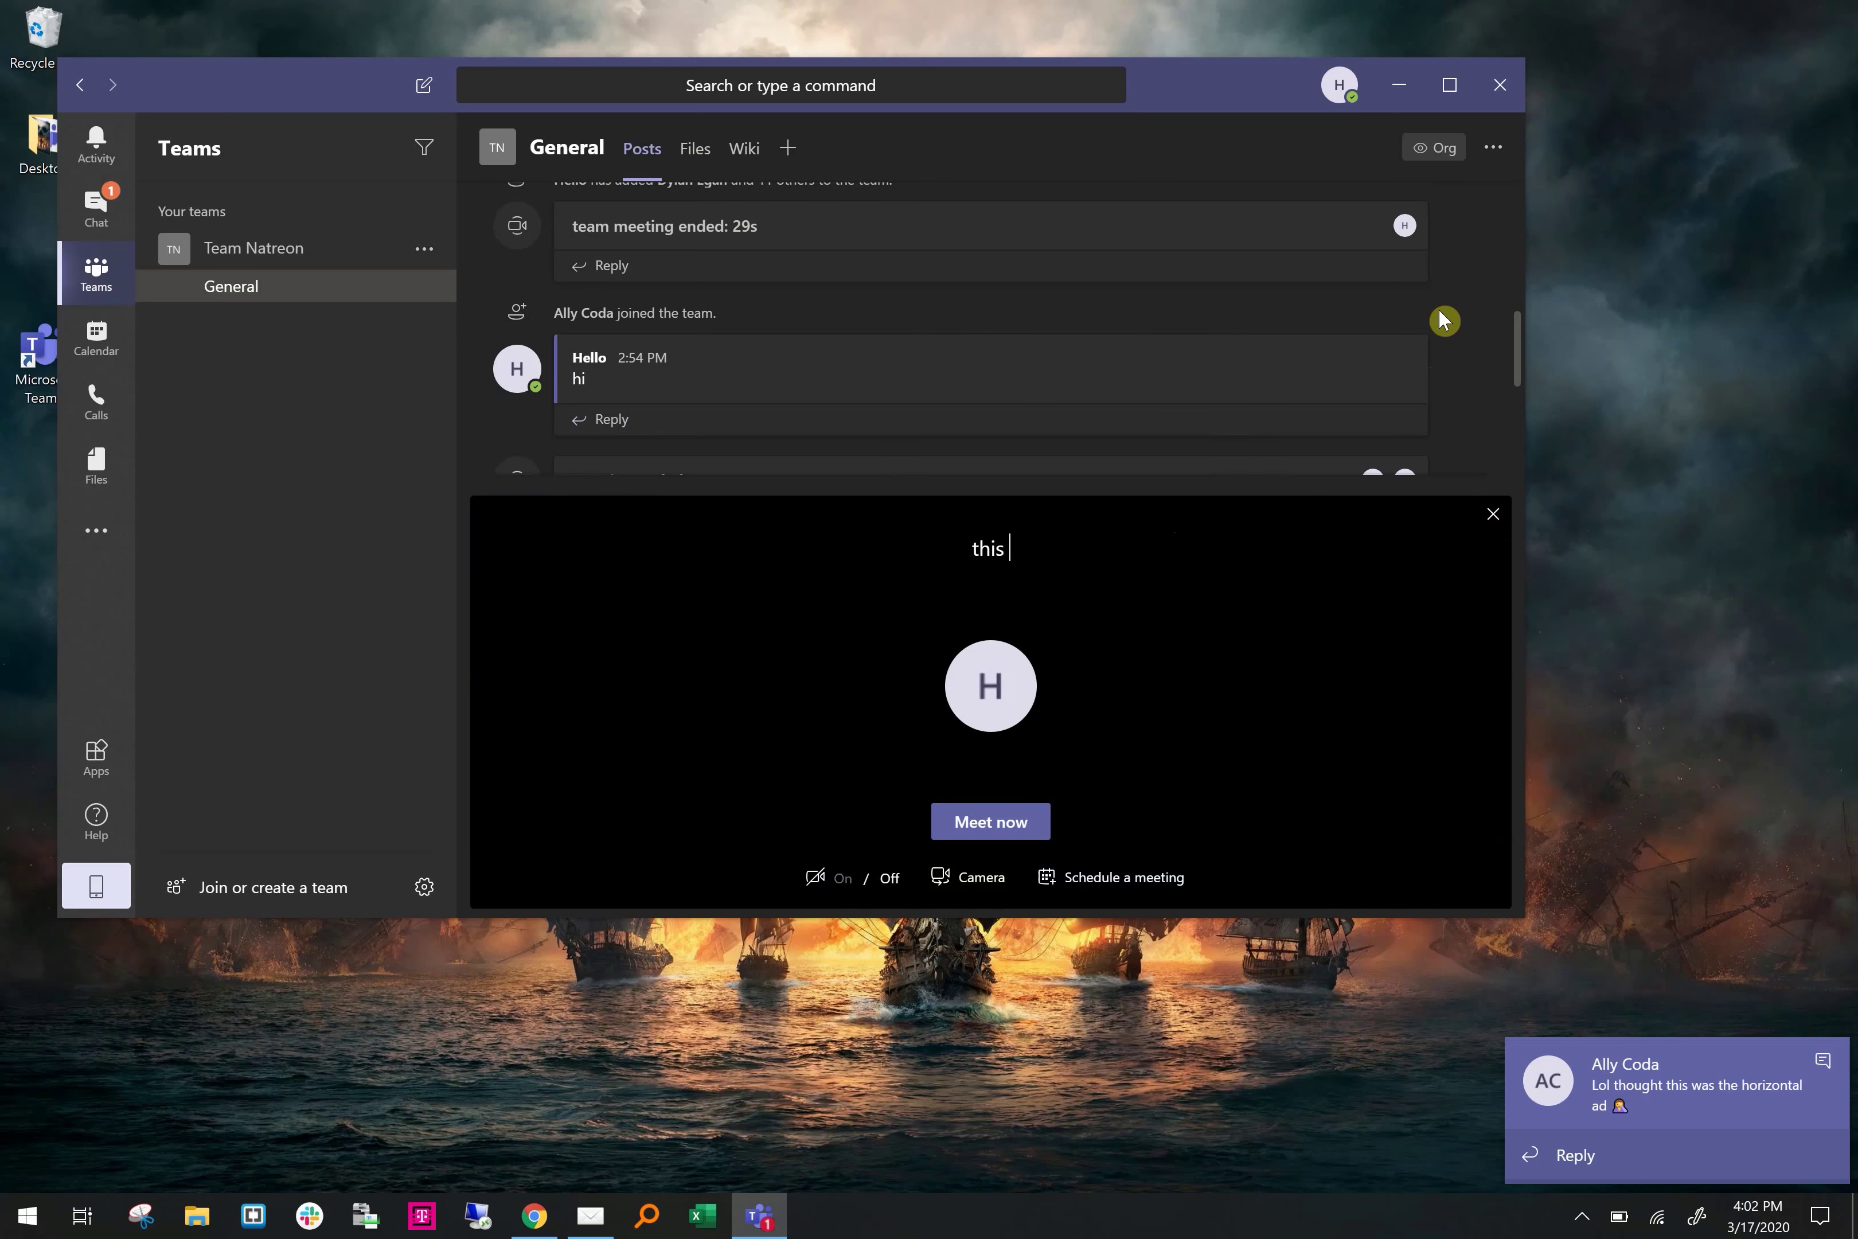
{"action": "type", "text": " is a test"}
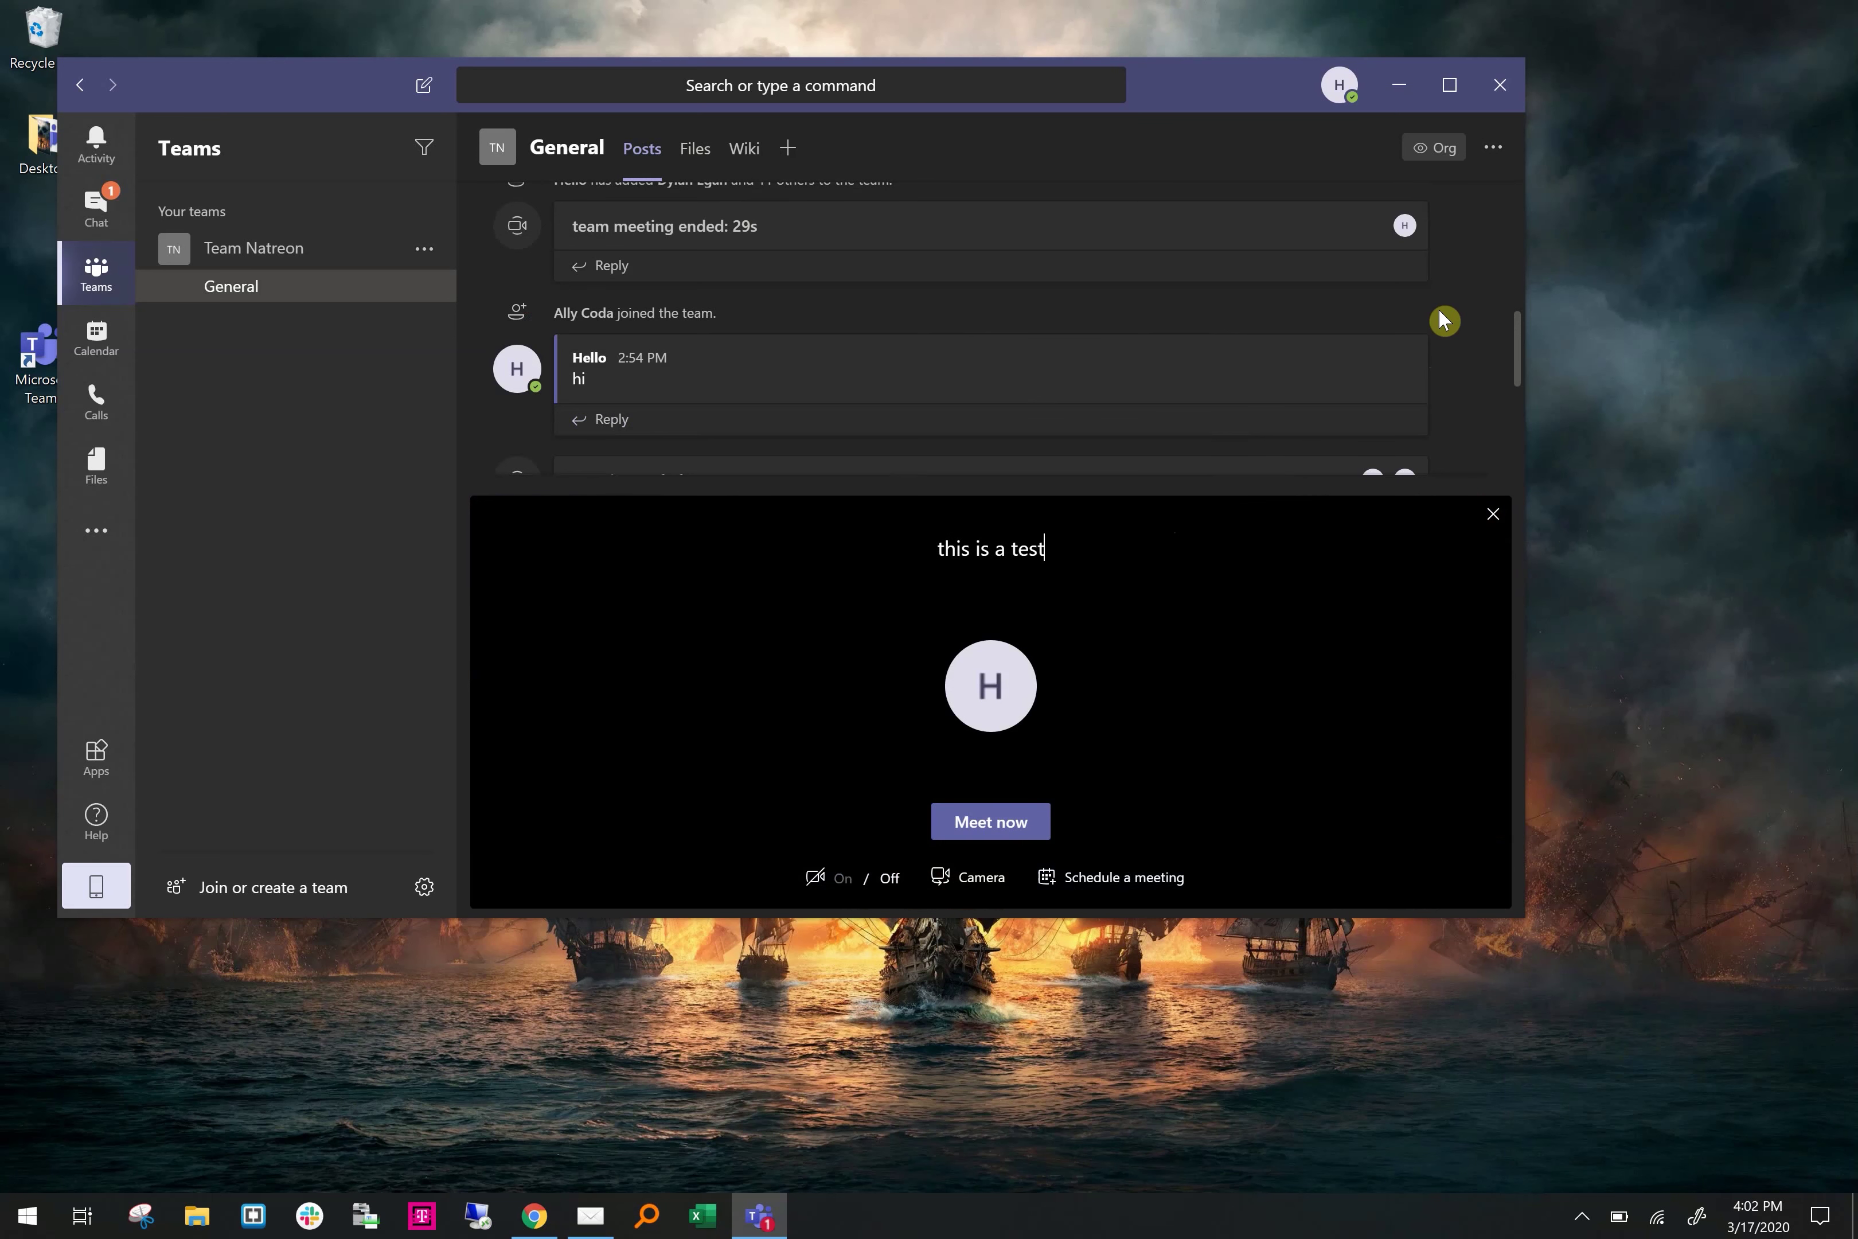
{"action": "left_click", "coordinate": [980, 821]}
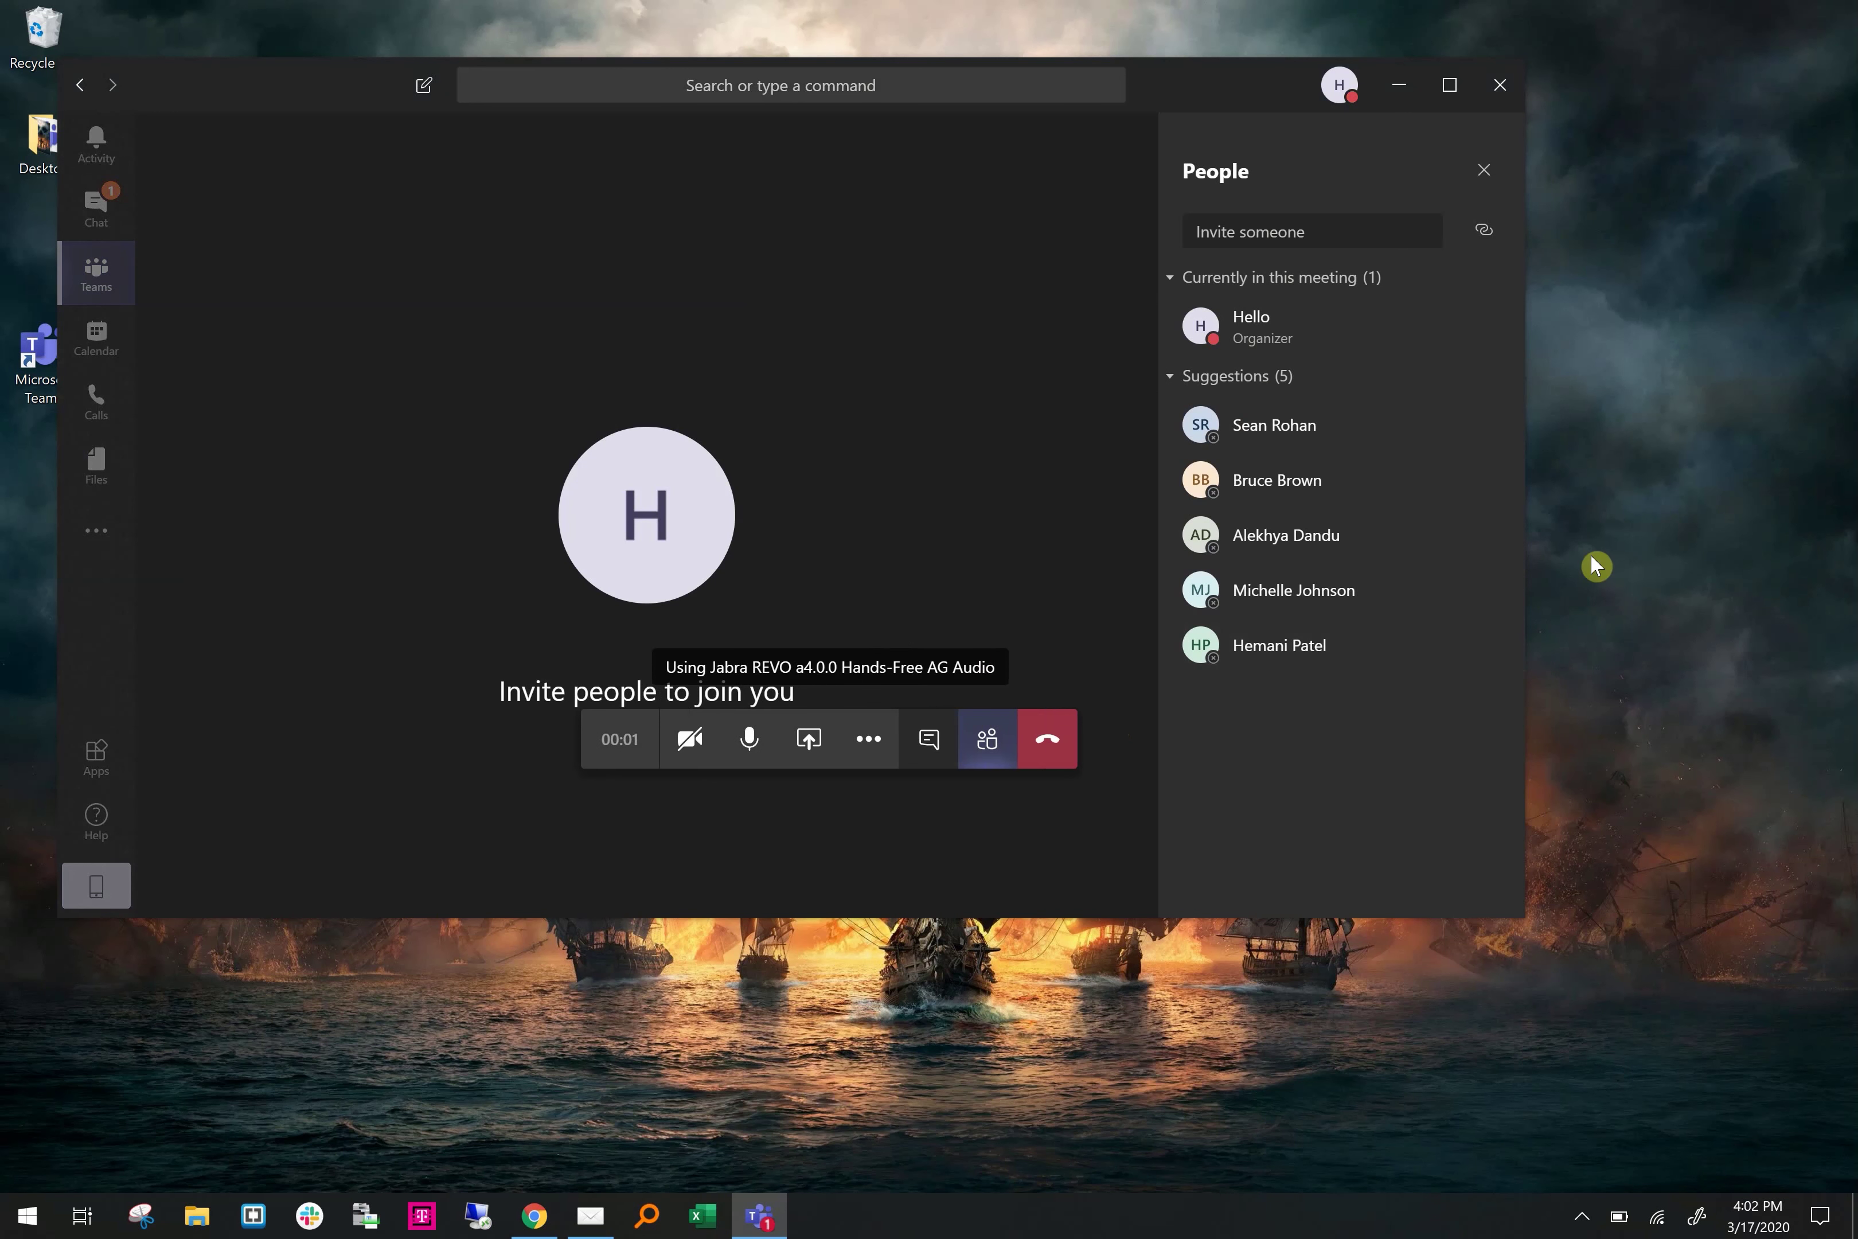
{"action": "left_click", "coordinate": [1198, 376]}
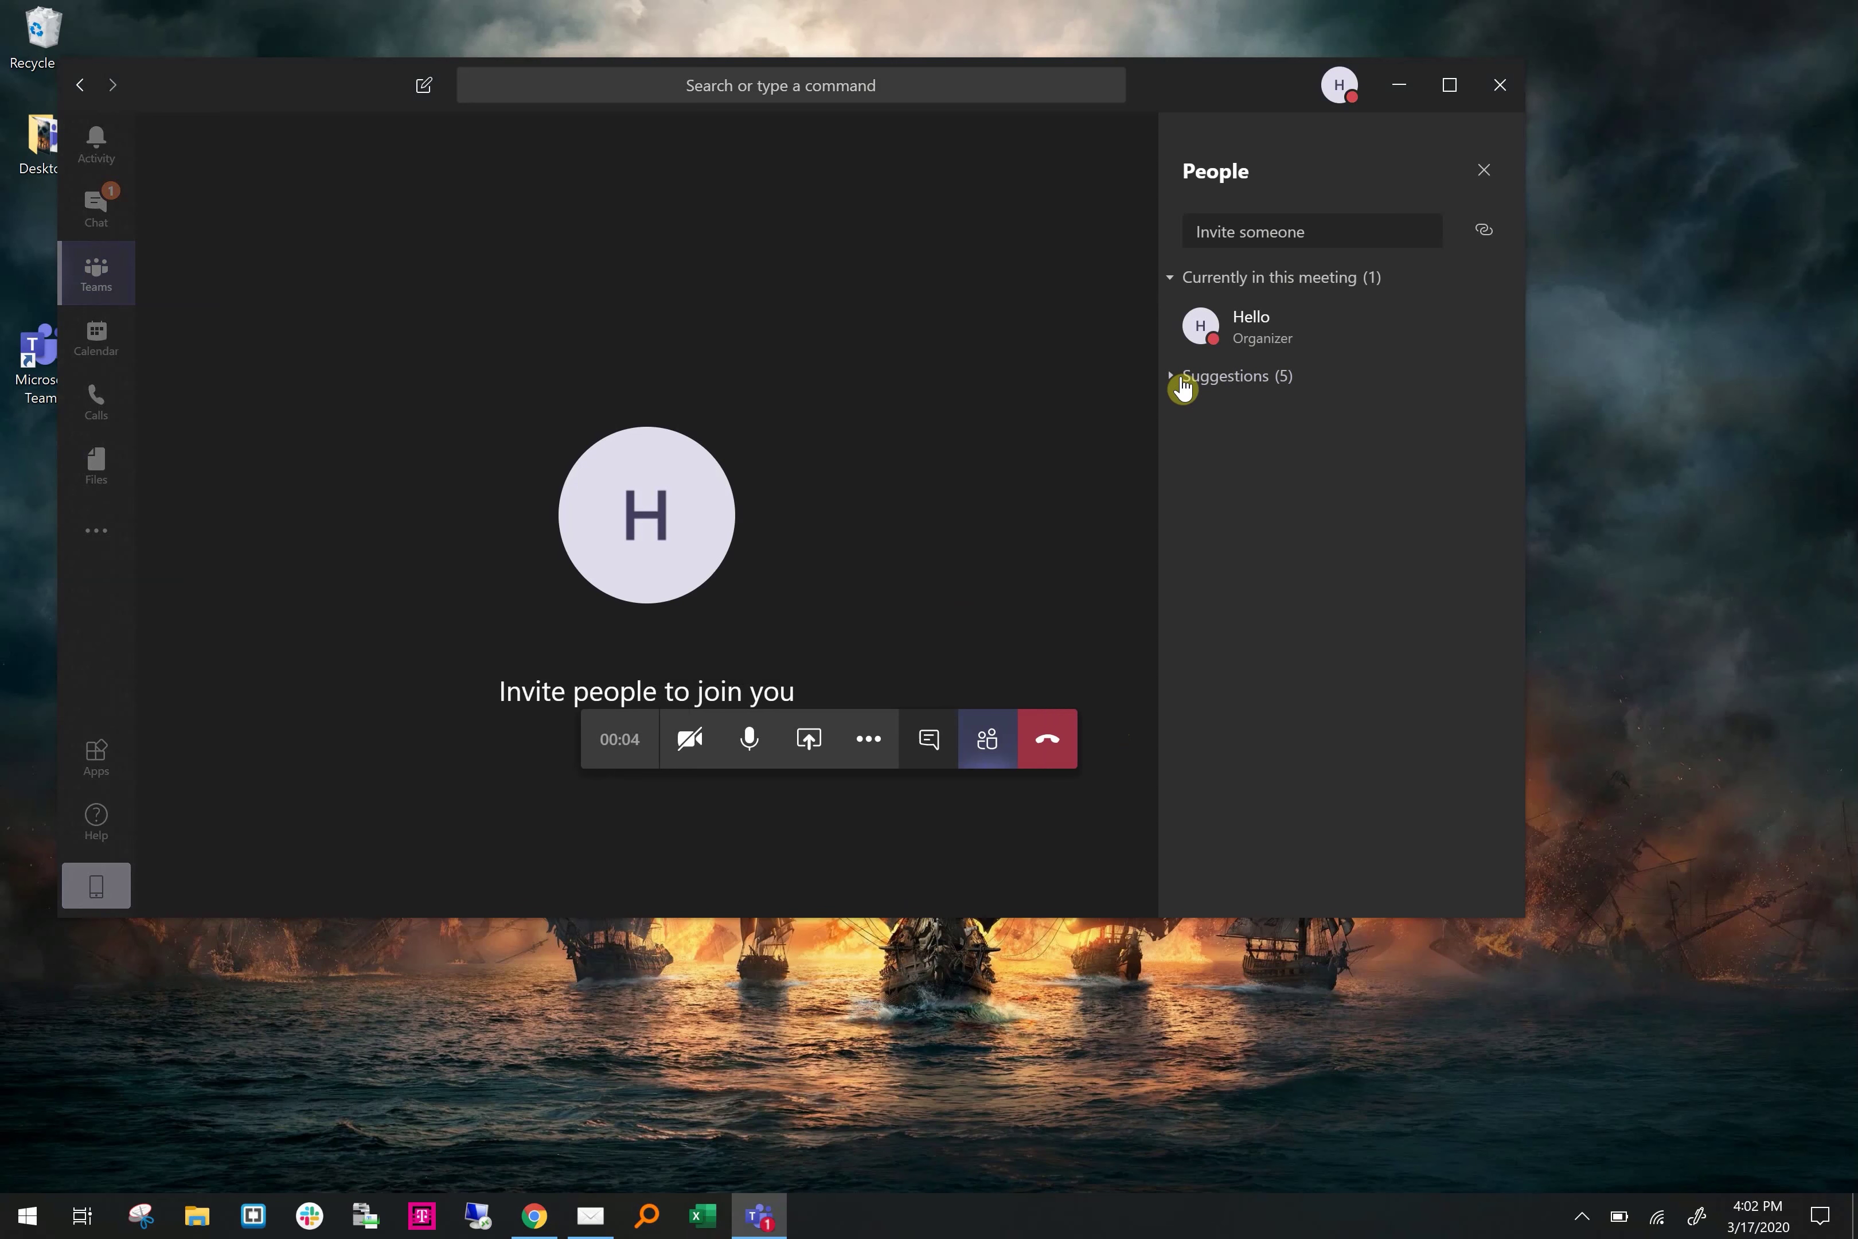